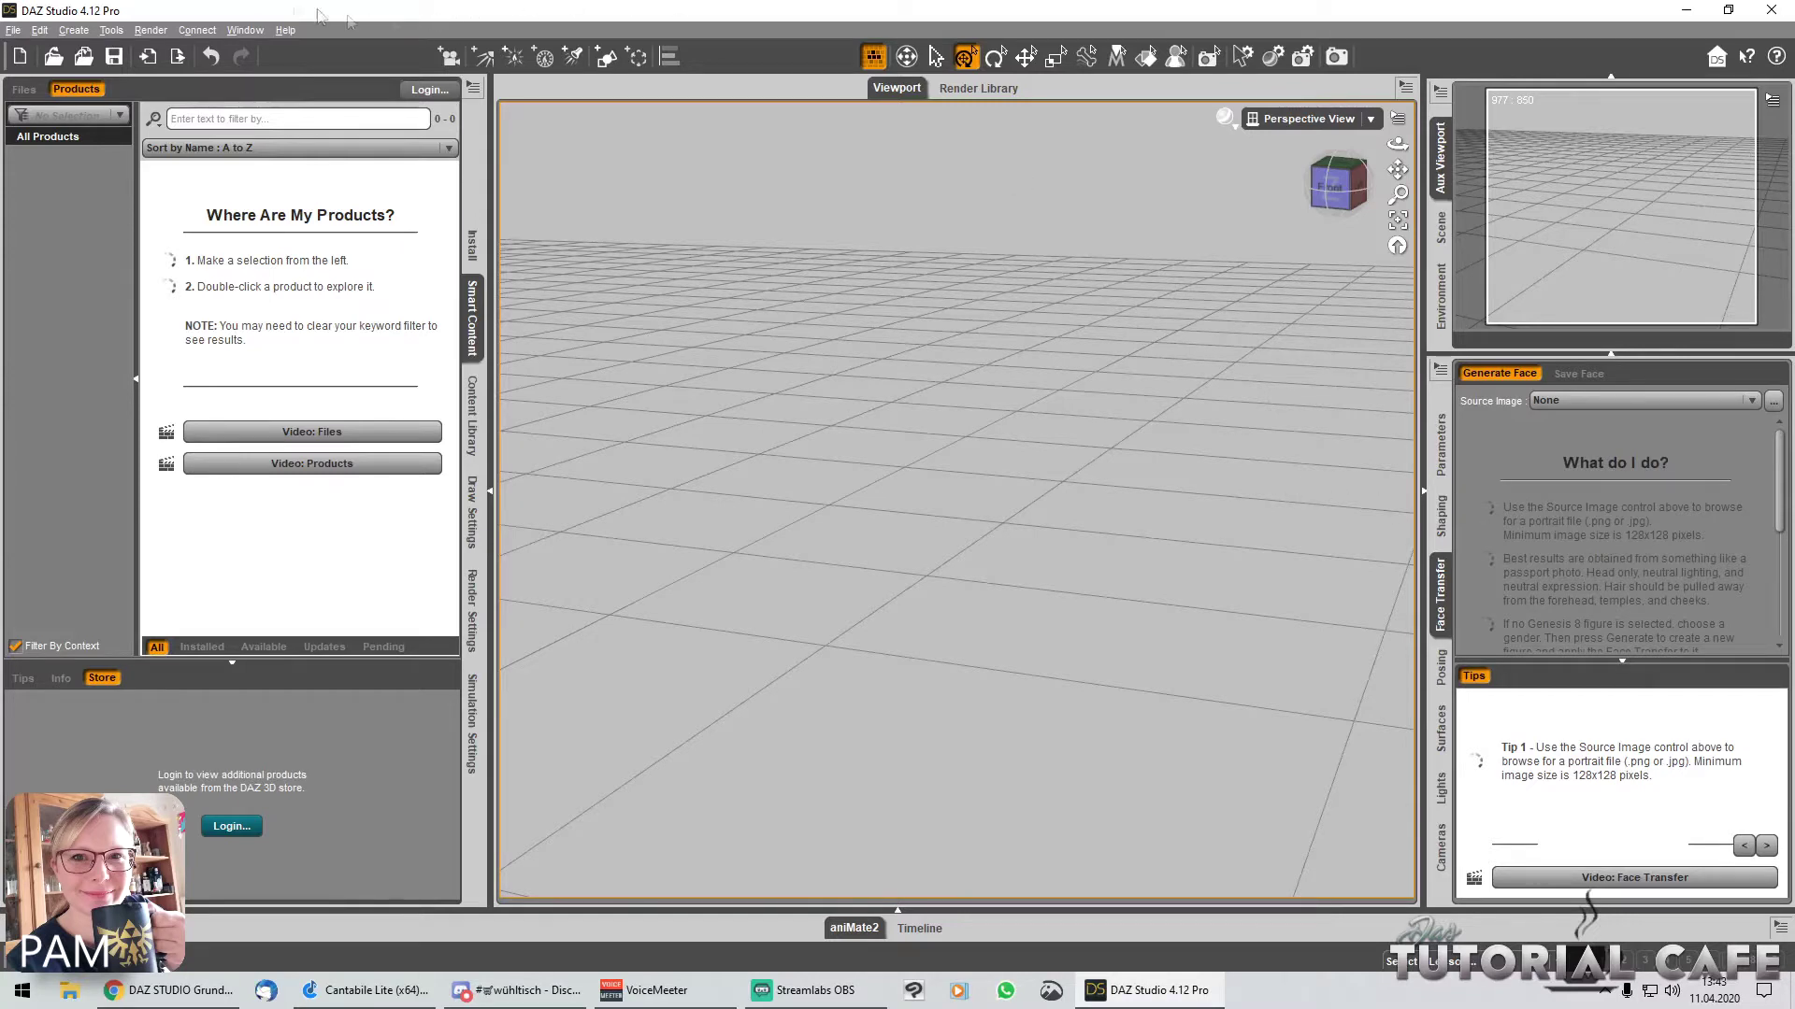
Step: Open the workspace layout selection and preview the Full Service [Beta], Hollywood Blvd and Self Serve layouts
left_click(245, 31)
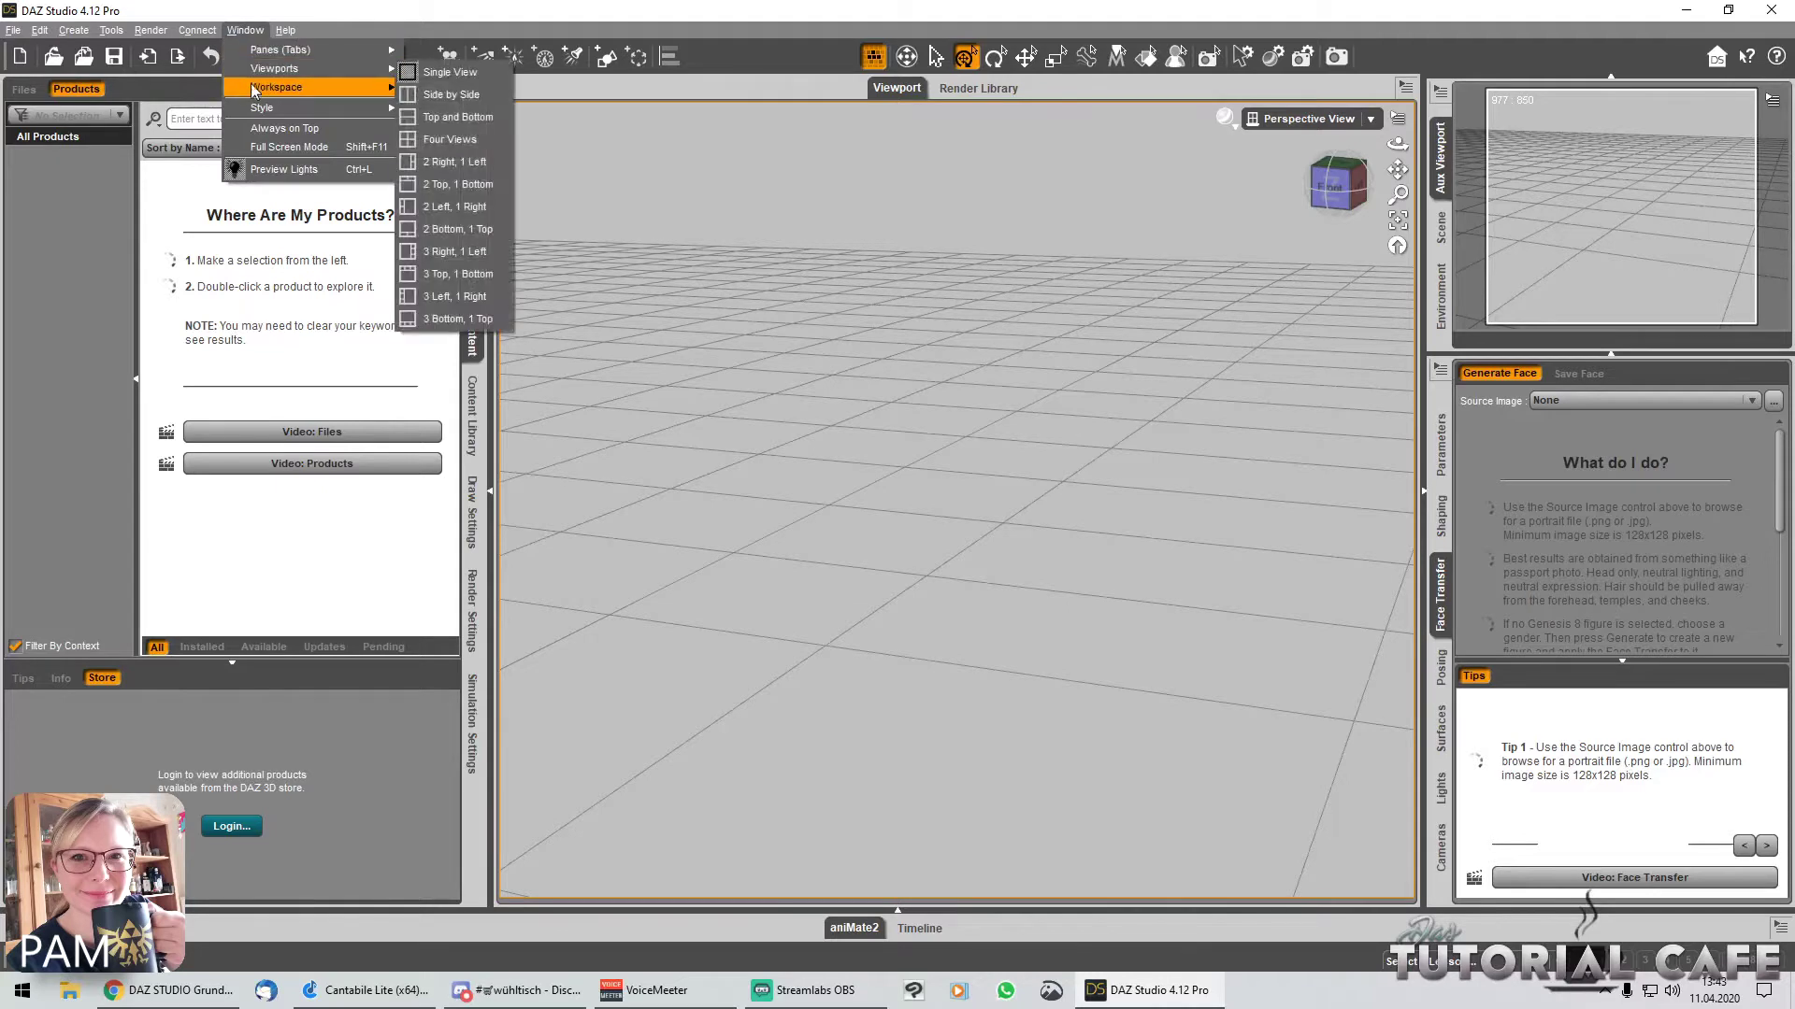
mouse_move(255, 91)
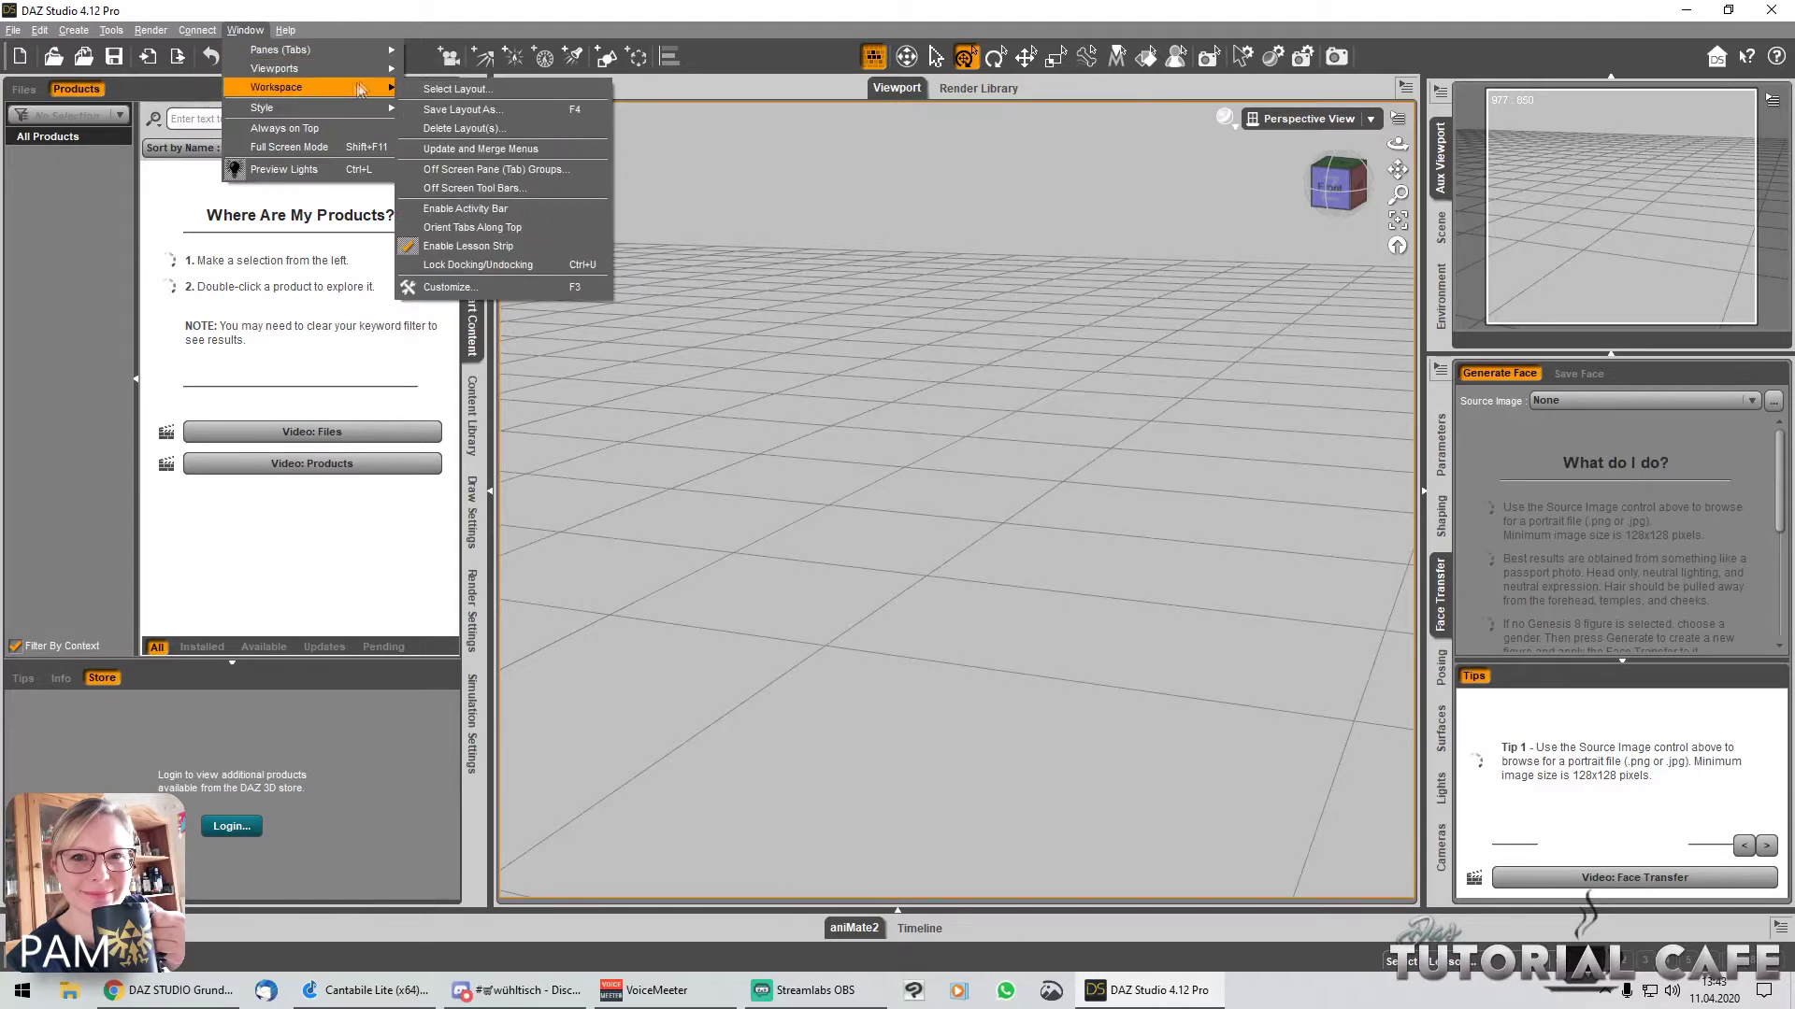
left_click(442, 91)
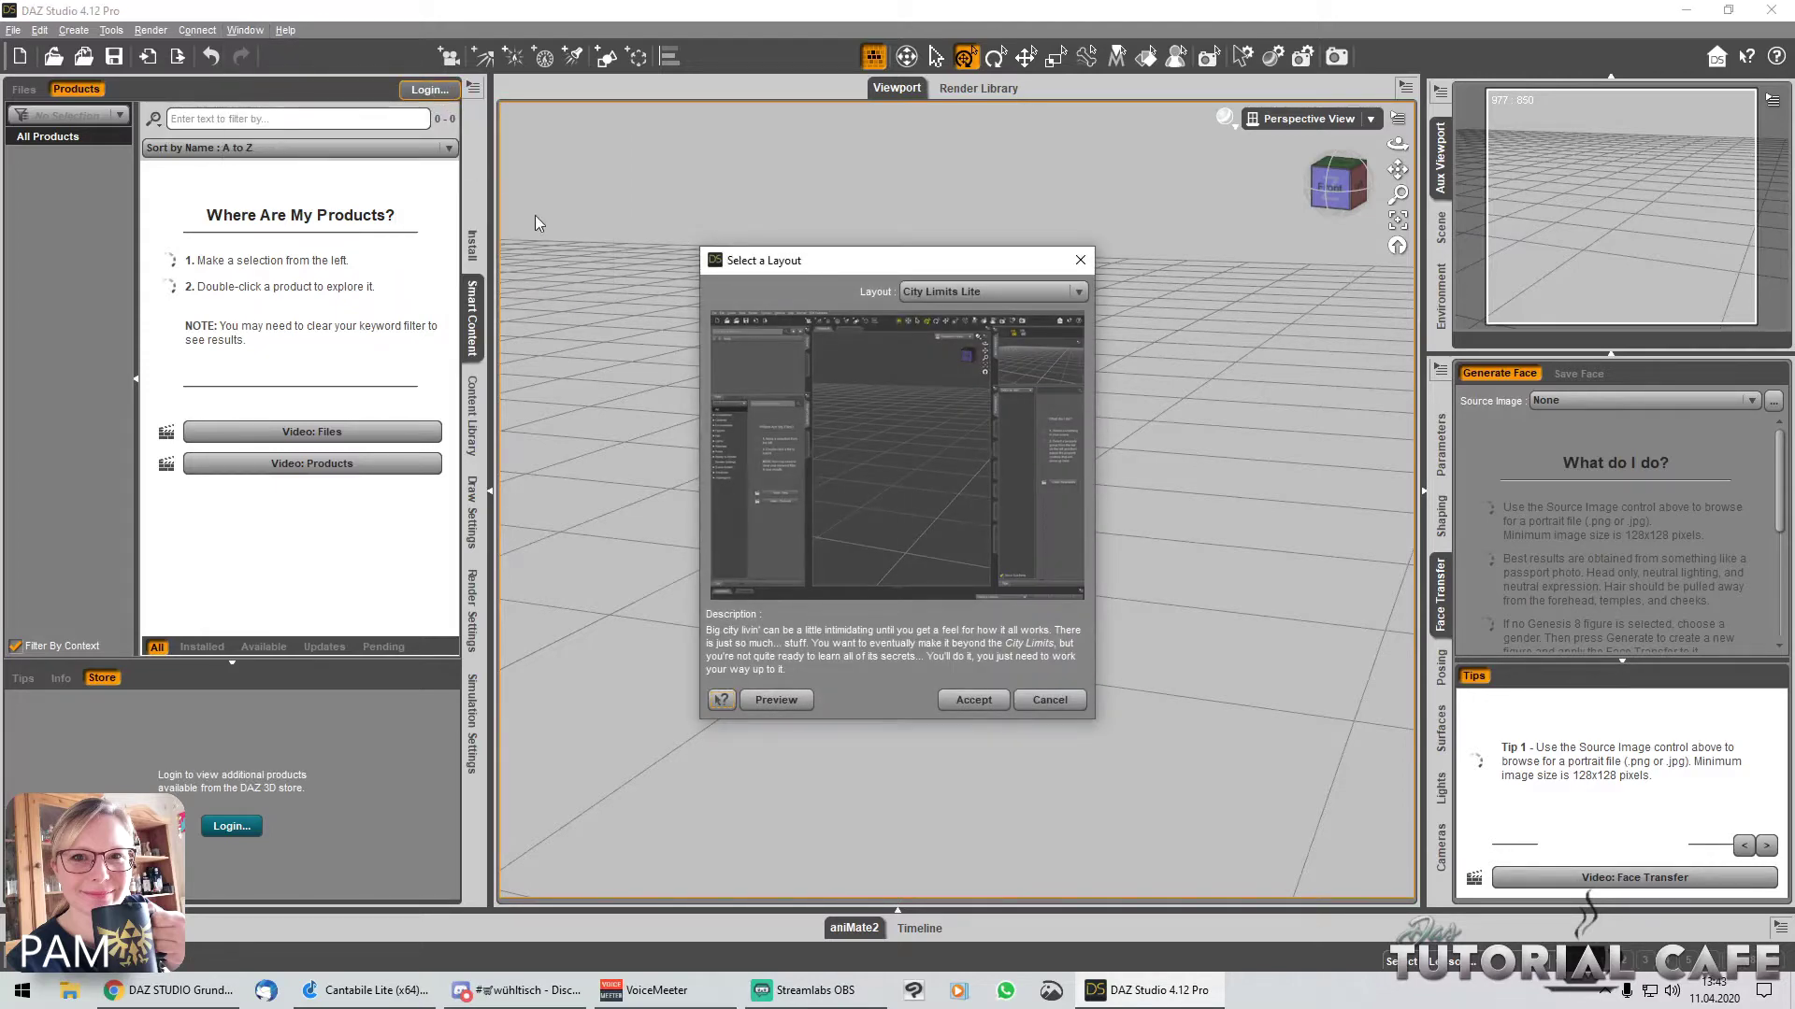
left_click(978, 292)
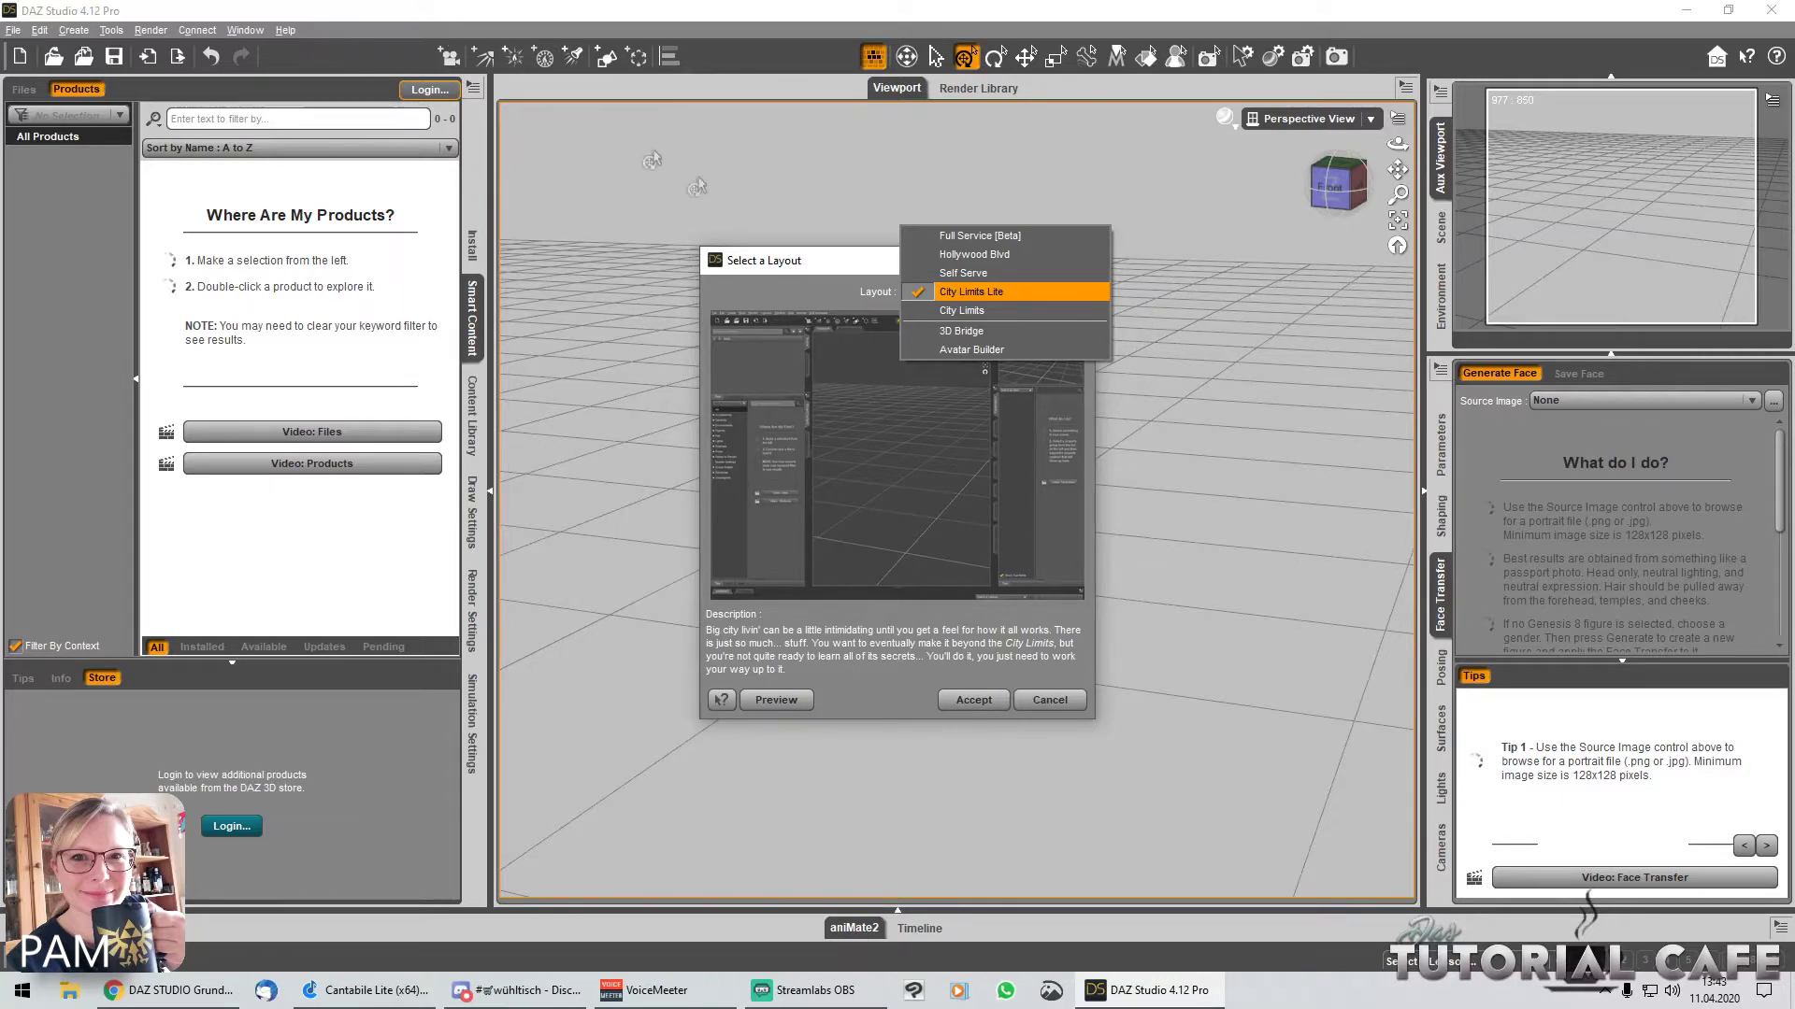
left_click(963, 237)
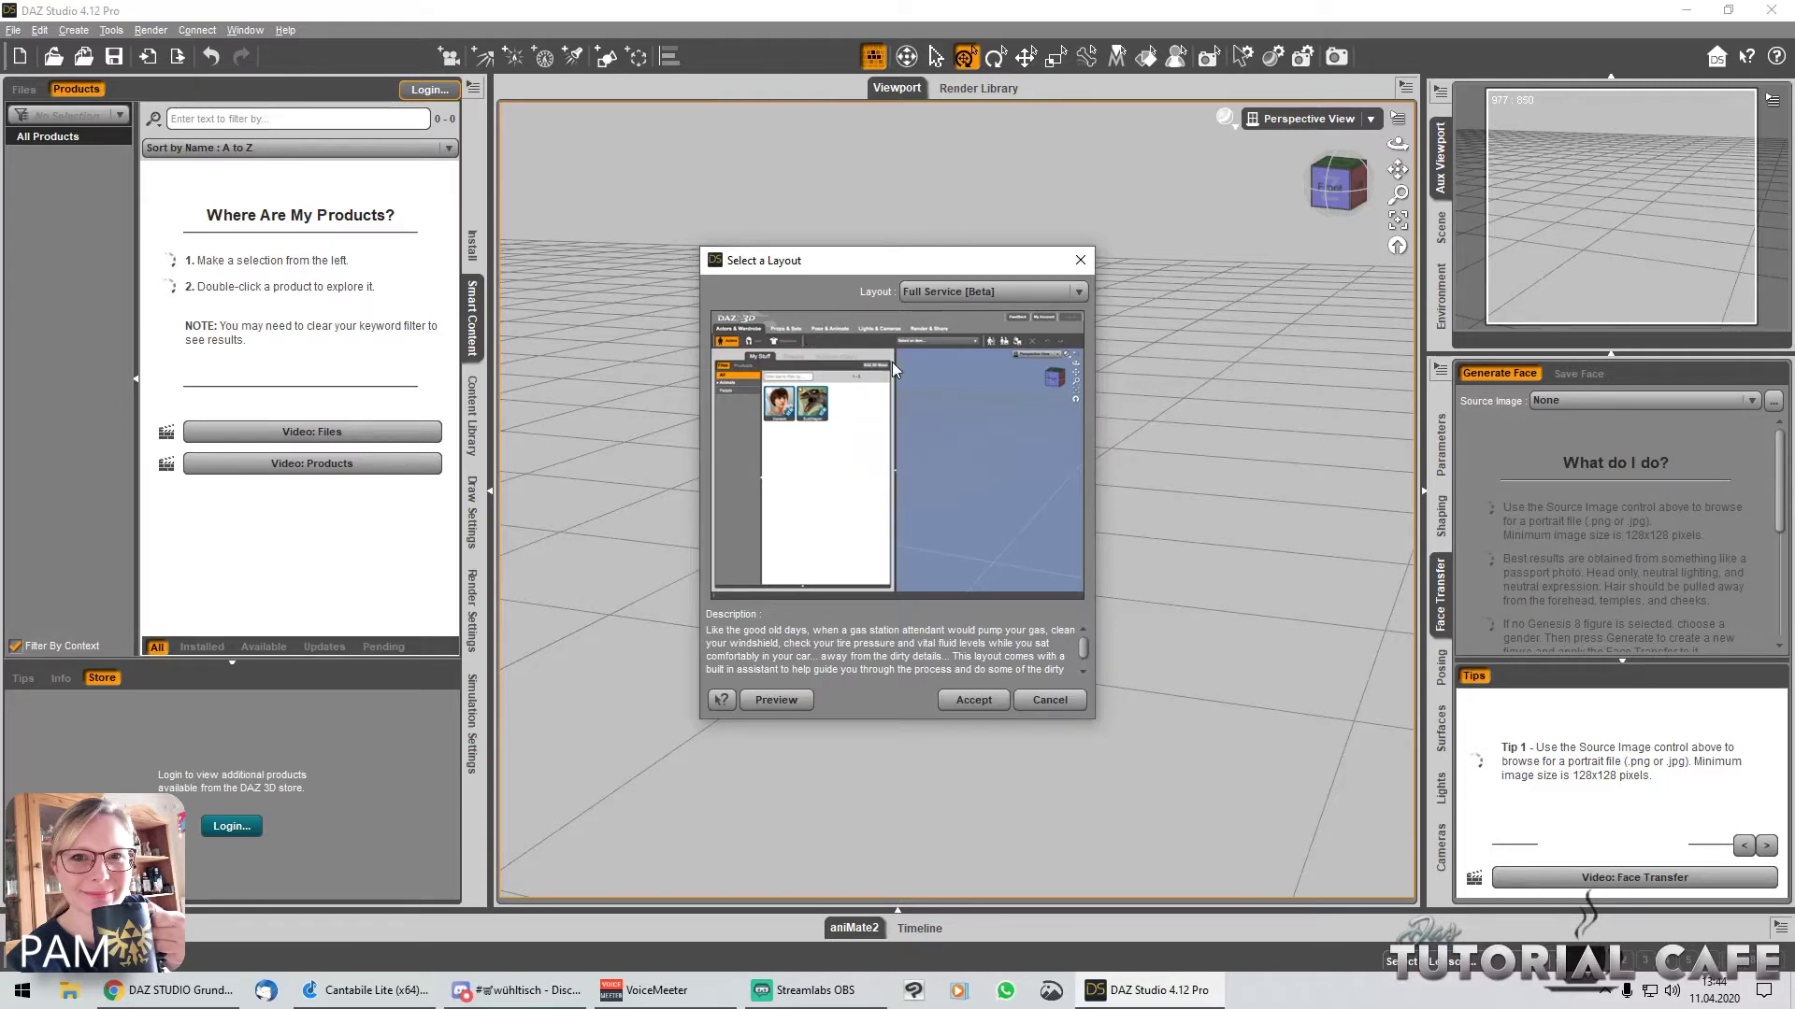
left_click(944, 295)
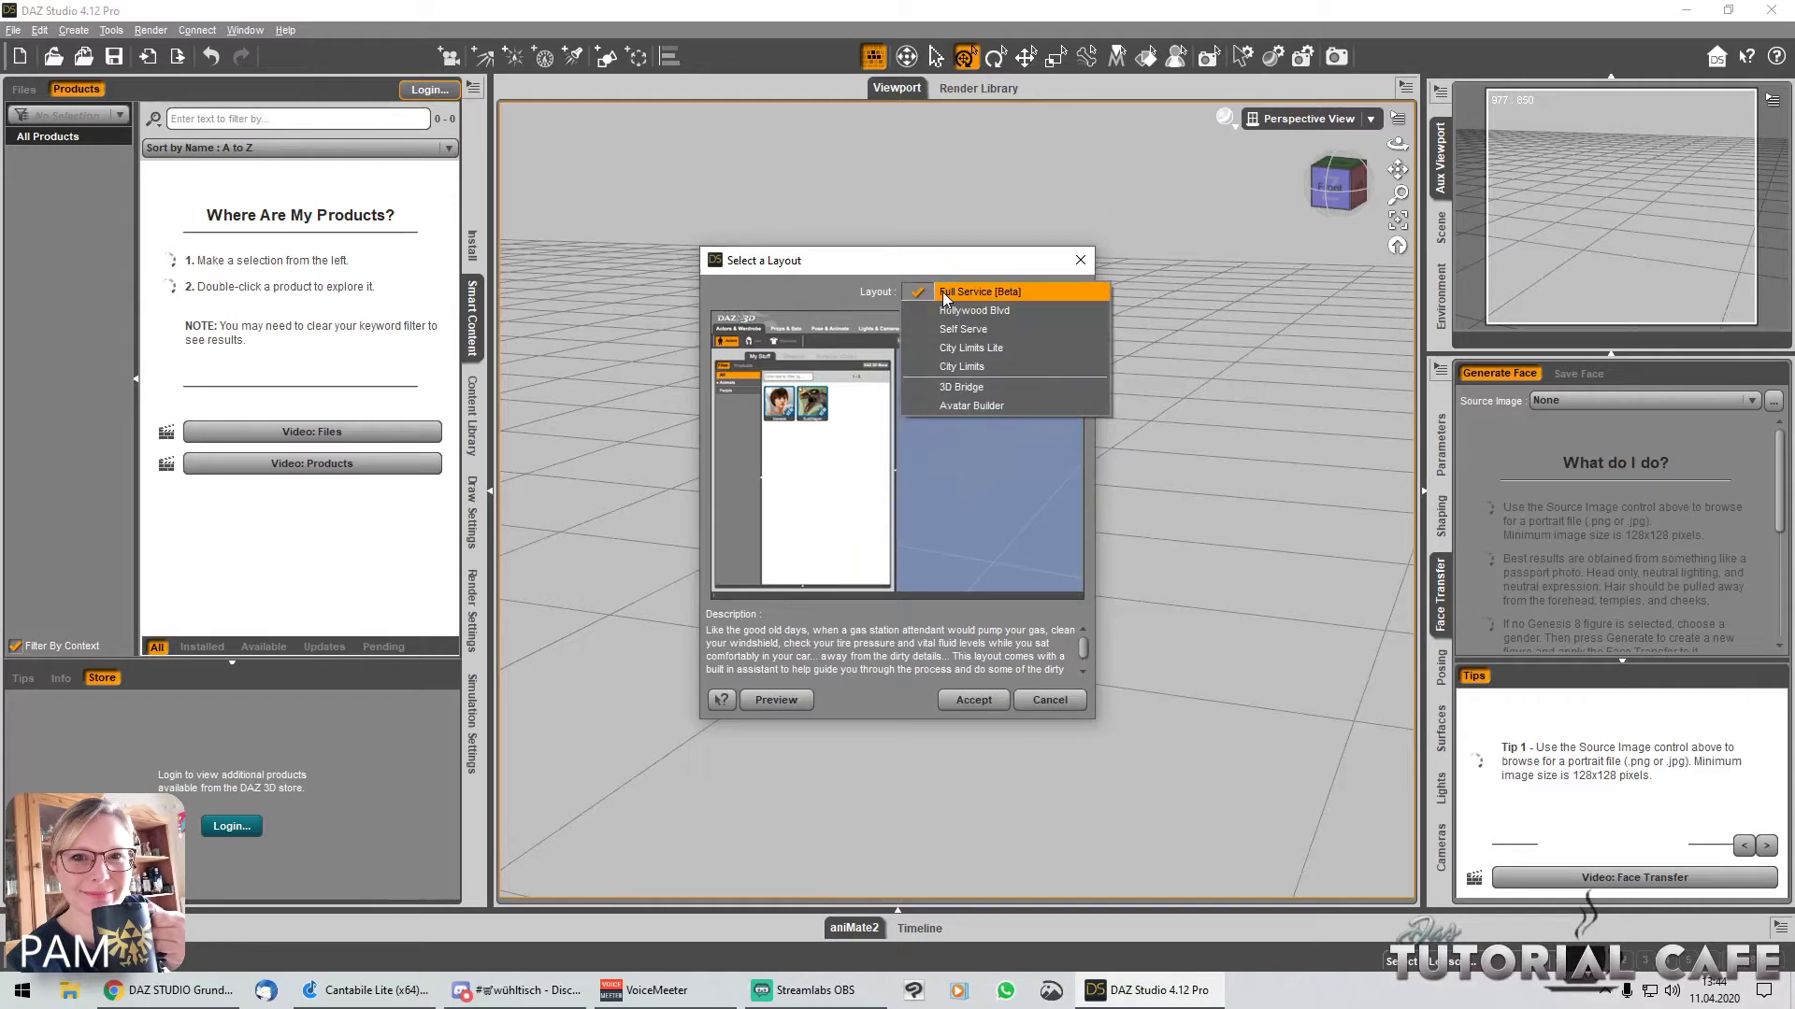
left_click(942, 316)
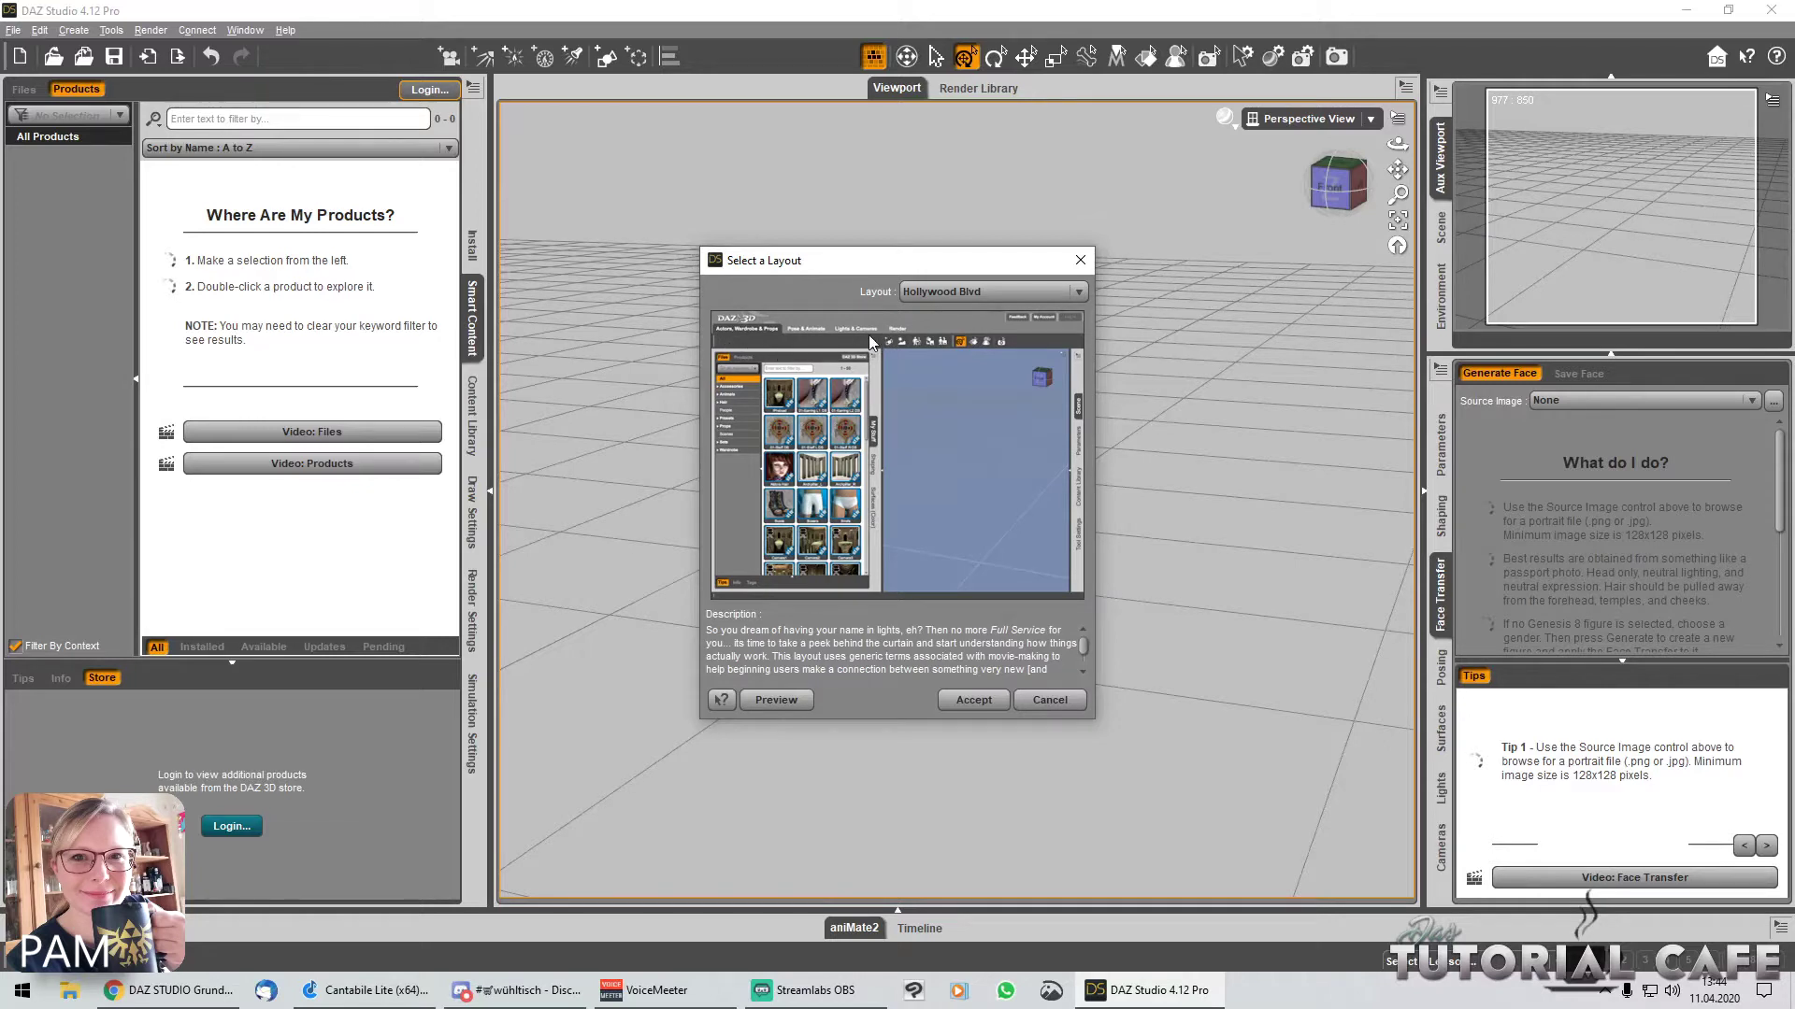
left_click(935, 297)
left_click(940, 313)
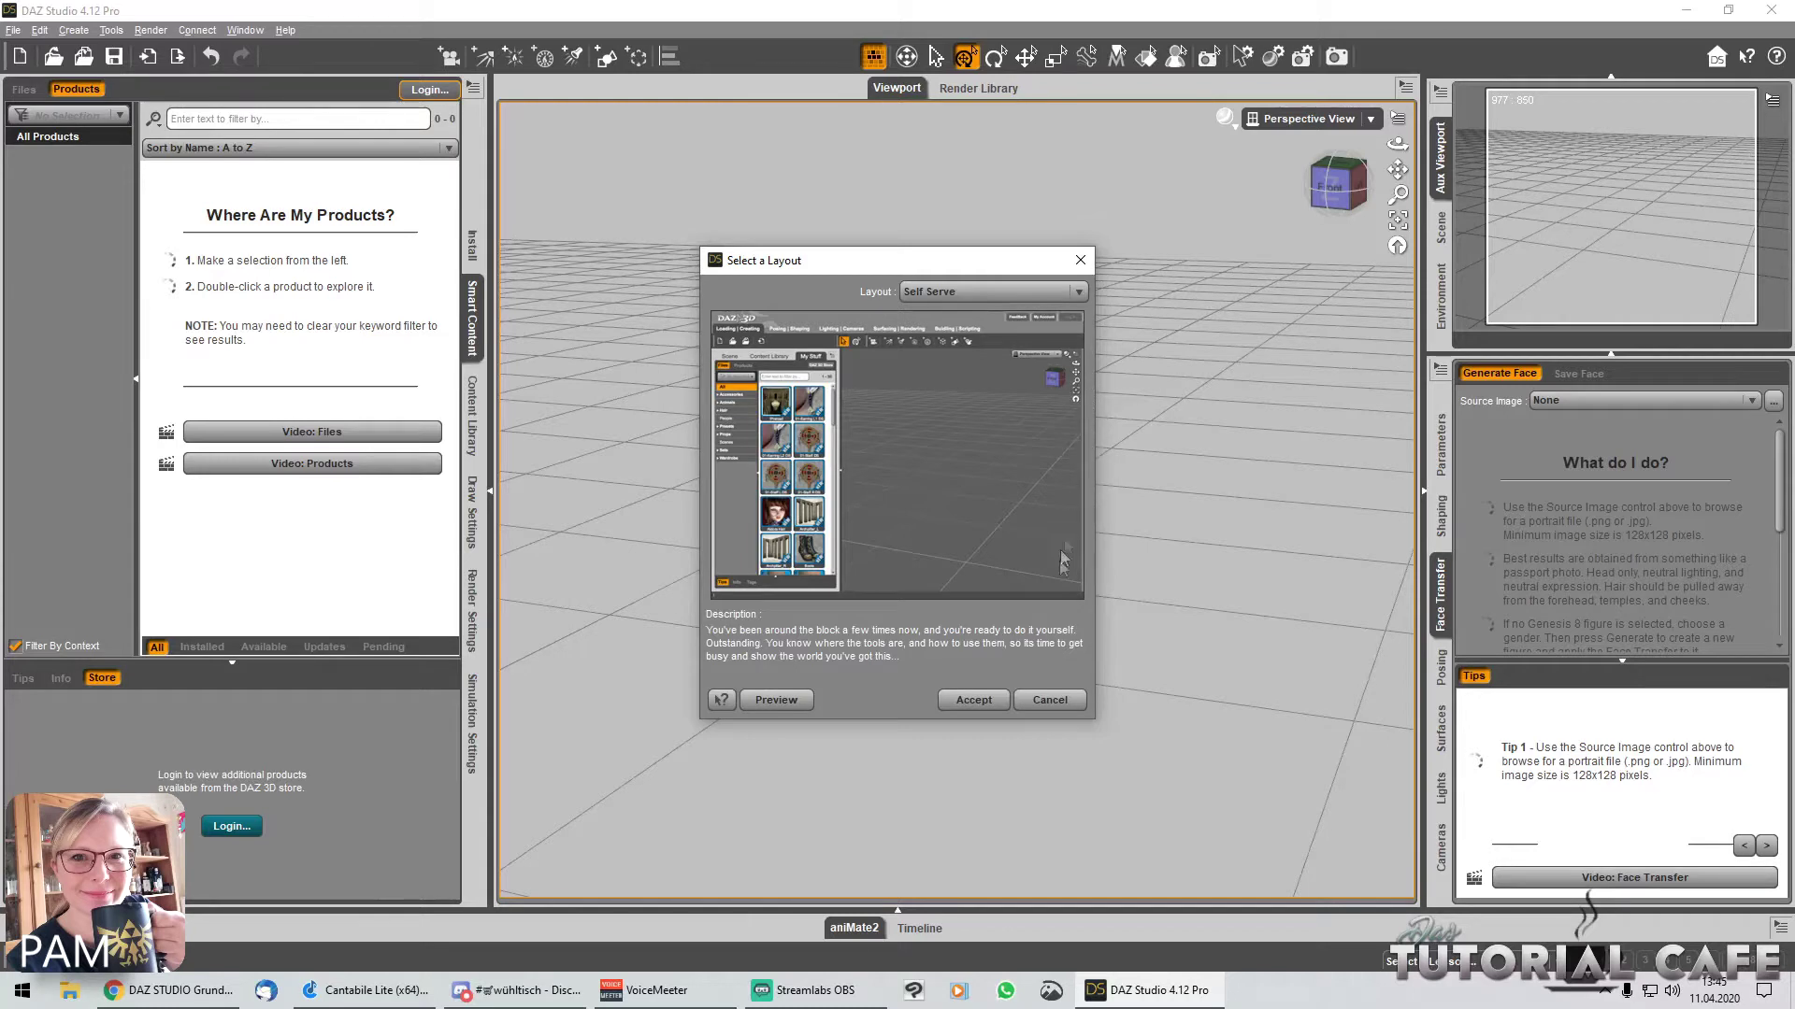
Step: Preview the City Limits layout and apply the City Limits Lite workspace layout
left_click(940, 295)
left_click(942, 329)
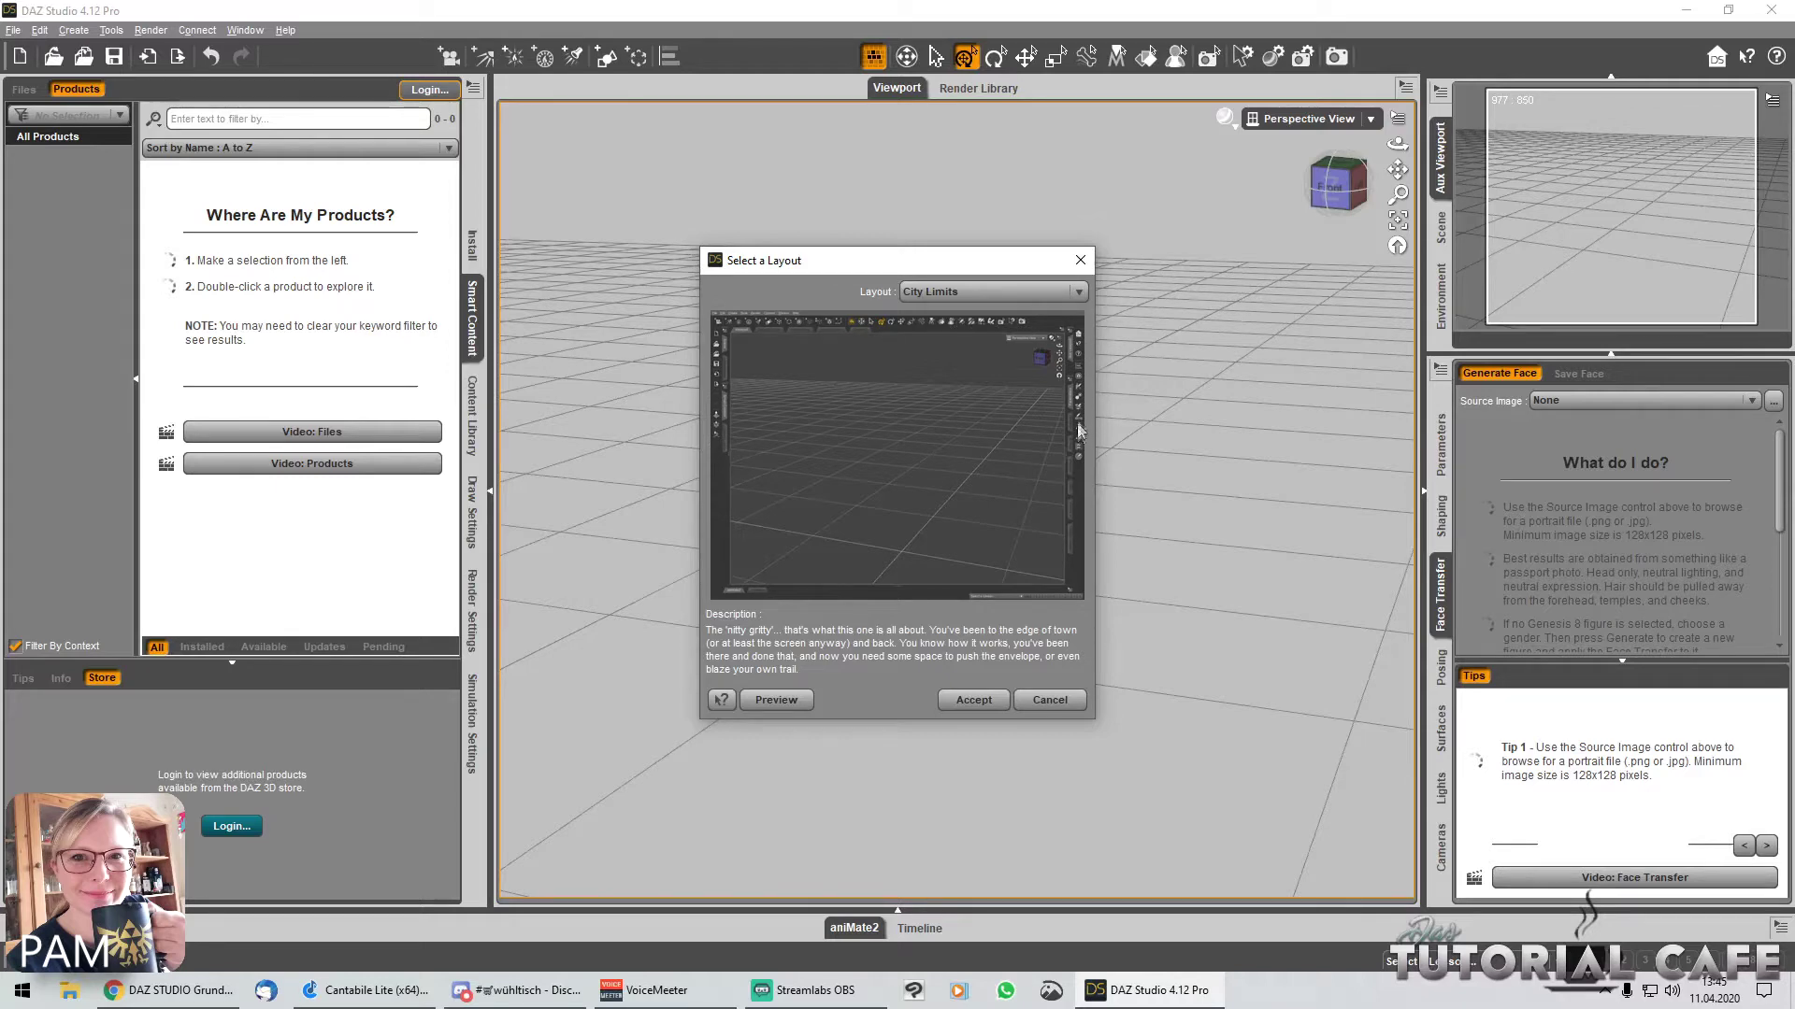
scroll(991, 292, "down", 1)
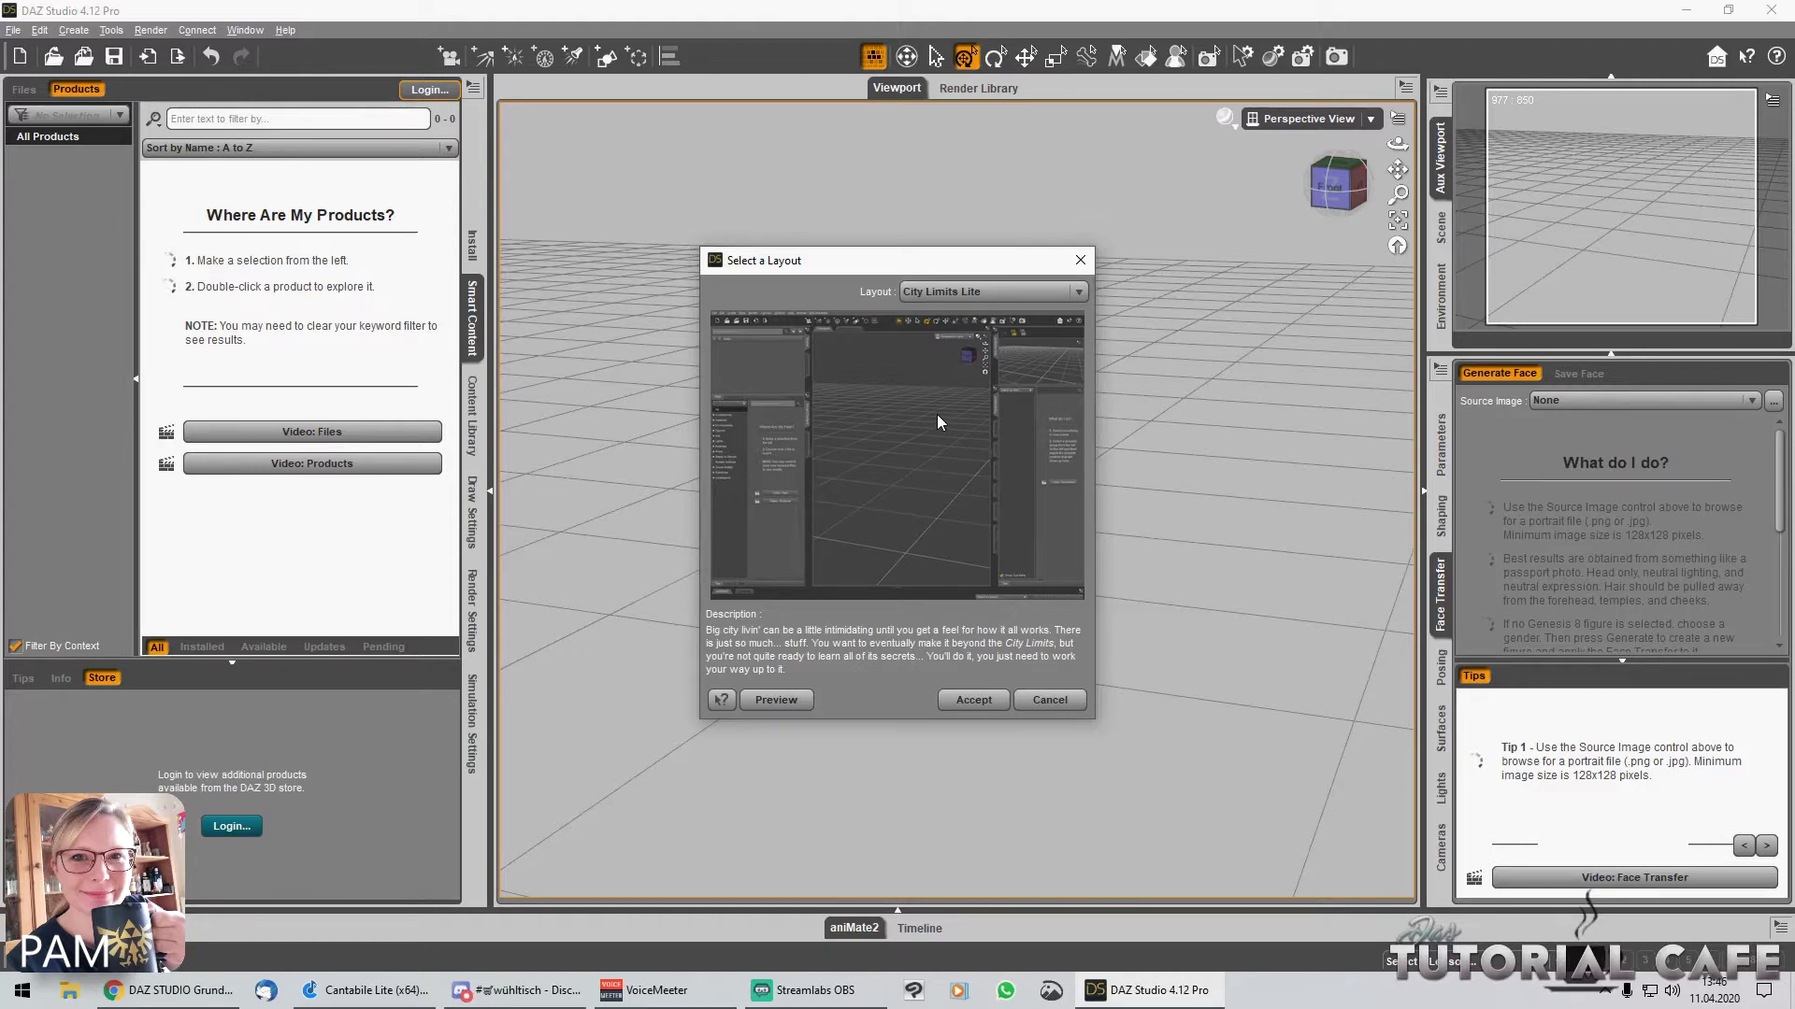
left_click(977, 707)
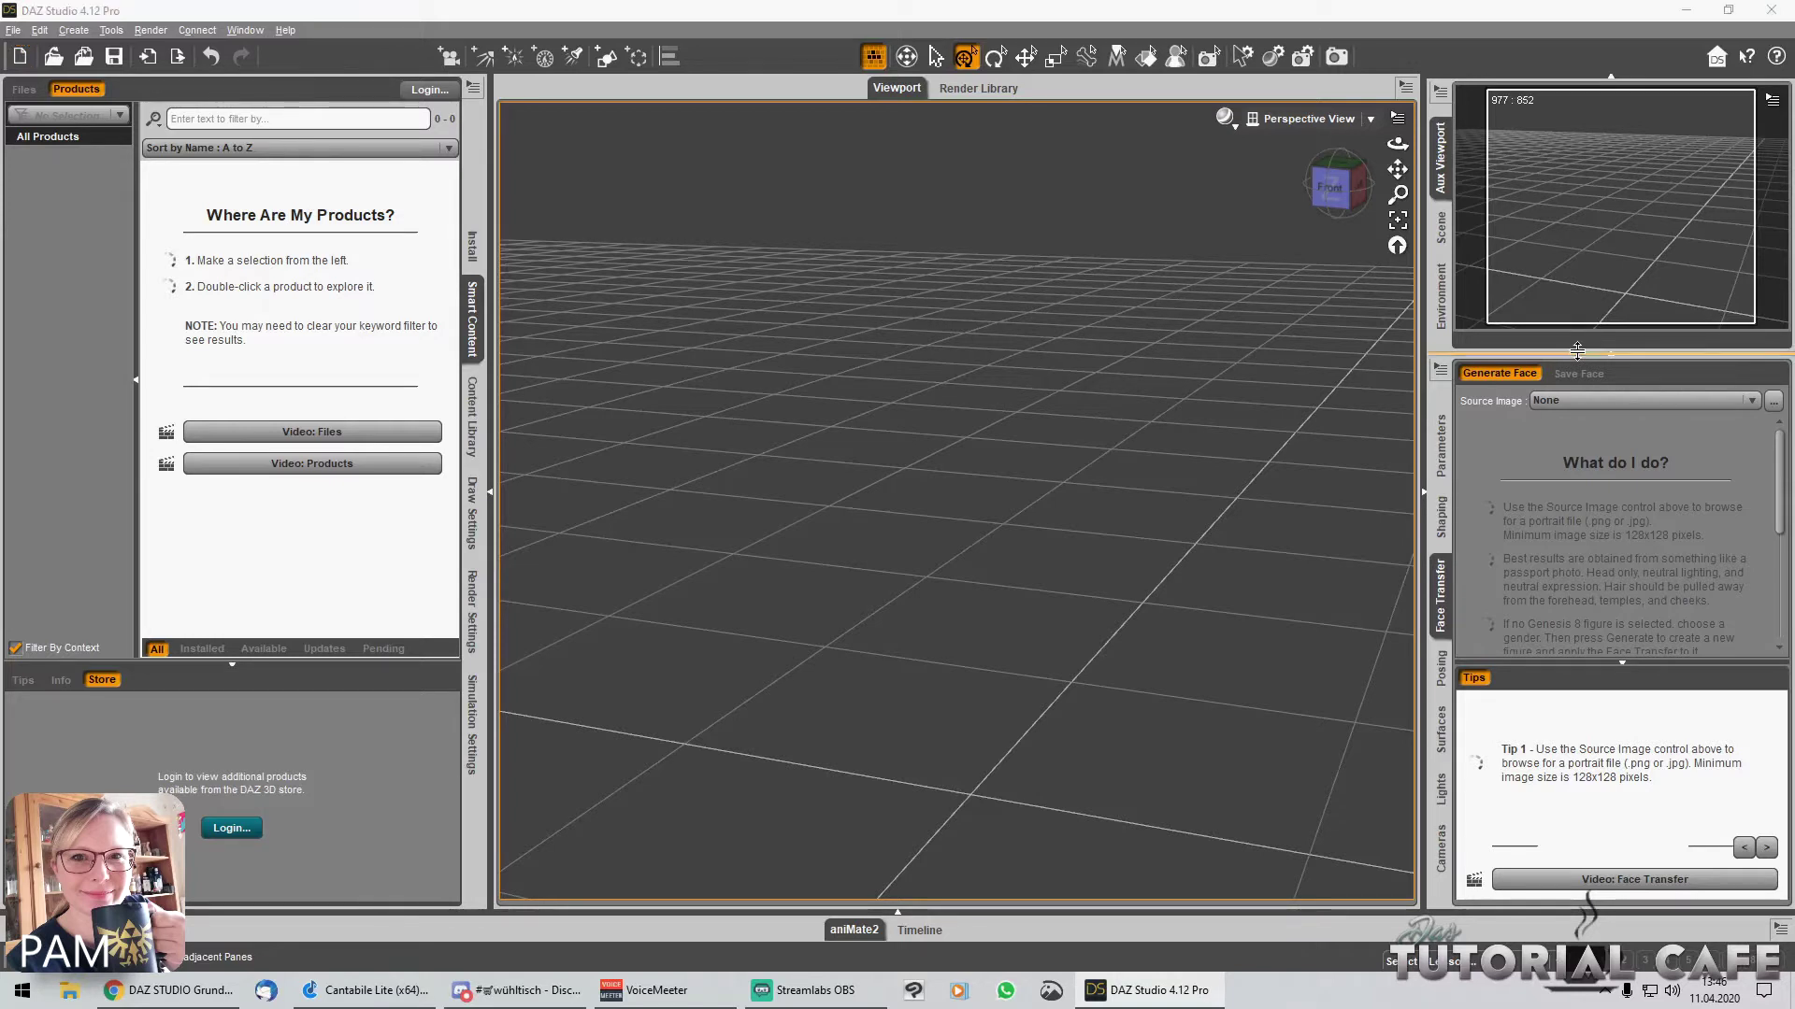
Step: Enlarge the Aux Viewport pane, widen both side docking areas and raise the height of the aniMate2 area
left_click_drag(1580, 373, 1574, 528)
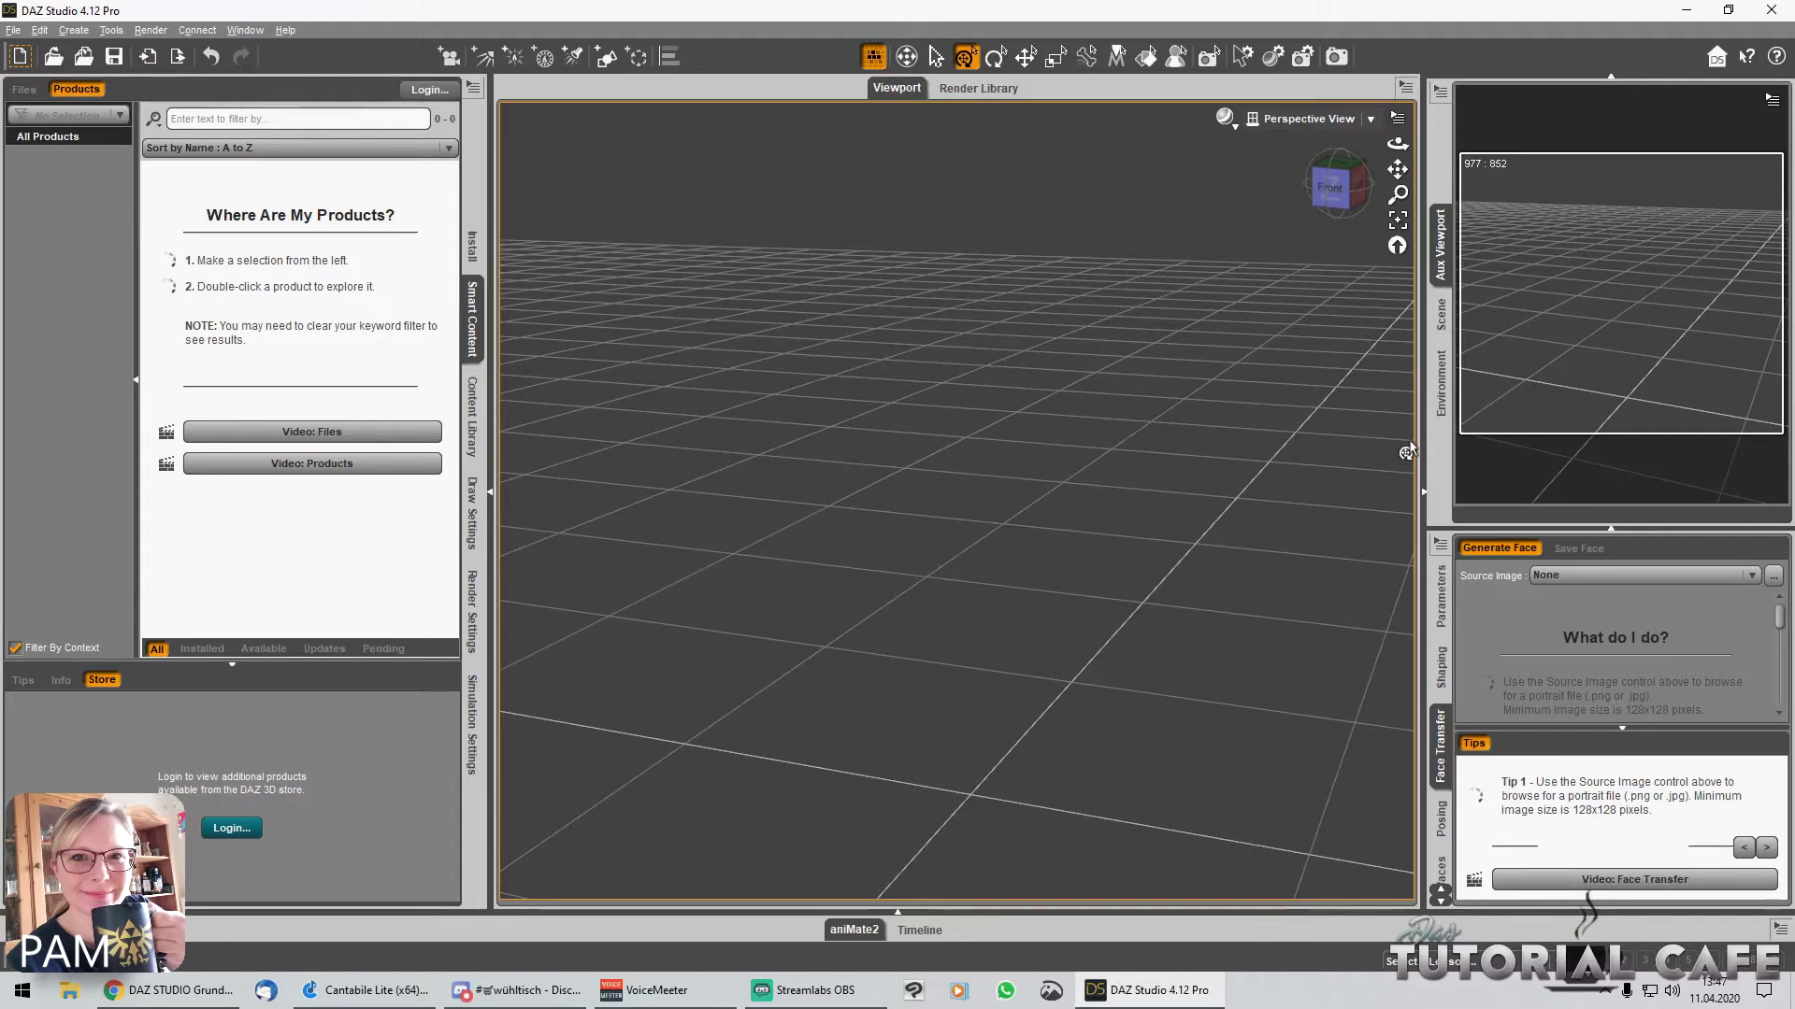
left_click_drag(1420, 422, 1237, 428)
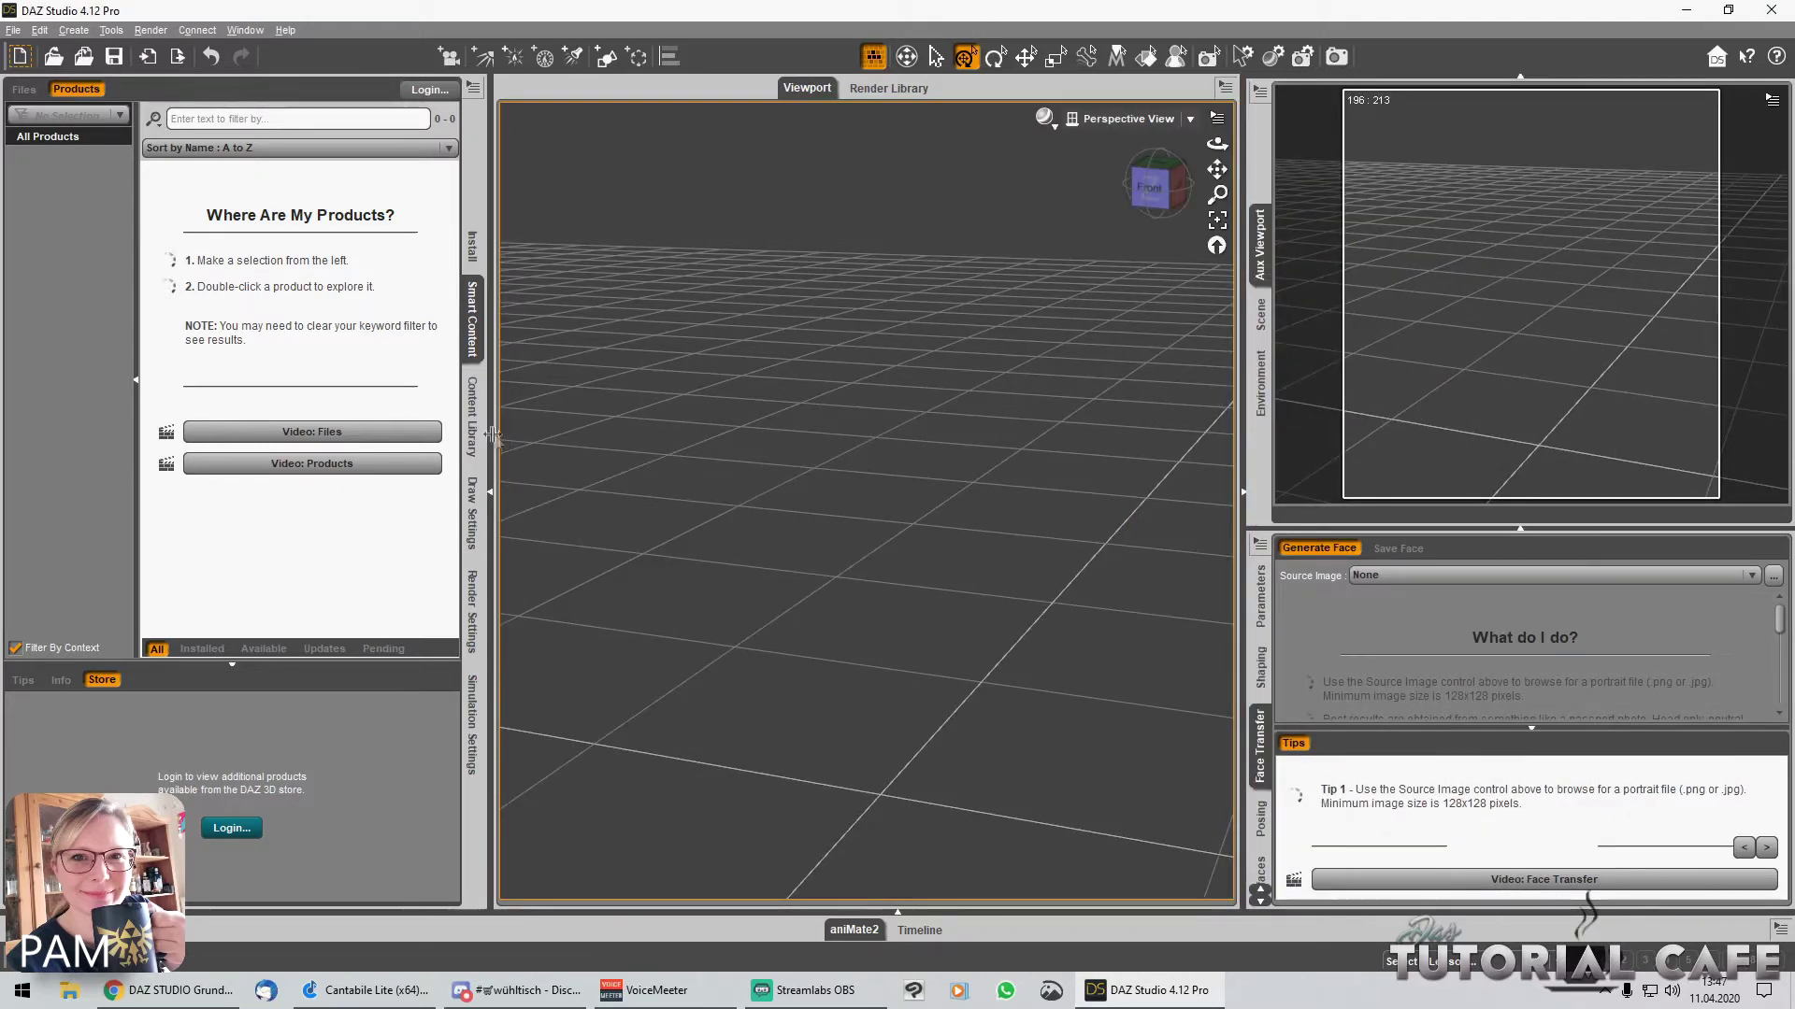
left_click_drag(492, 437, 728, 441)
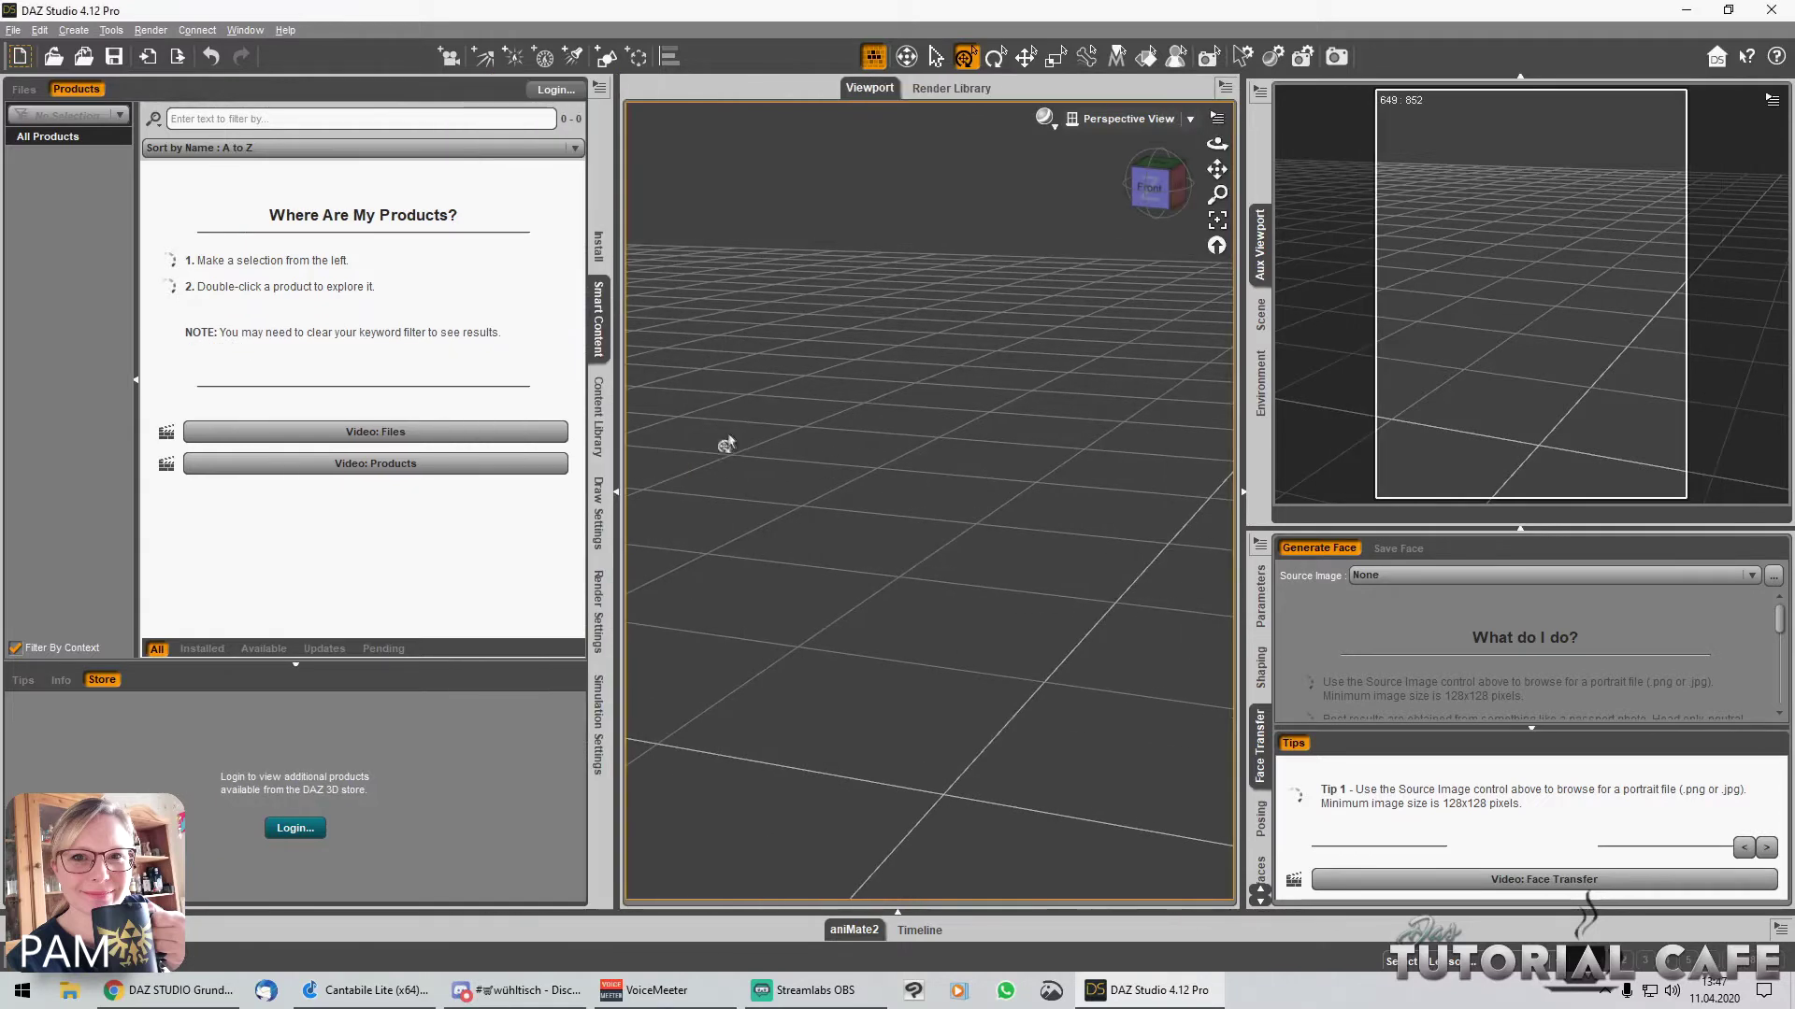
left_click_drag(937, 905, 945, 738)
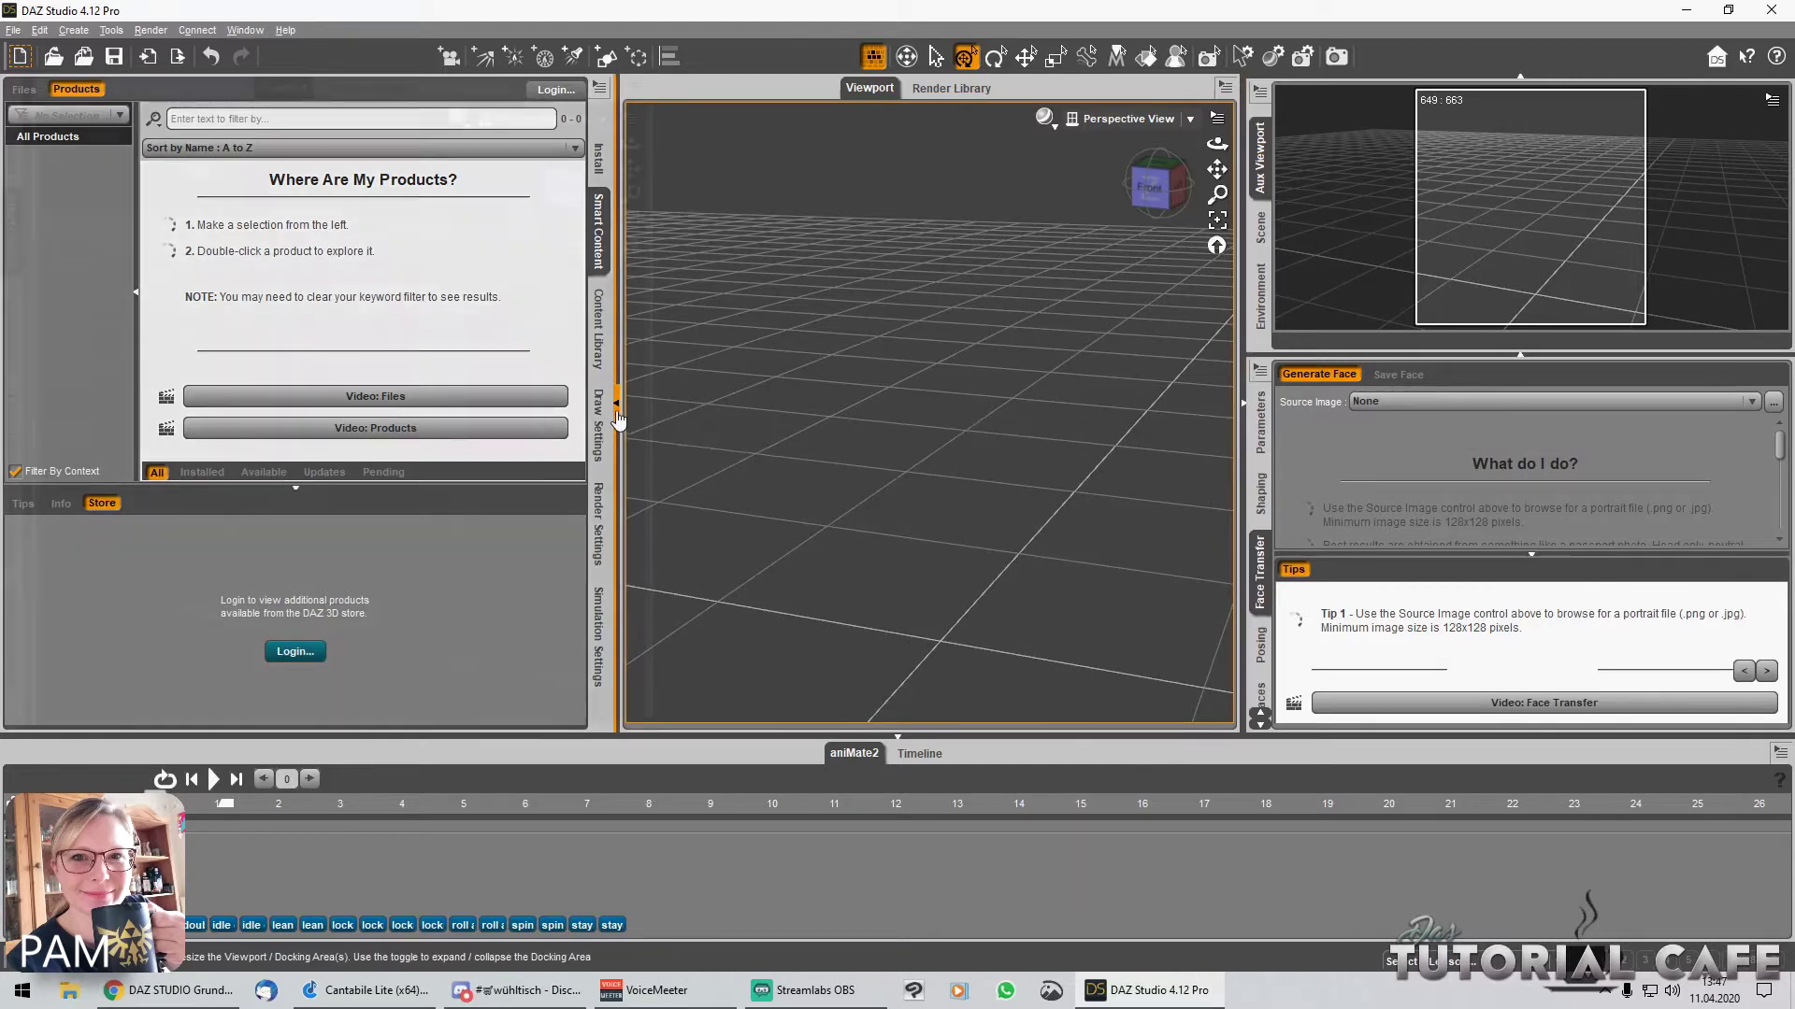
Step: Collapse the Smart Content, aniMate2 and Face Transfer docking areas one after another and expand them again
left_click(617, 412)
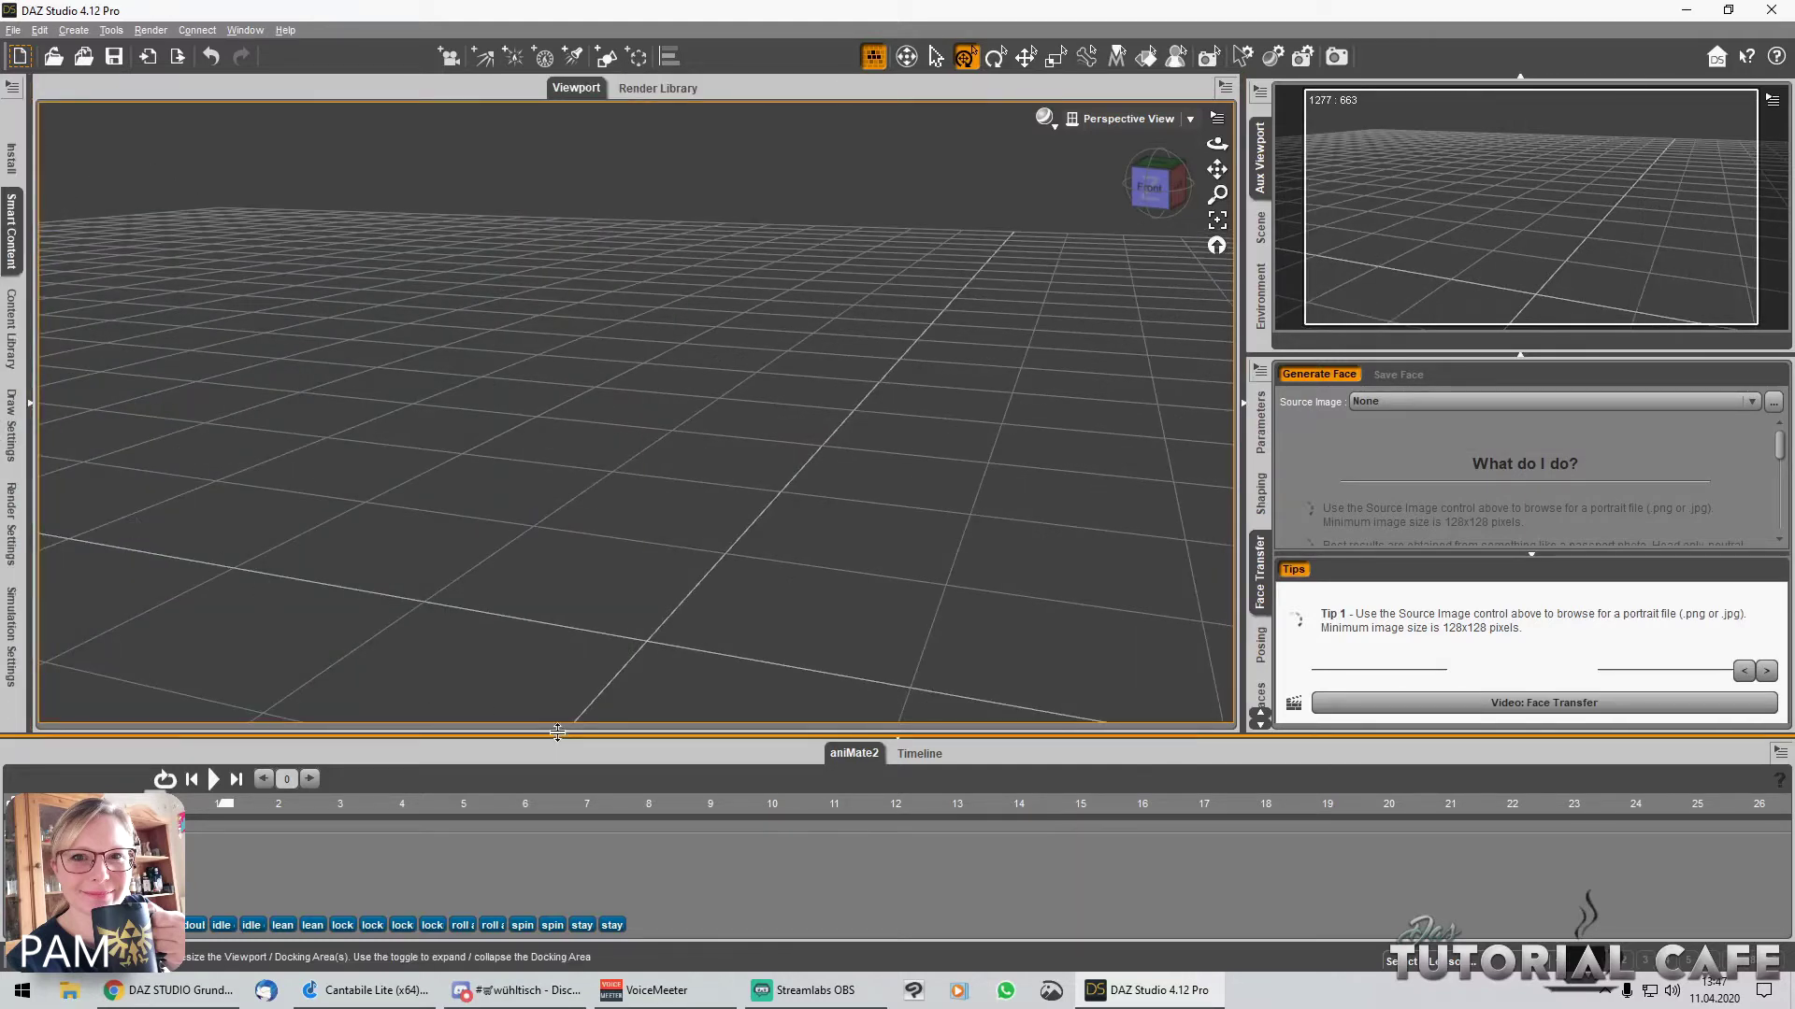
left_click(895, 740)
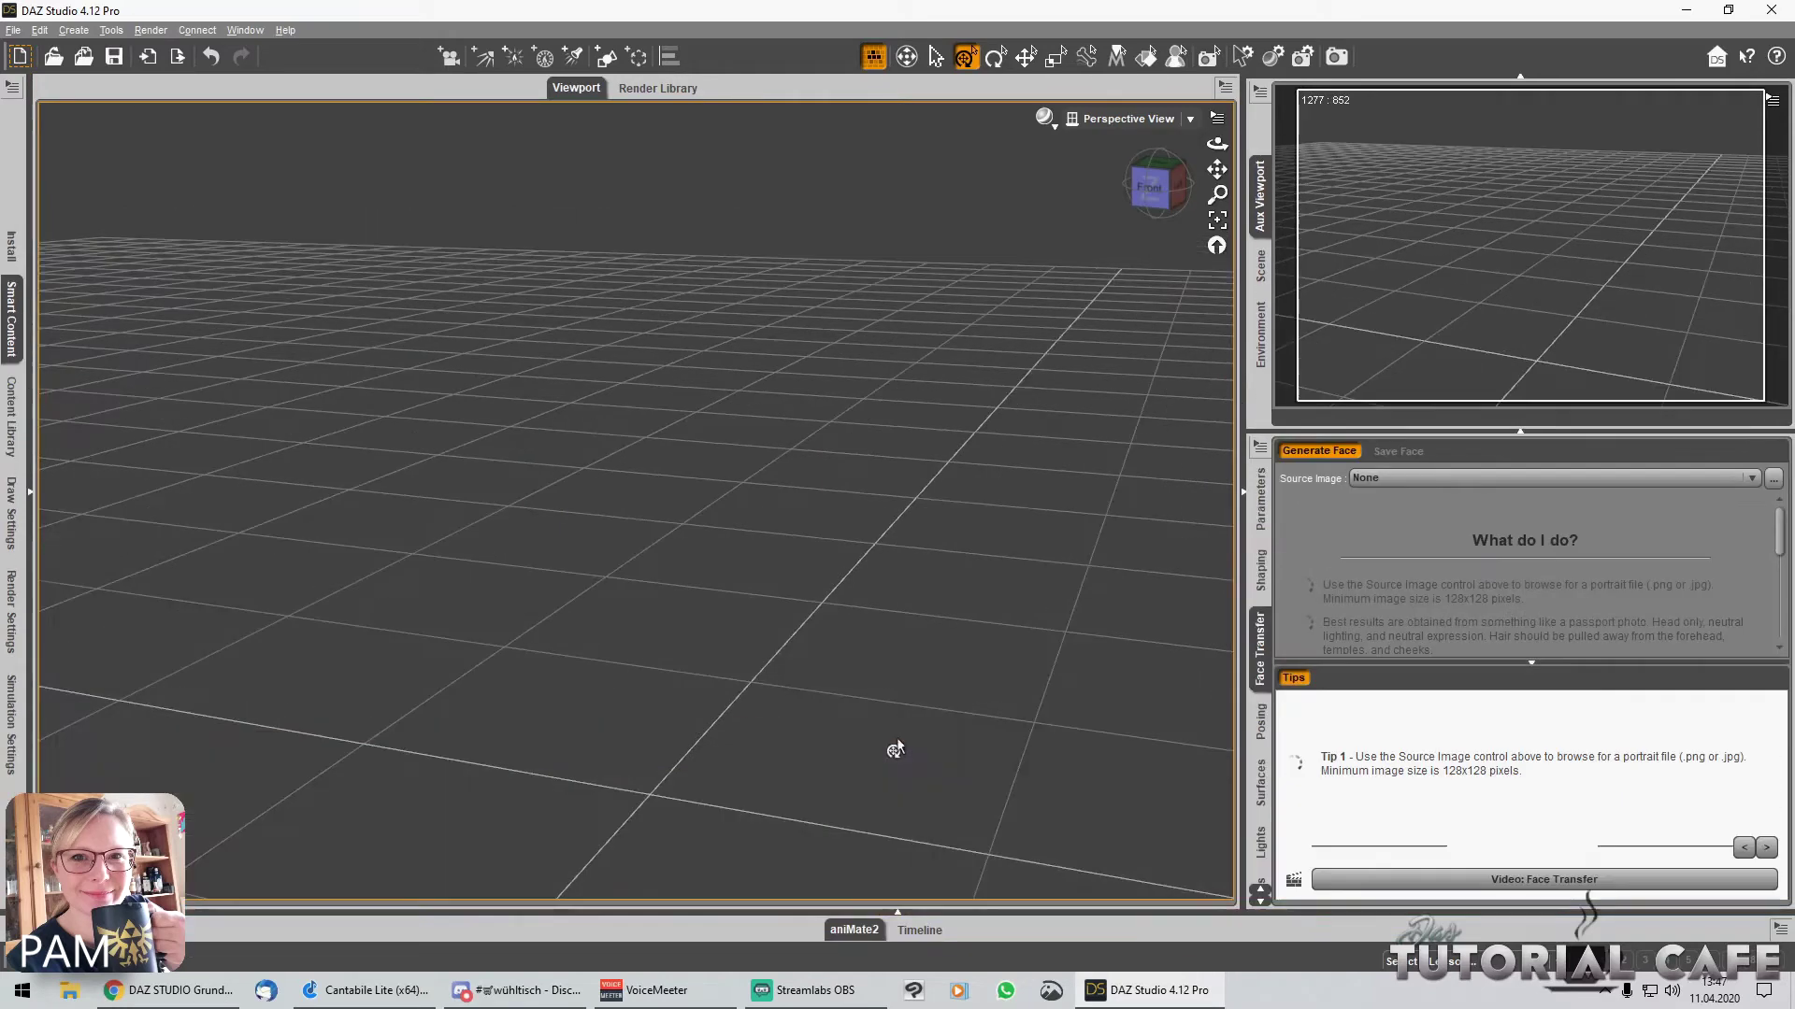
left_click(1245, 490)
left_click(1753, 493)
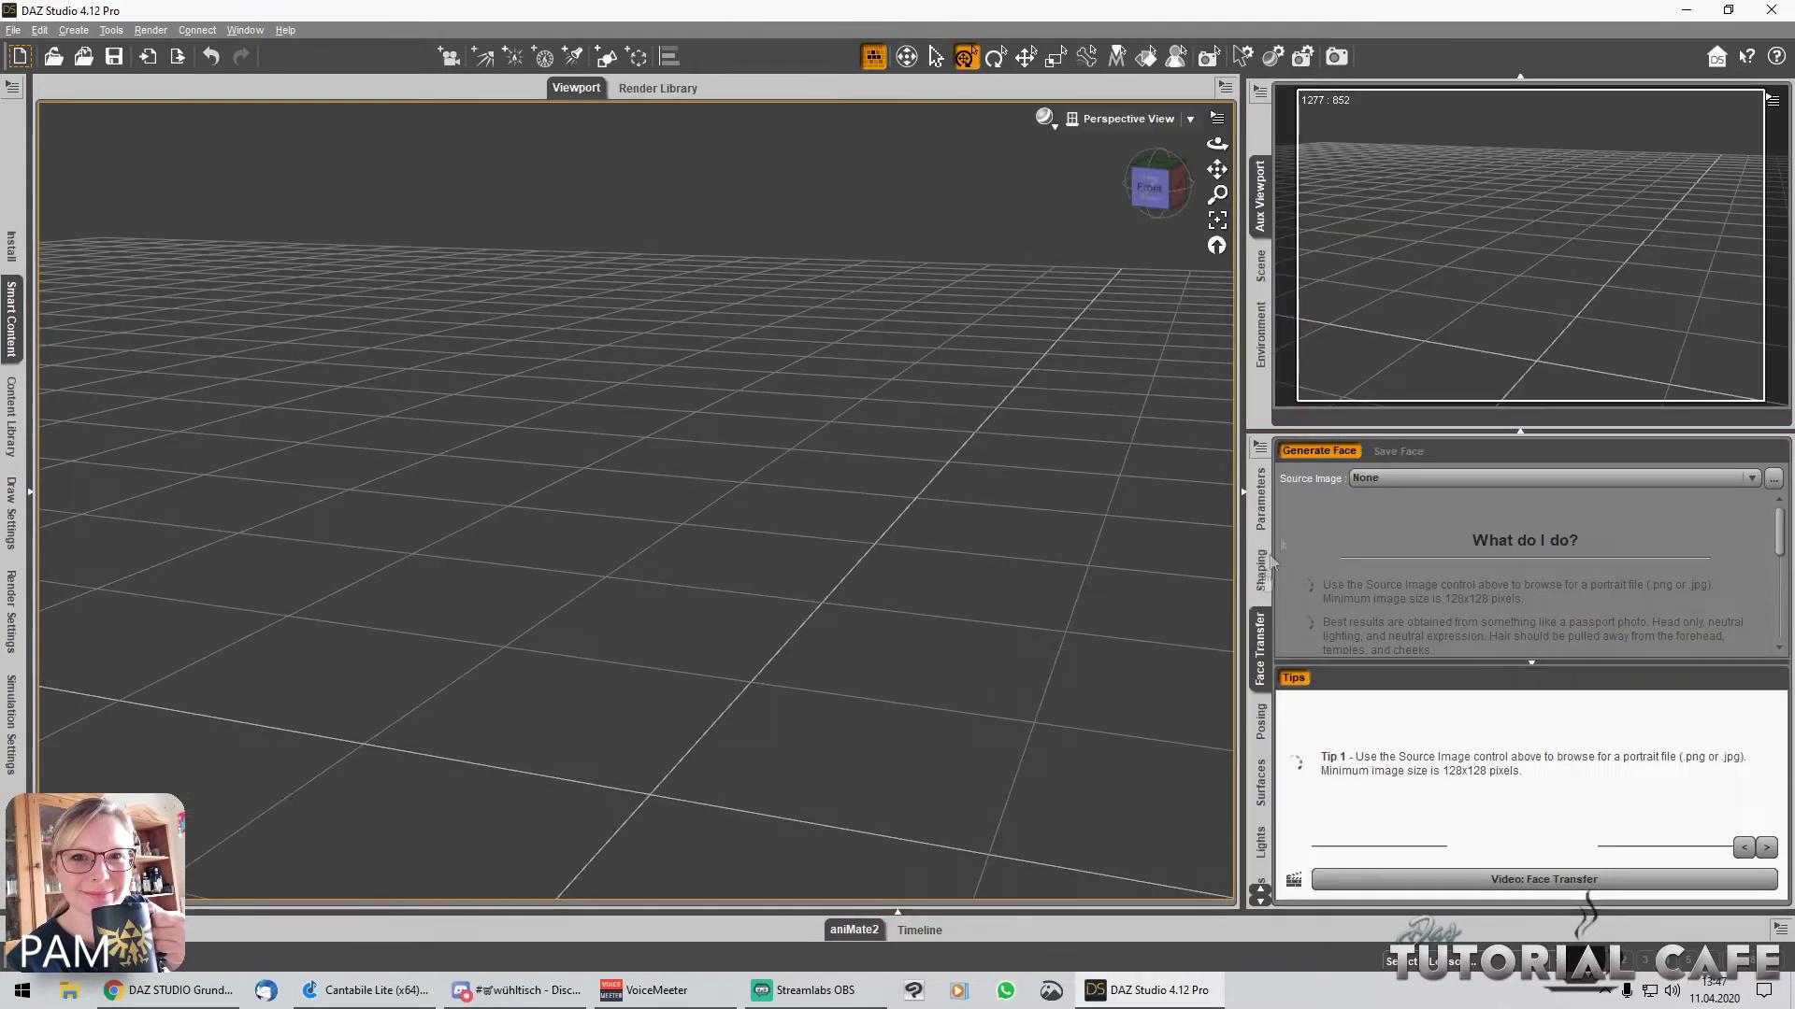
left_click(1520, 435)
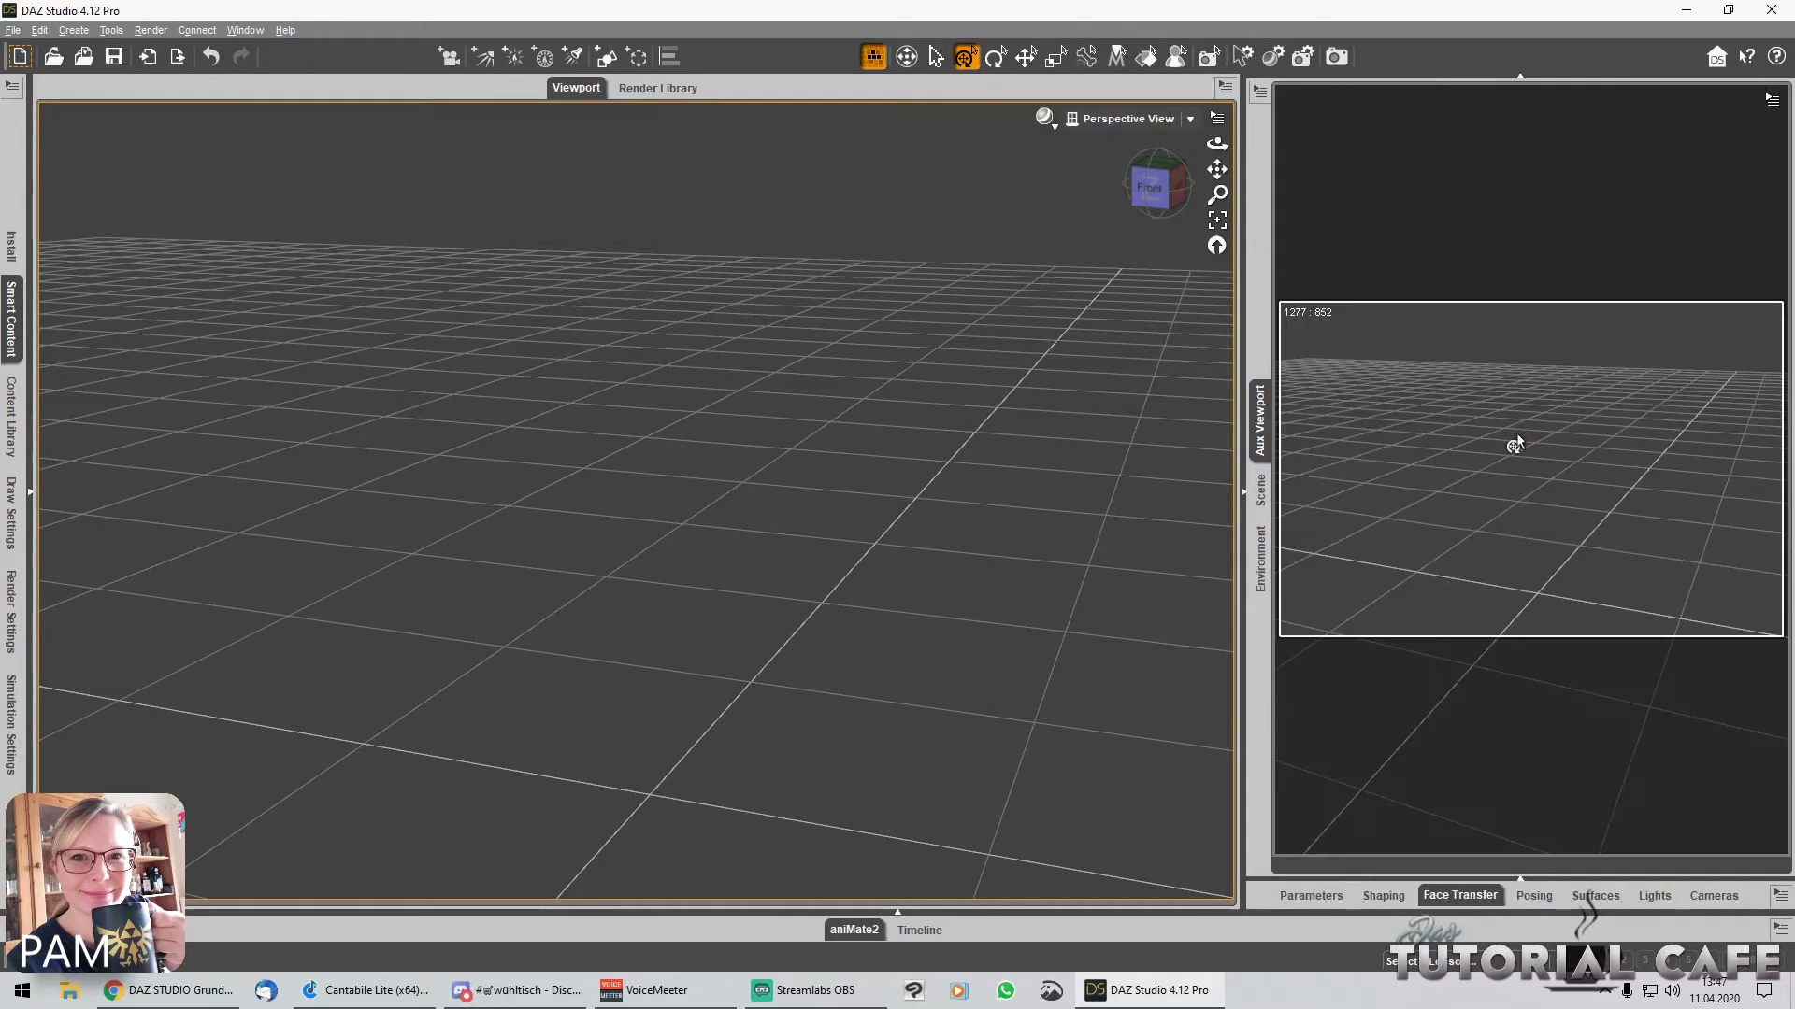
left_click(1519, 81)
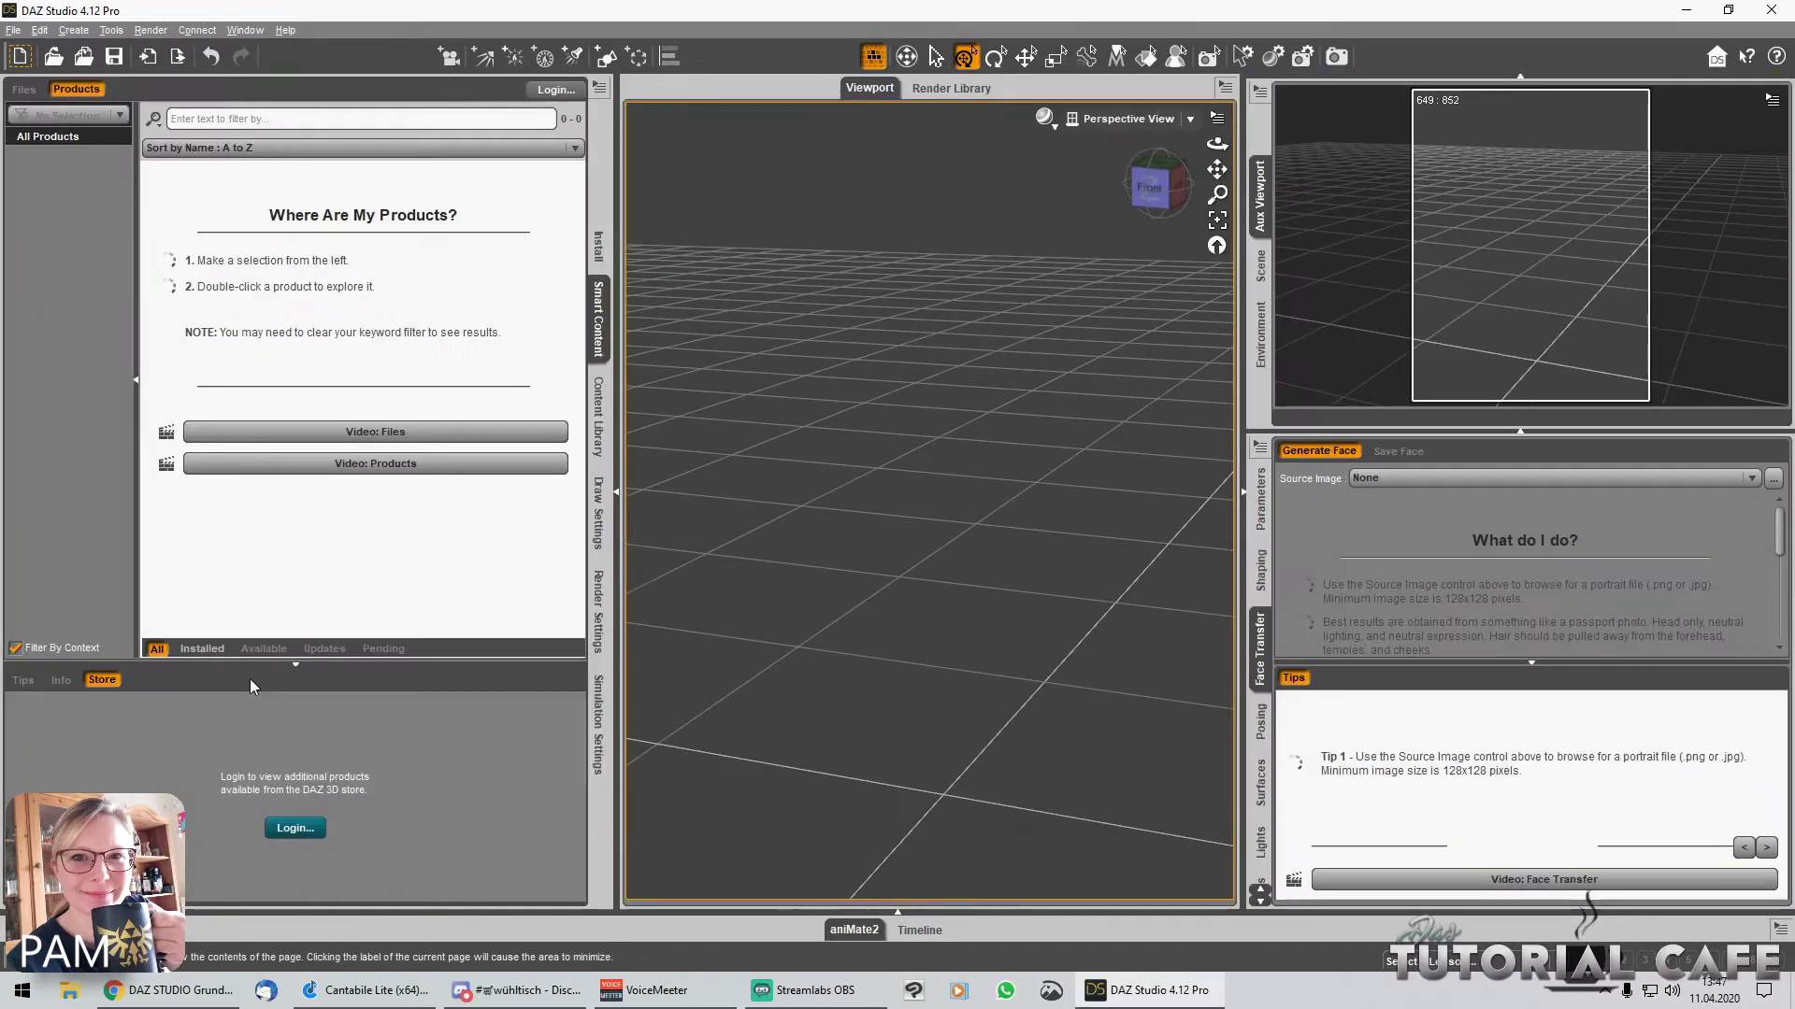
left_click(31, 491)
left_click(895, 916)
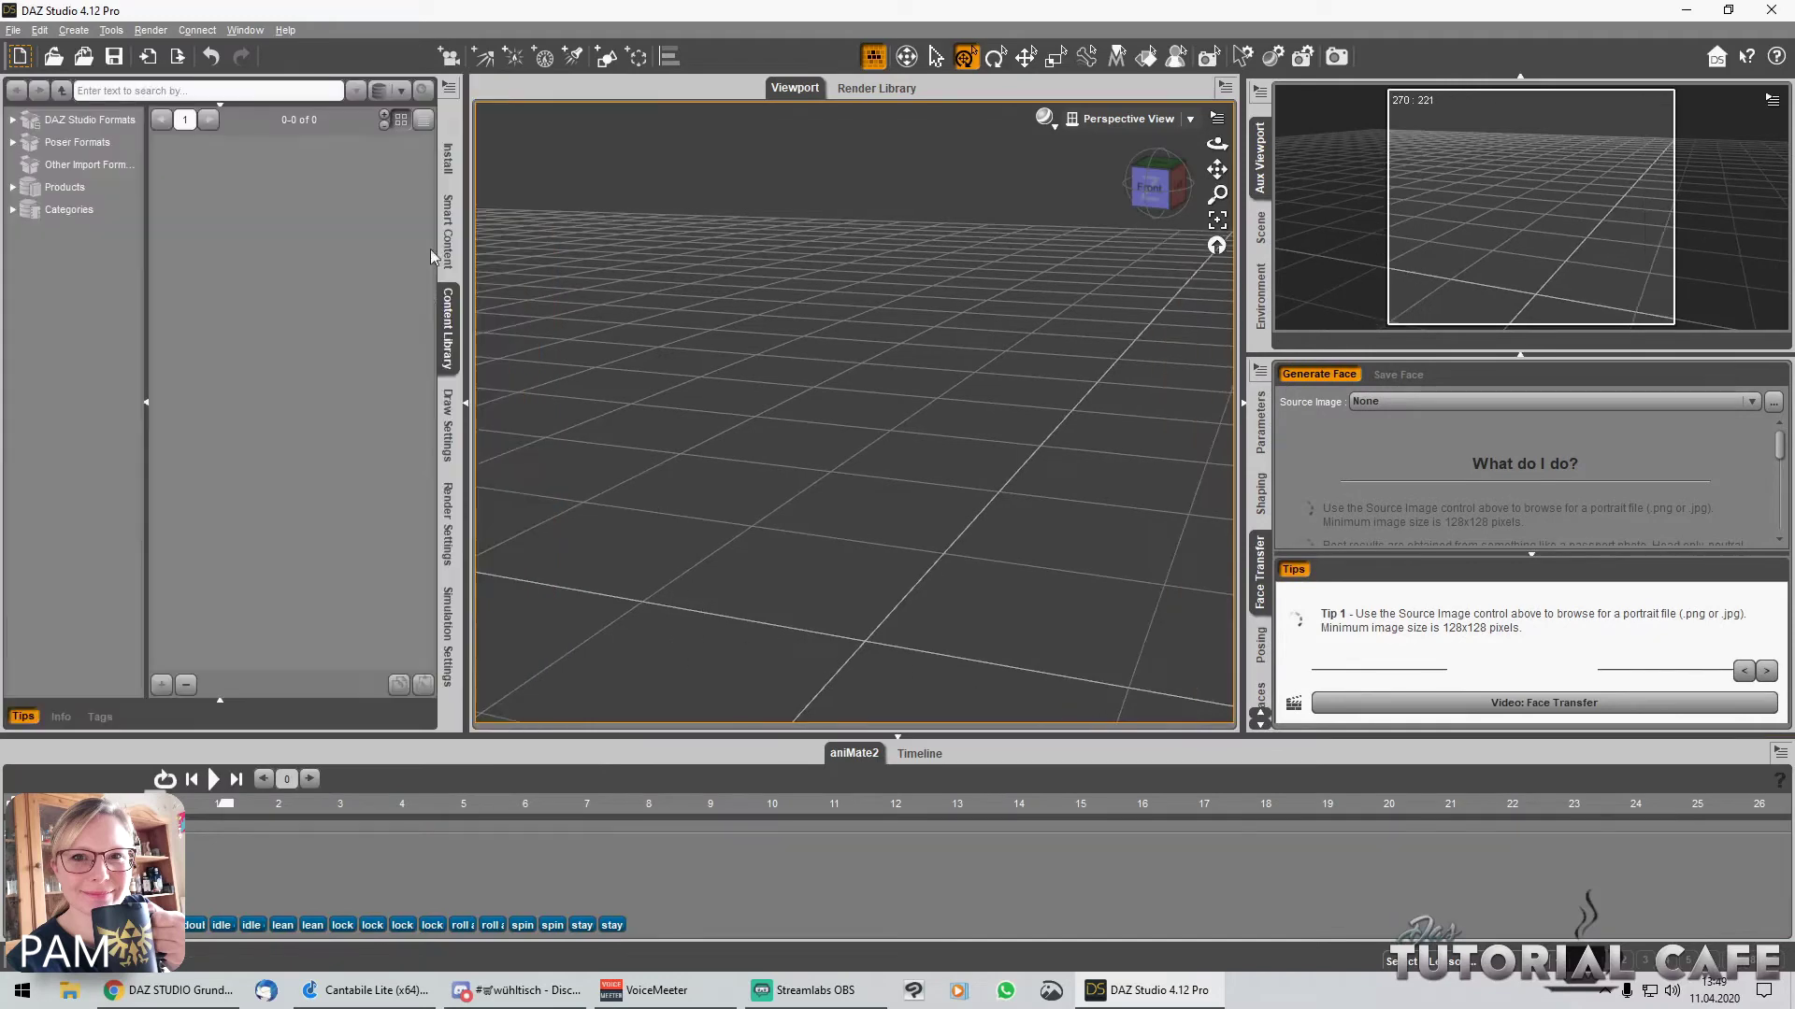
Step: Undock the Install pane into a floating window over the viewport
left_click(457, 260)
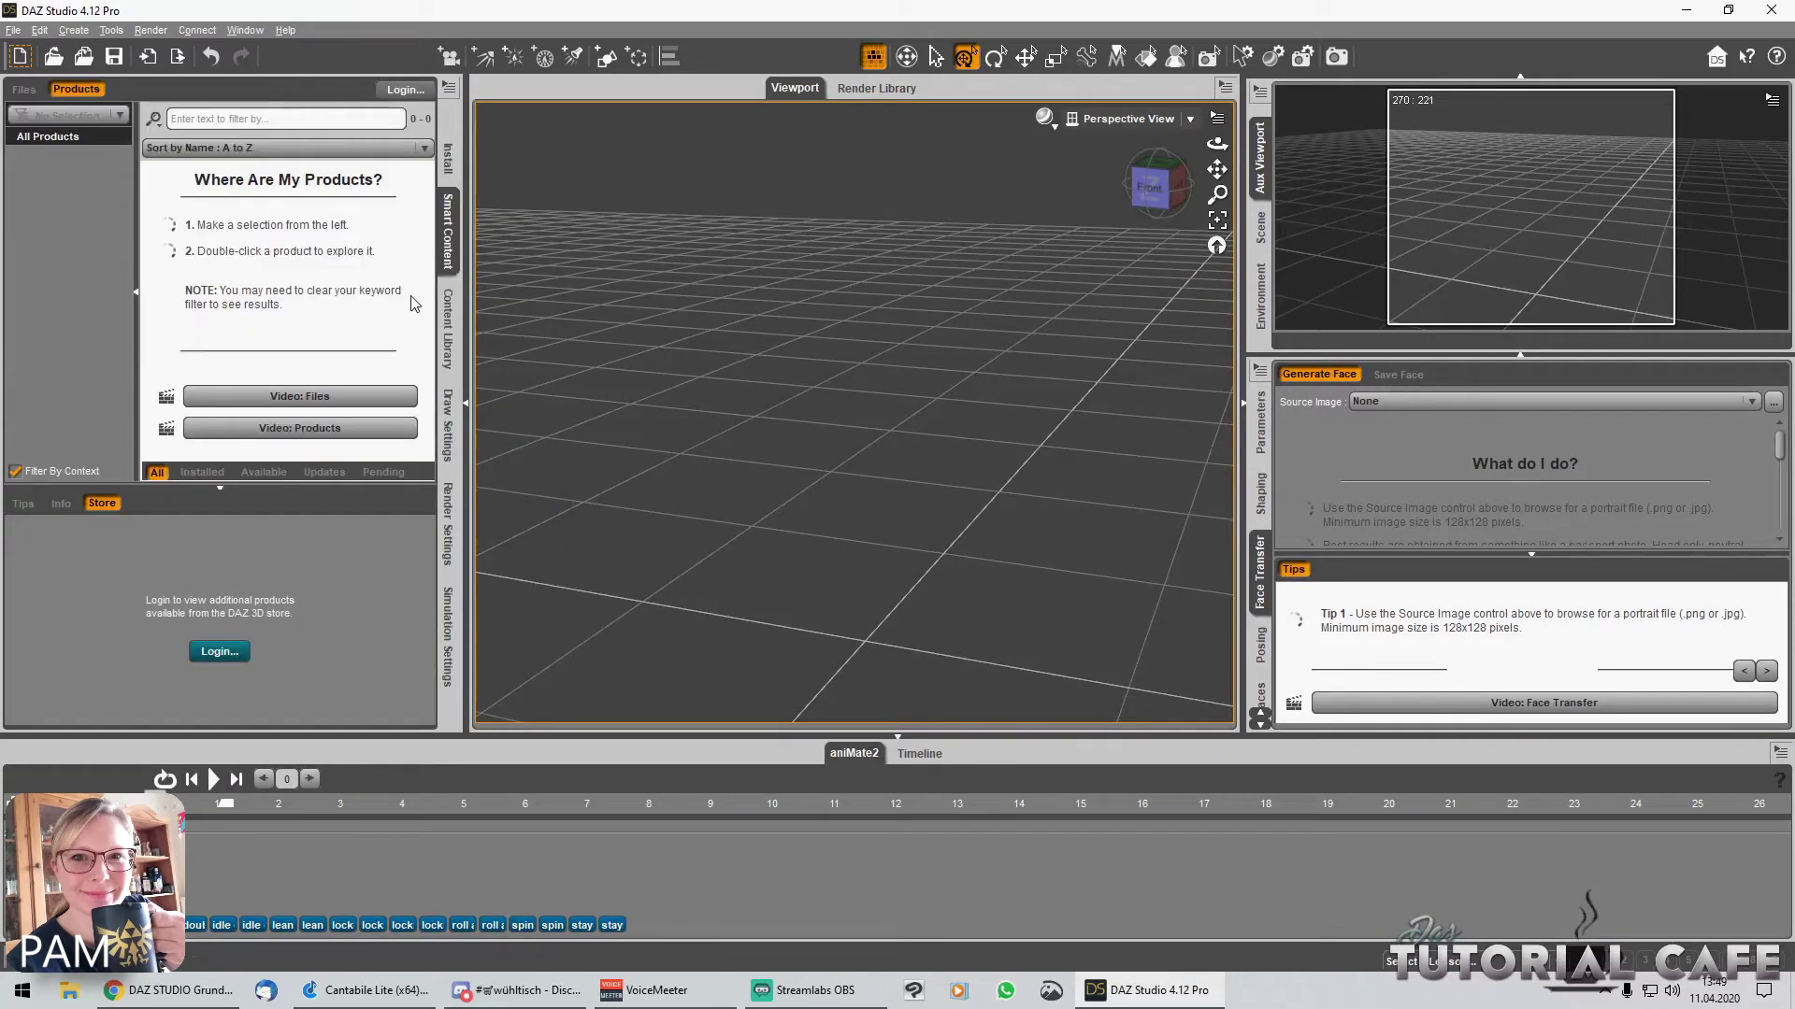
left_click(450, 164)
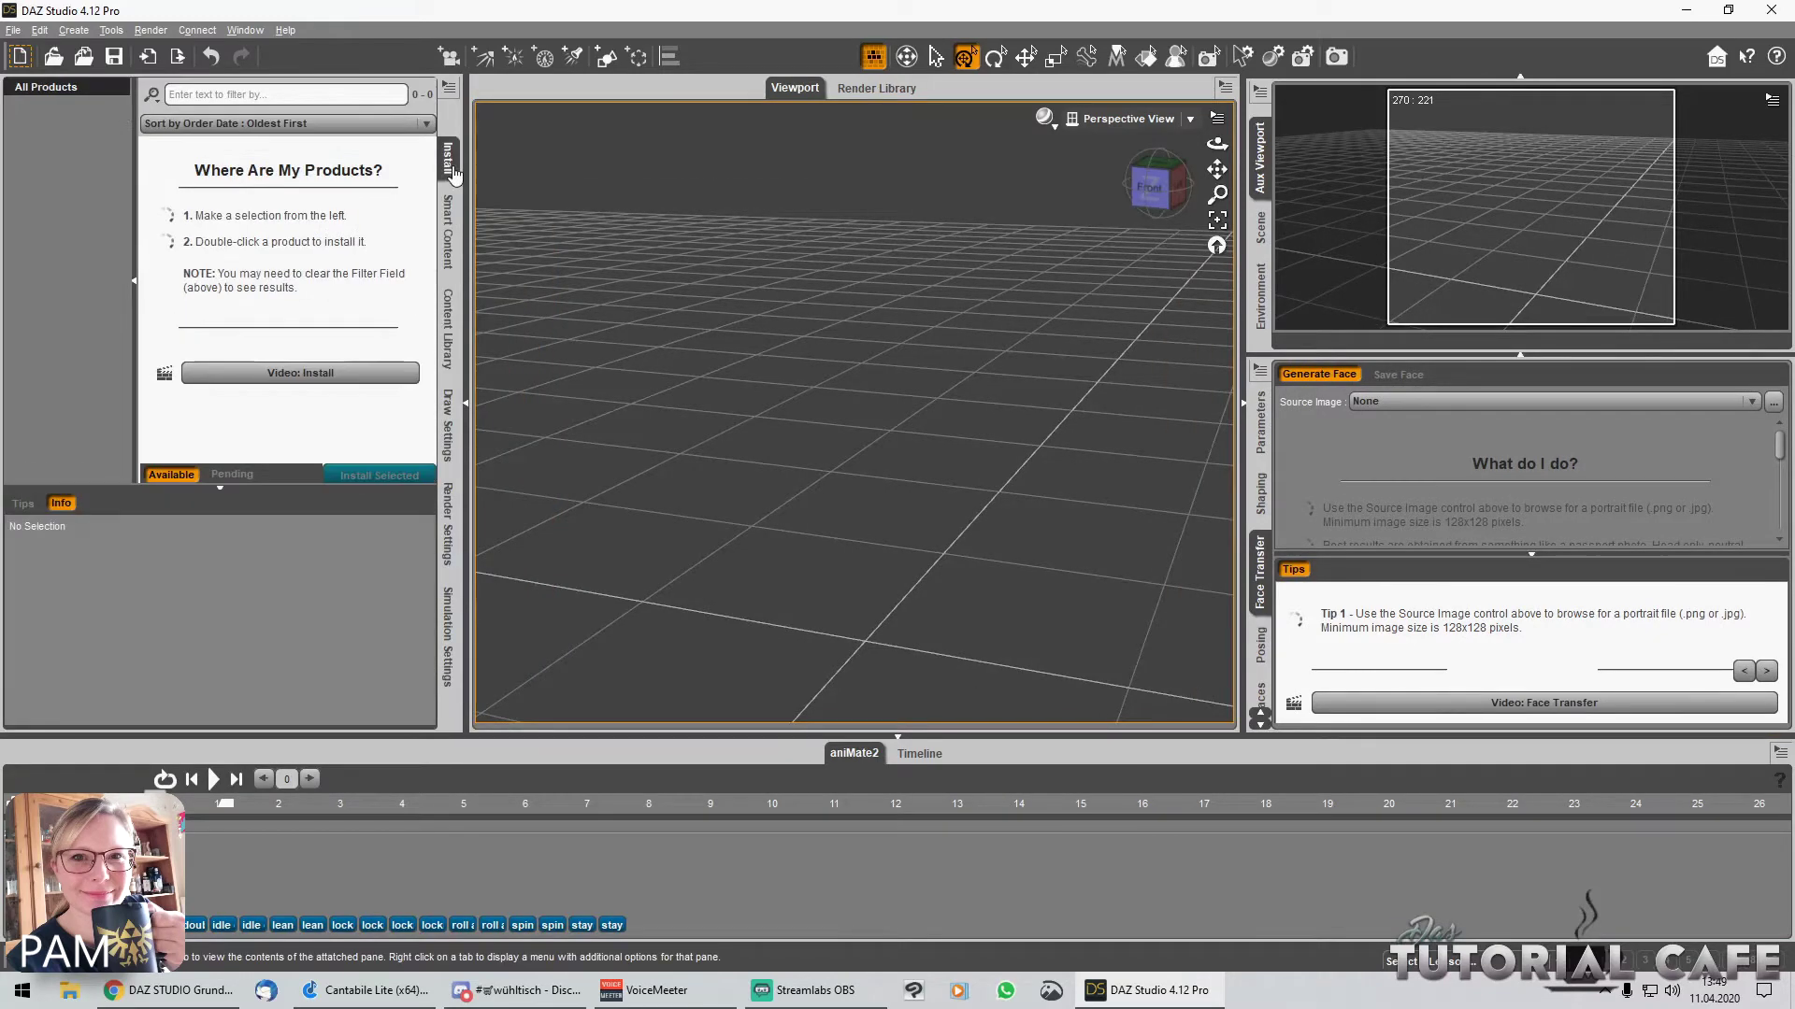
left_click_drag(451, 176, 676, 215)
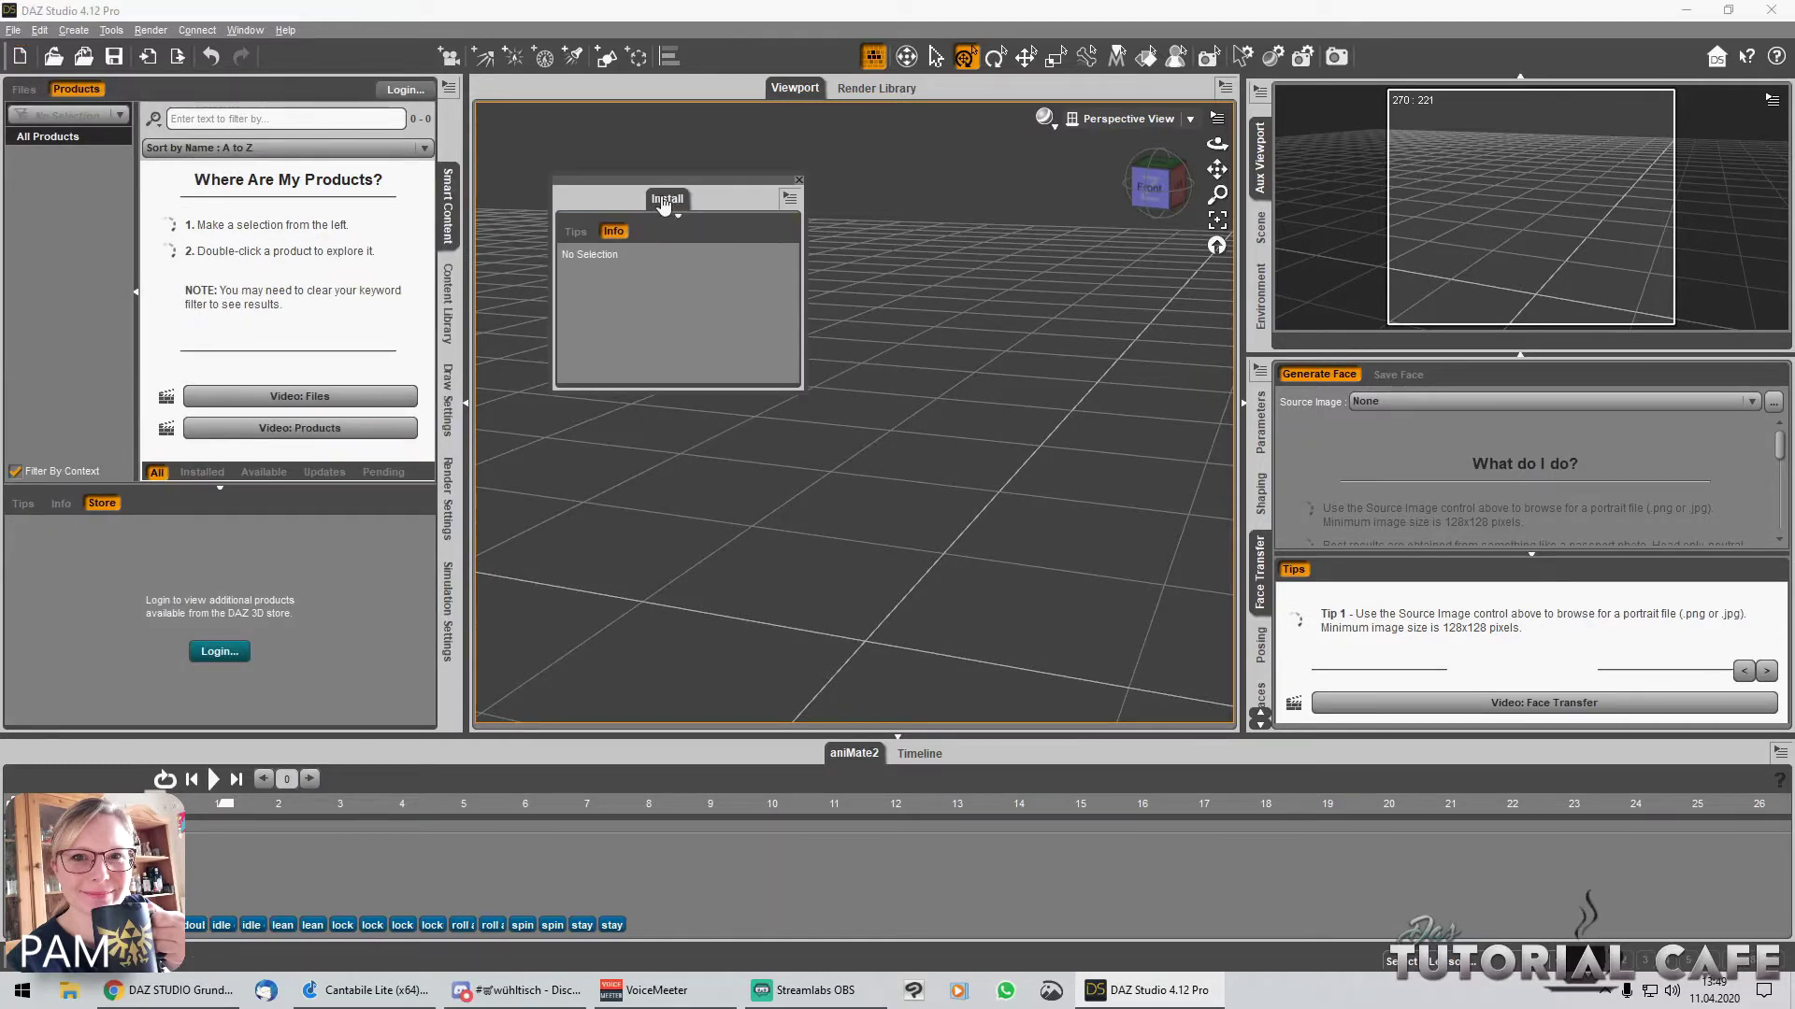
Step: Undock the Content Library pane, try it in the Aux Viewport group, and dock it in the pane group containing Face Transfer
left_click(448, 304)
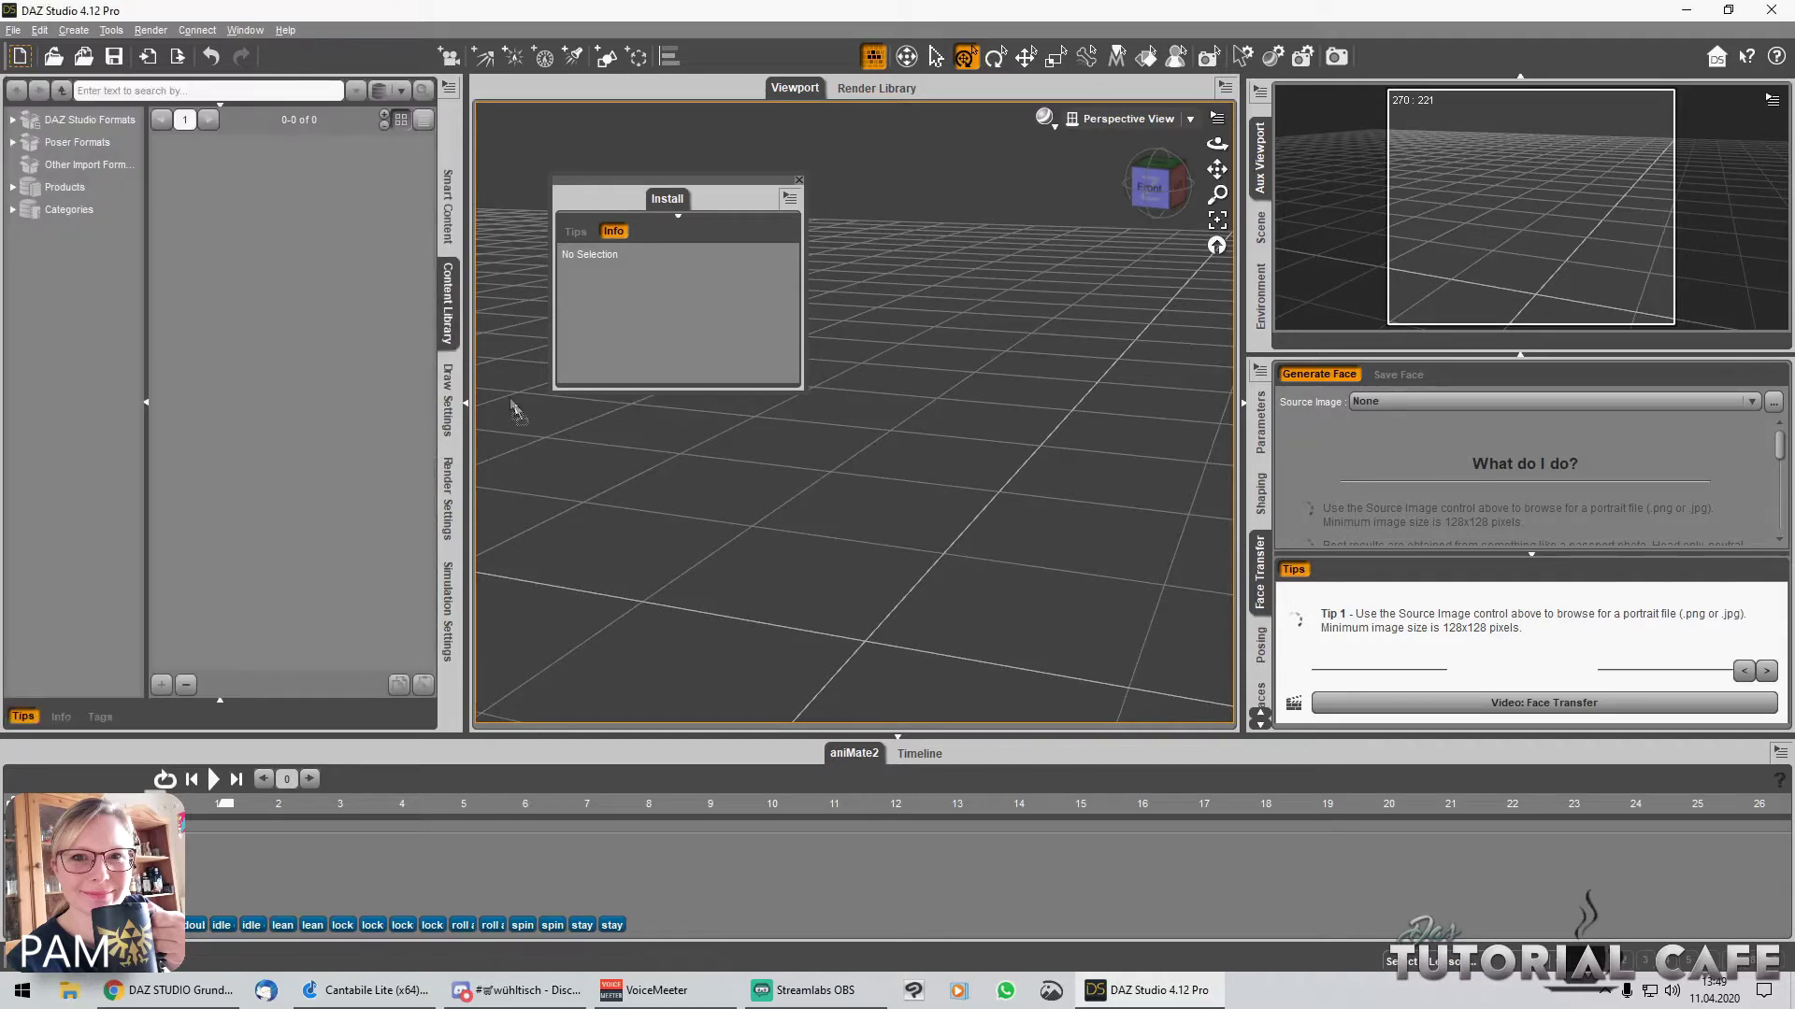
left_click_drag(947, 402, 917, 465)
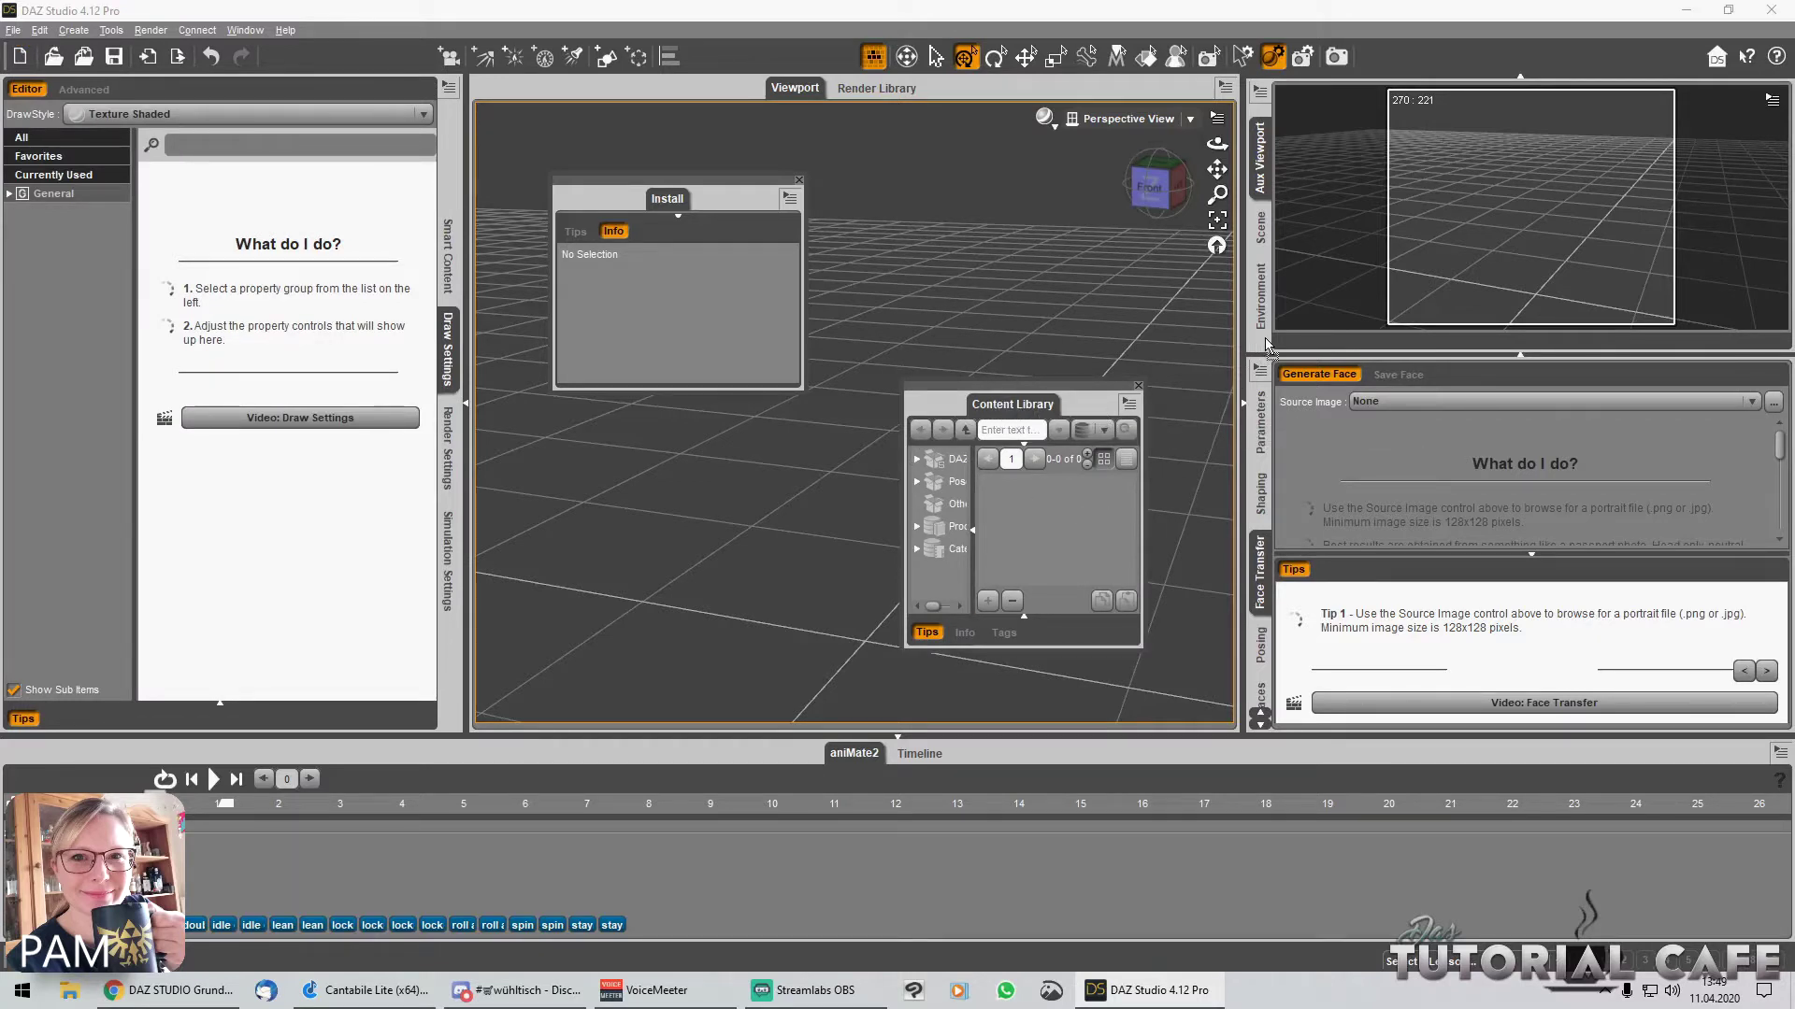
left_click_drag(1267, 344, 1268, 342)
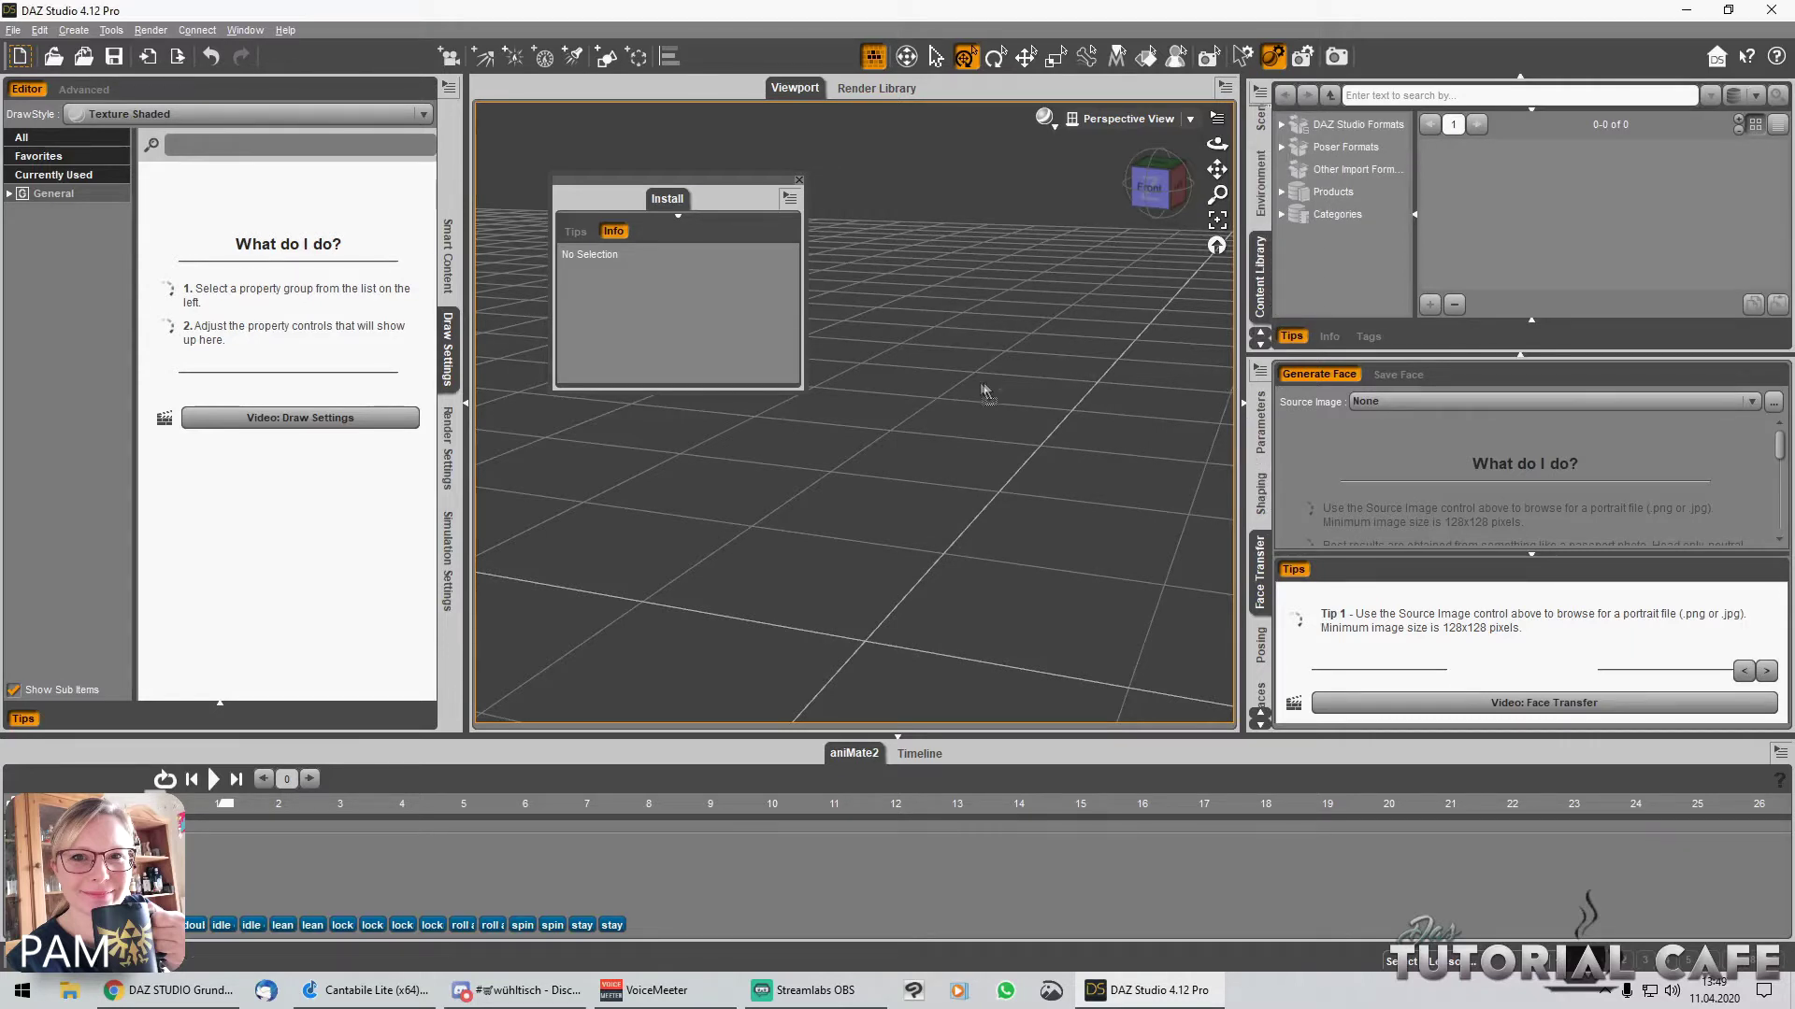
left_click_drag(1008, 391, 977, 382)
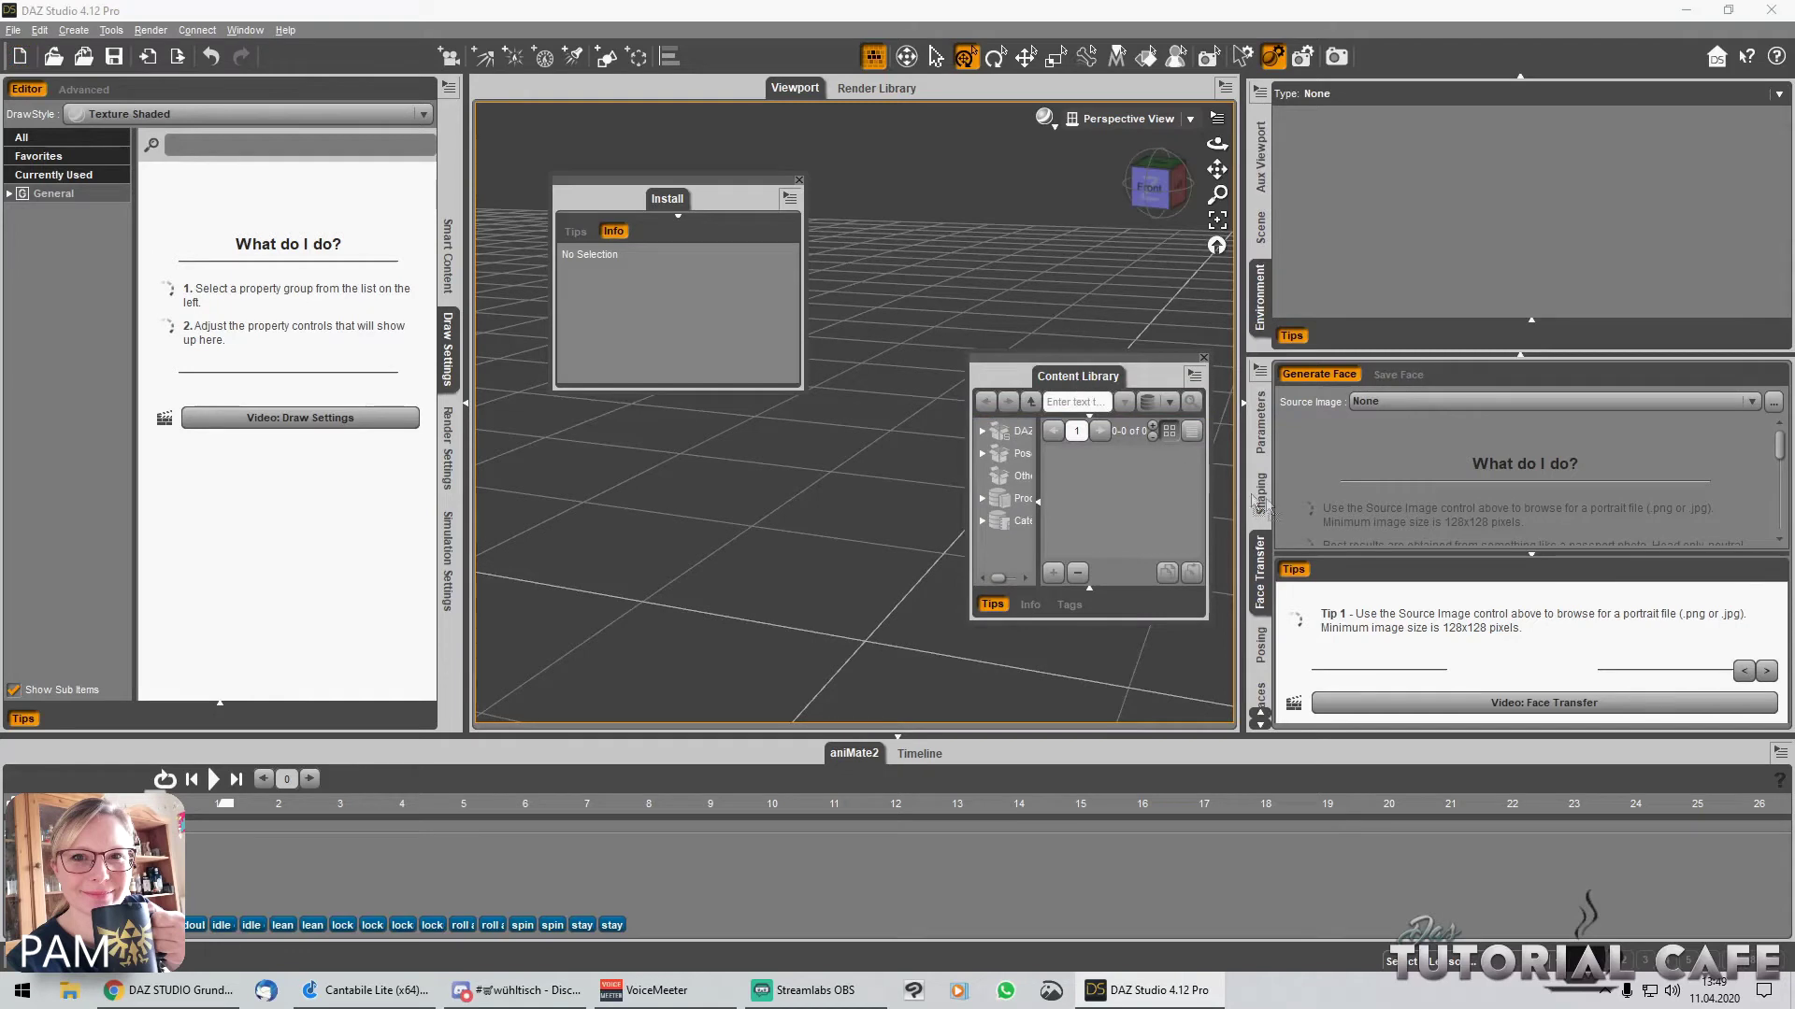
left_click_drag(1275, 522, 1273, 523)
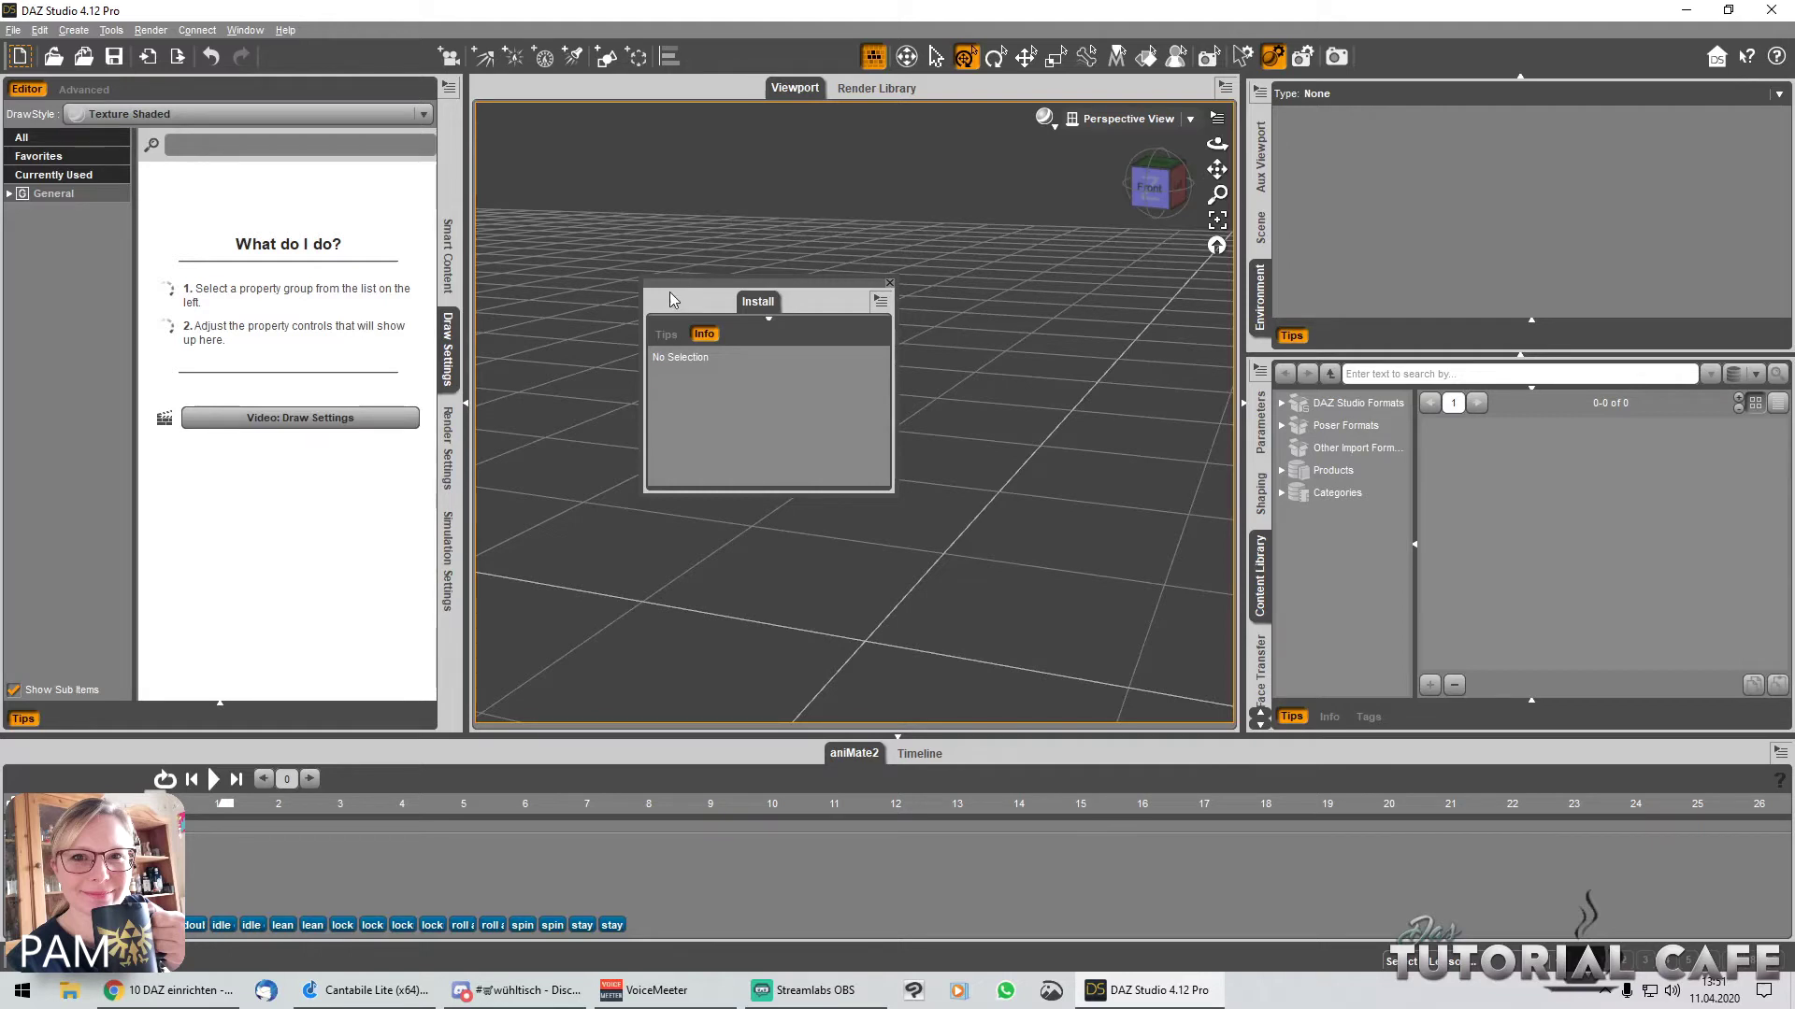
Step: Dock the floating Install pane above the Draw Settings group, enlarge it and add the Smart Content pane to its group
left_click_drag(673, 285, 220, 88)
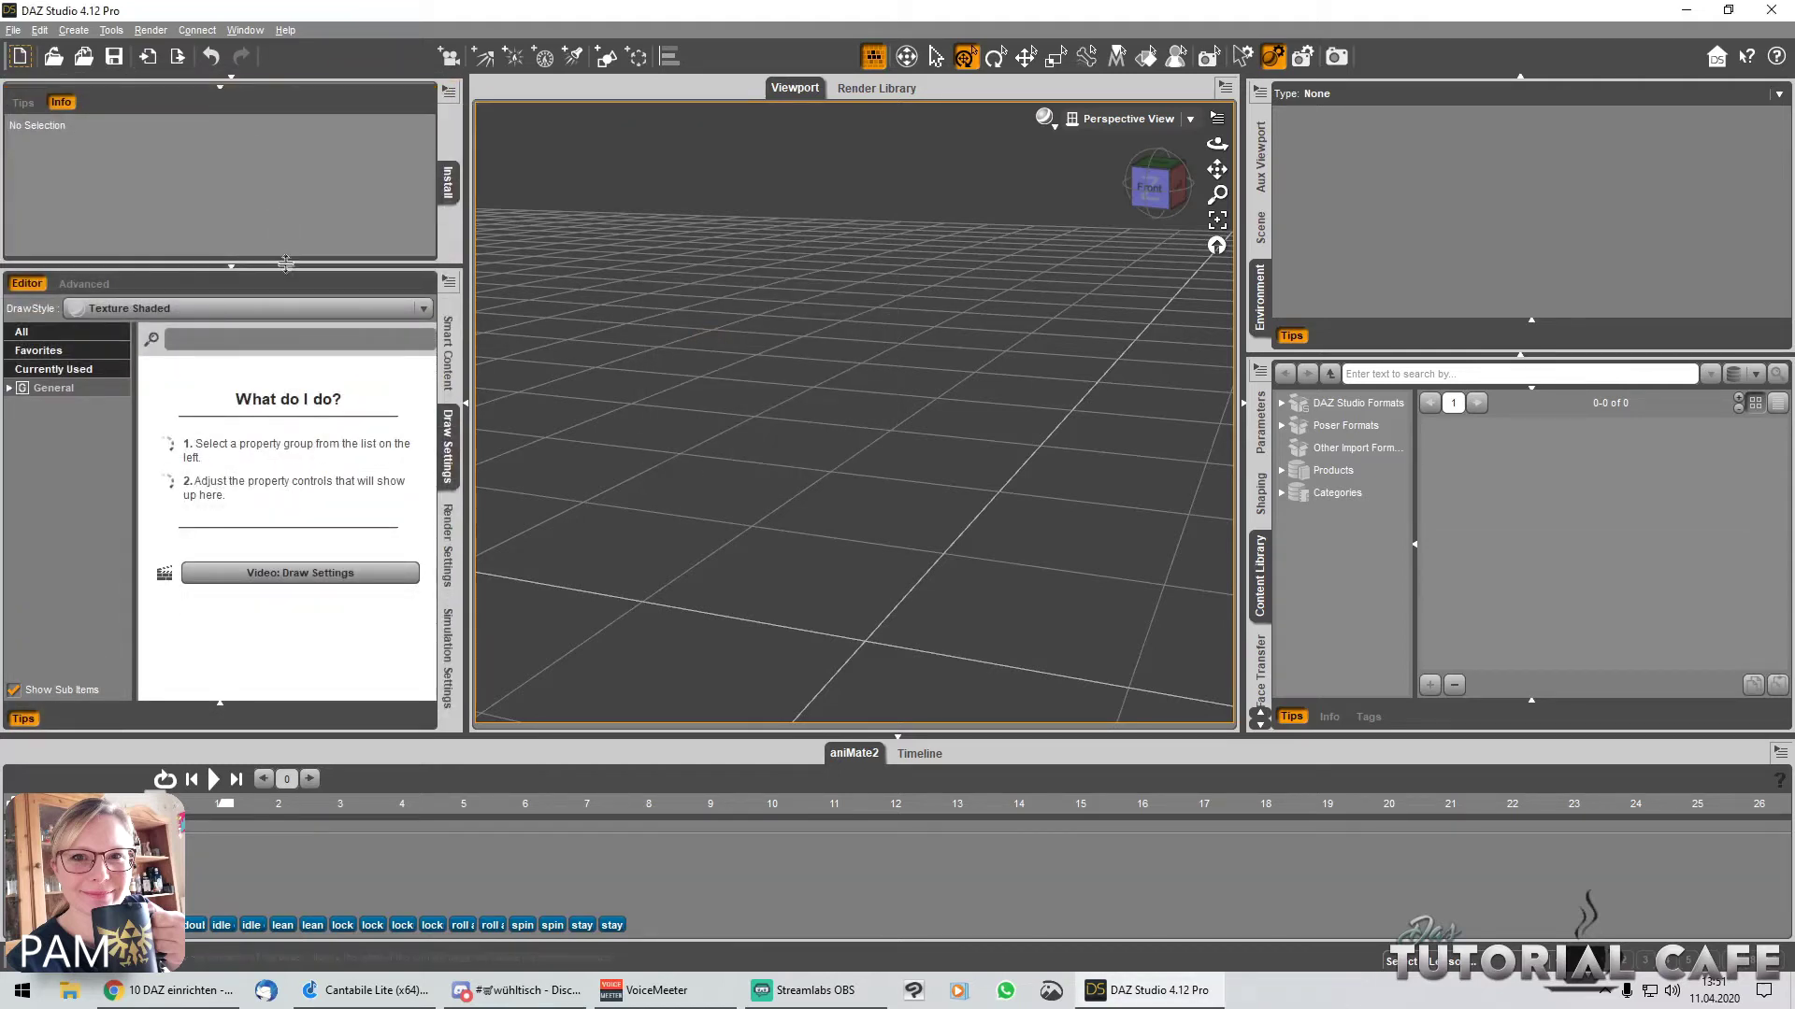
left_click_drag(288, 264, 287, 405)
left_click(449, 358)
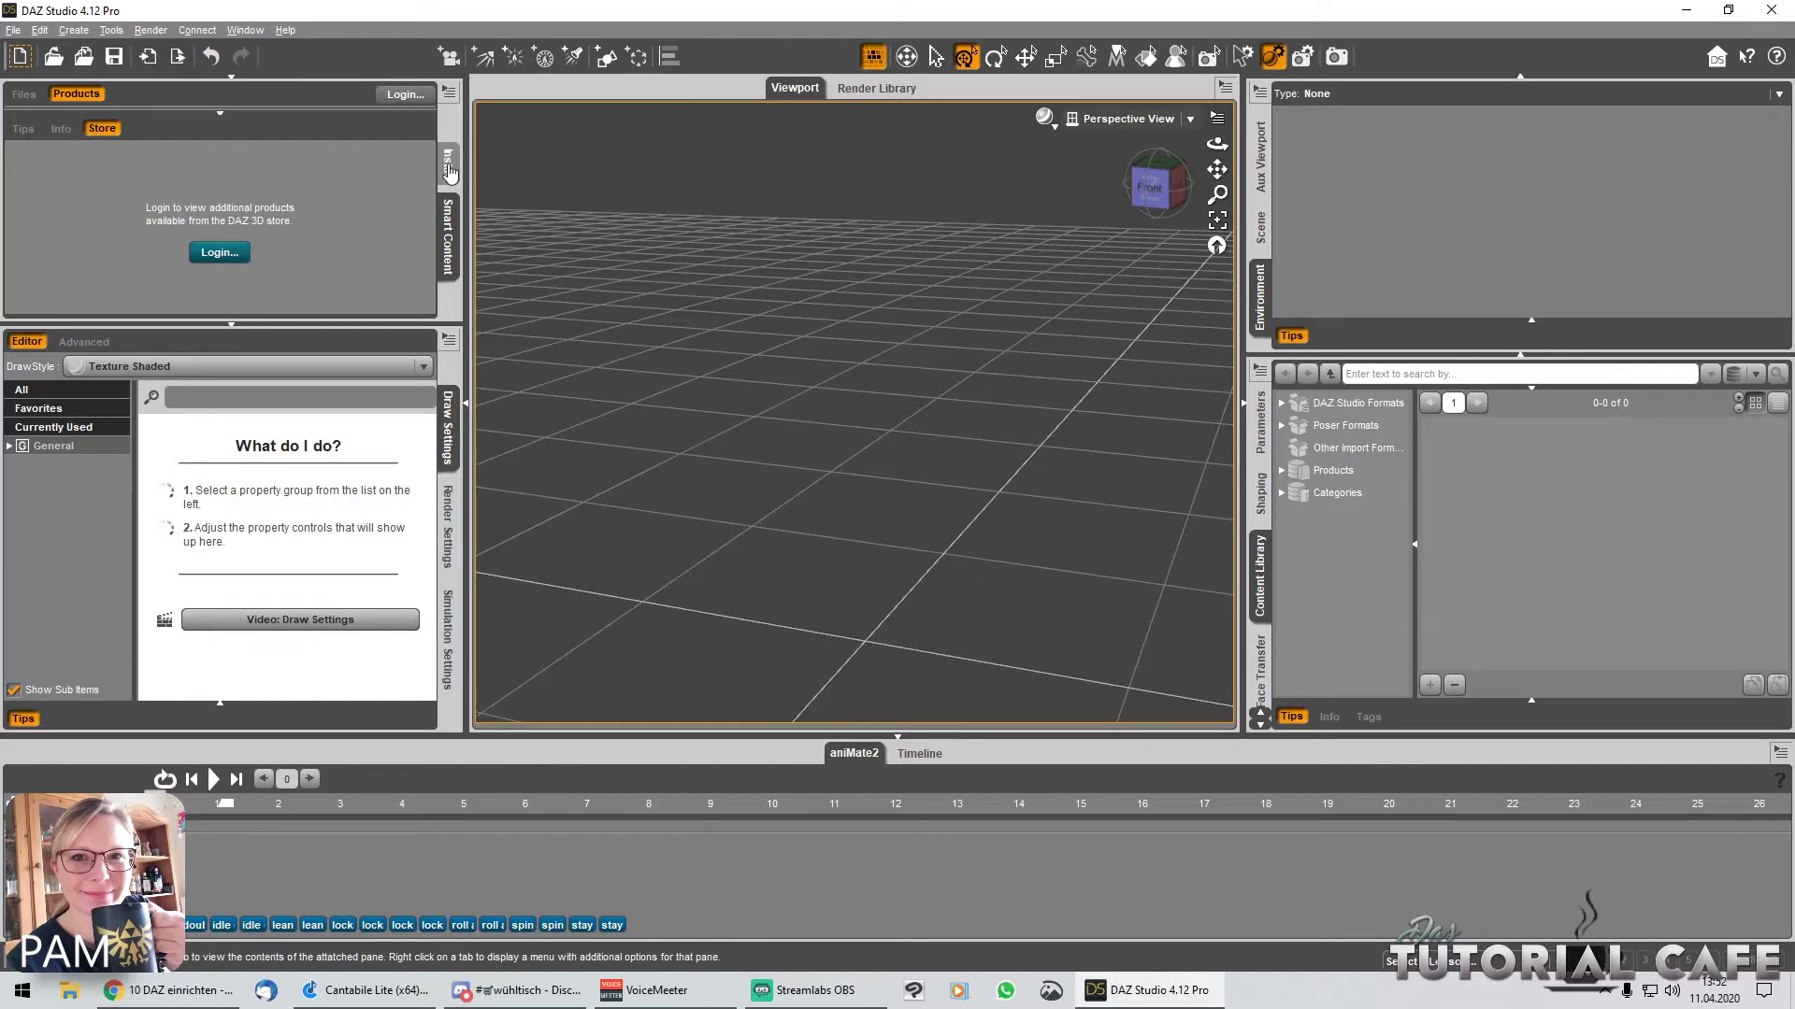
Step: Switch between the grouped Install and Smart Content panes, and show the Render Settings and Scene panes
left_click(448, 166)
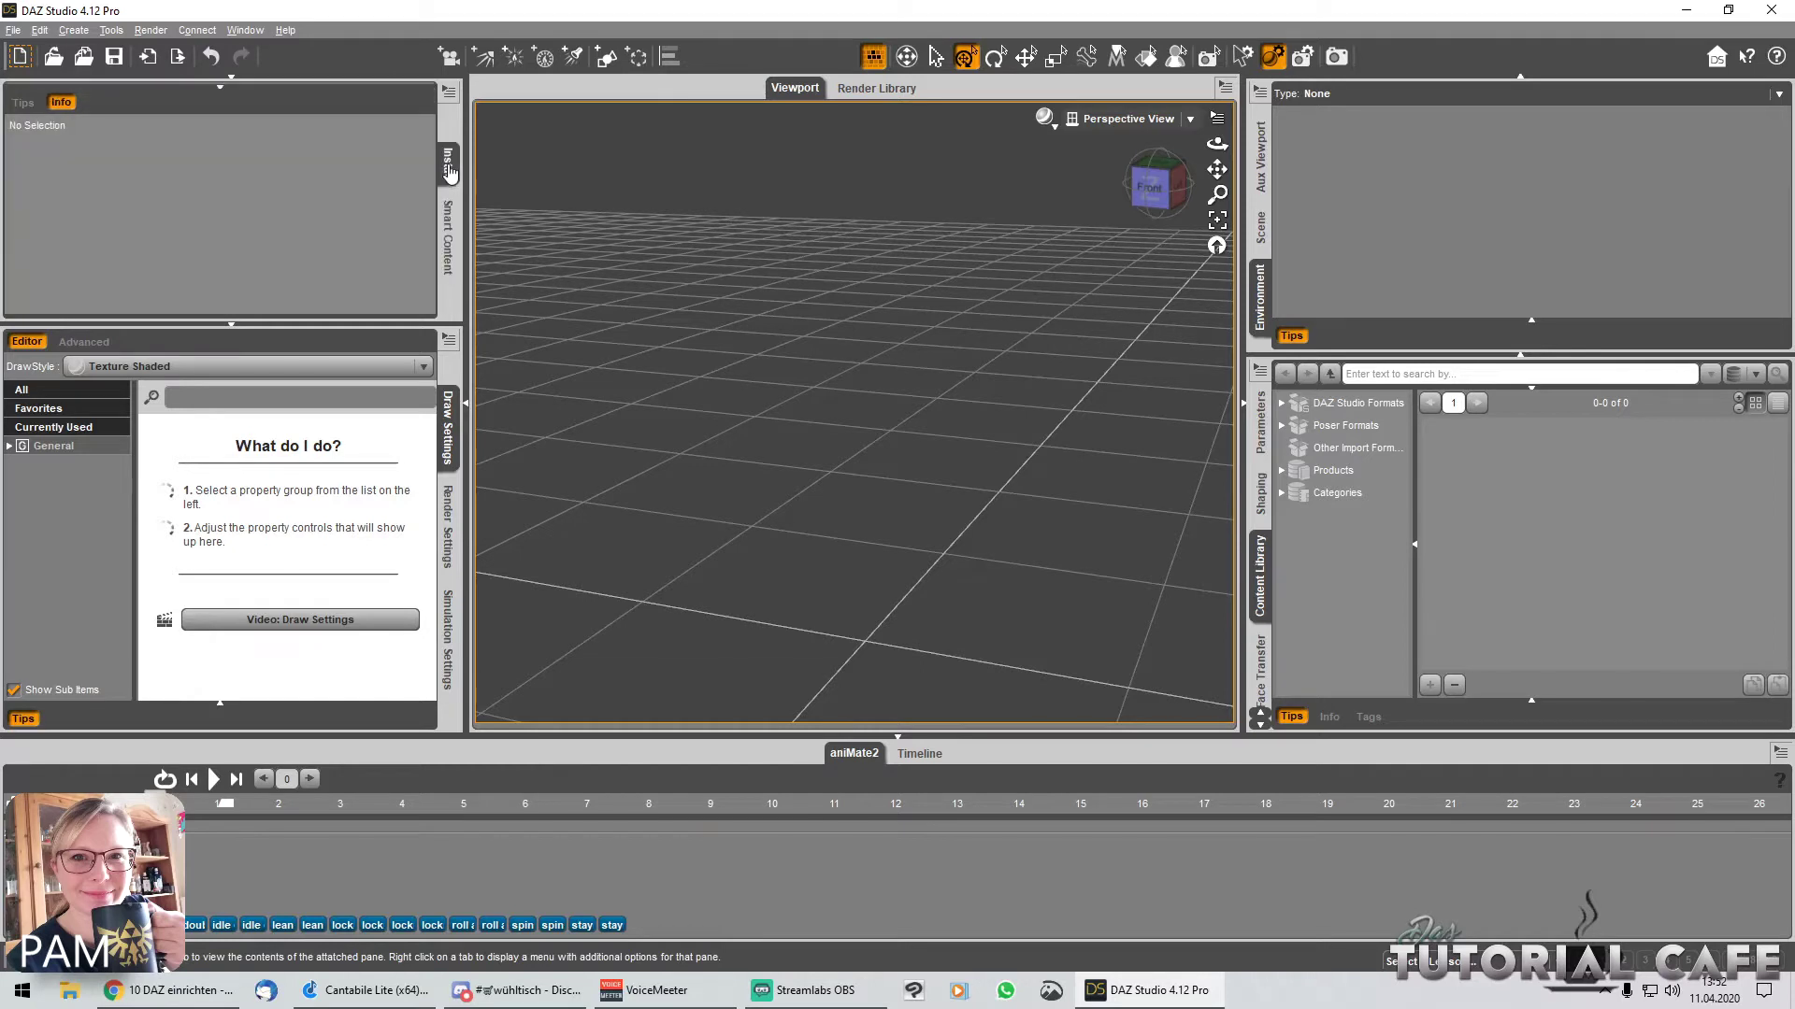
left_click(448, 234)
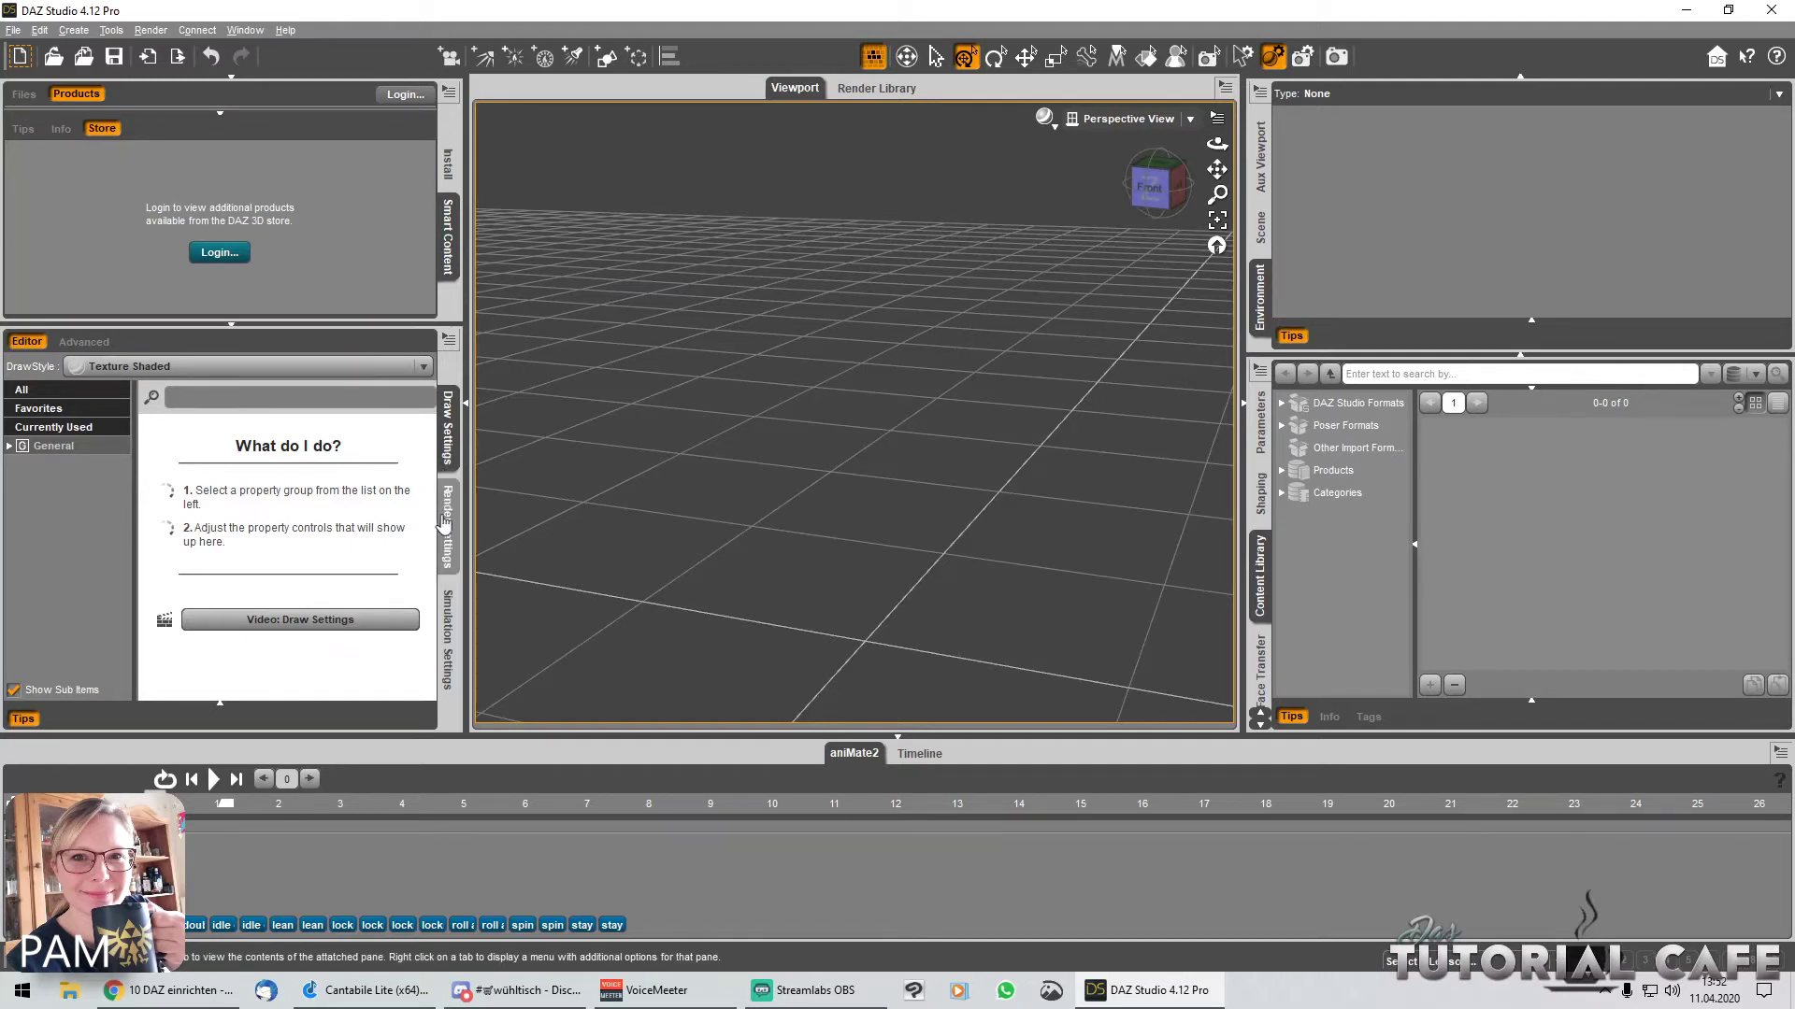
left_click(446, 523)
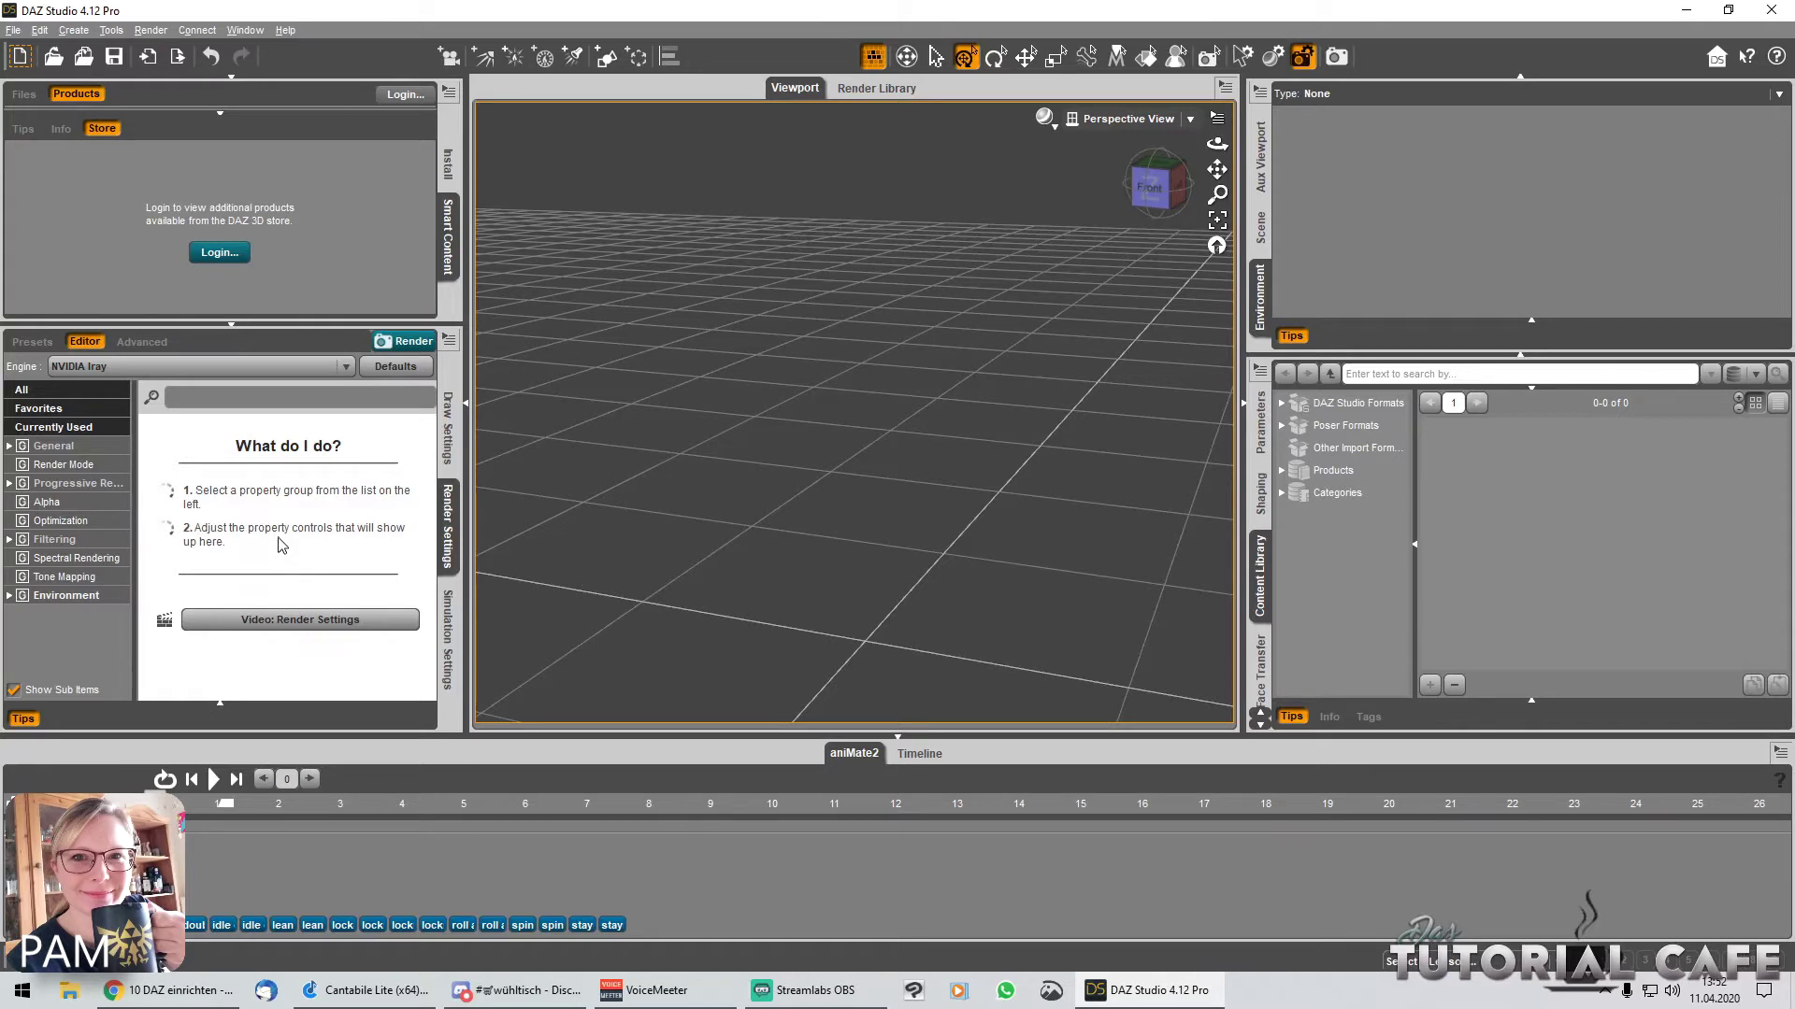
left_click(1268, 241)
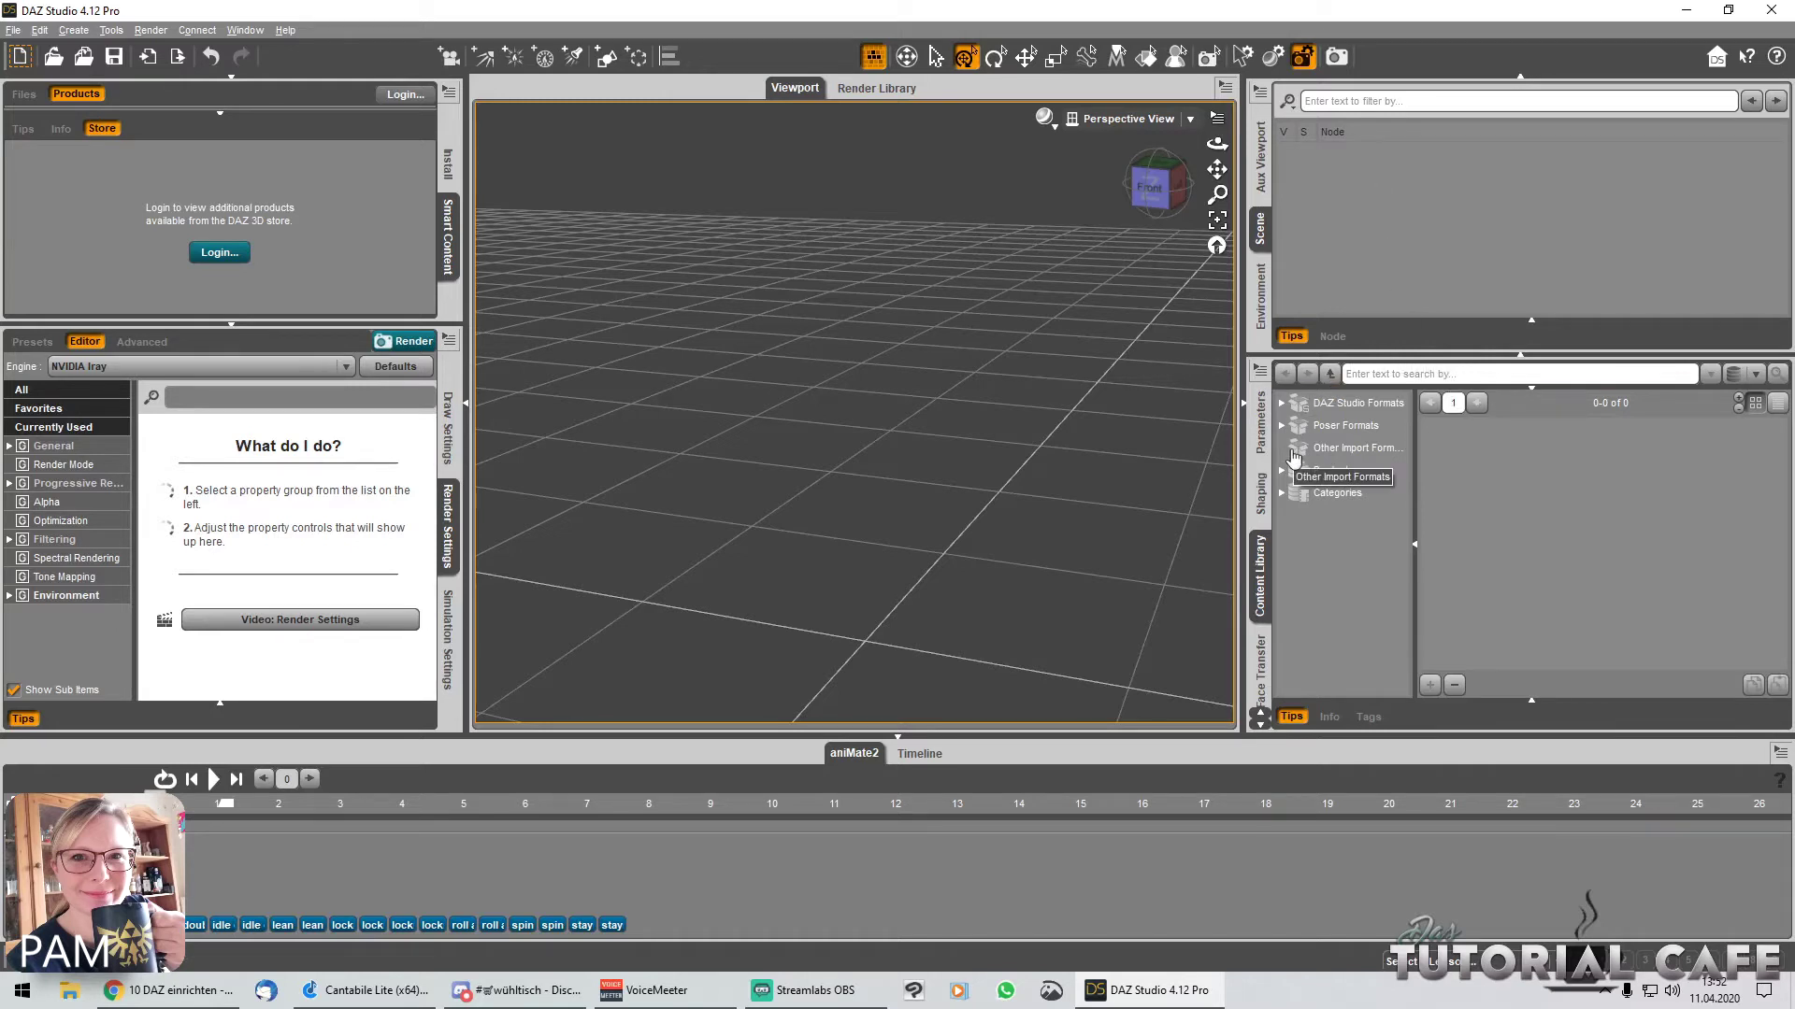
Step: View the Parameters pane, return to the Content Library, and browse DAZ Studio Formats down to the Genesis folder under People
left_click(1267, 437)
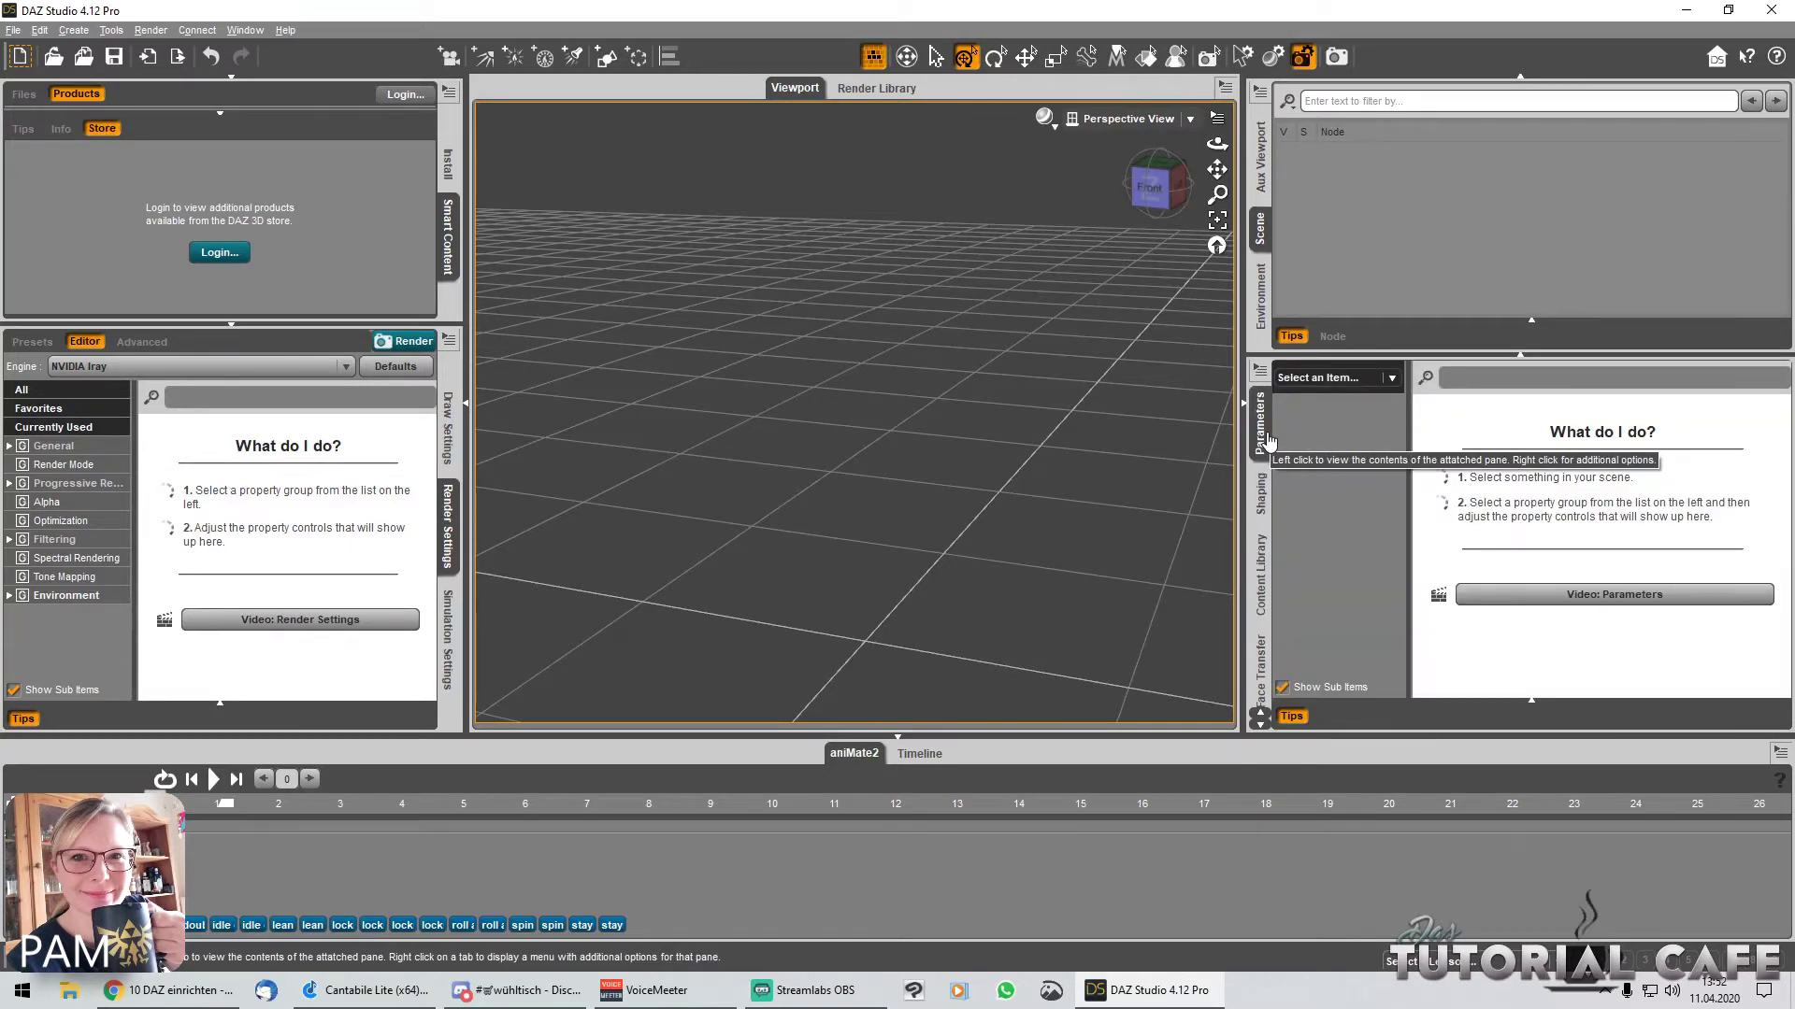
left_click(1258, 563)
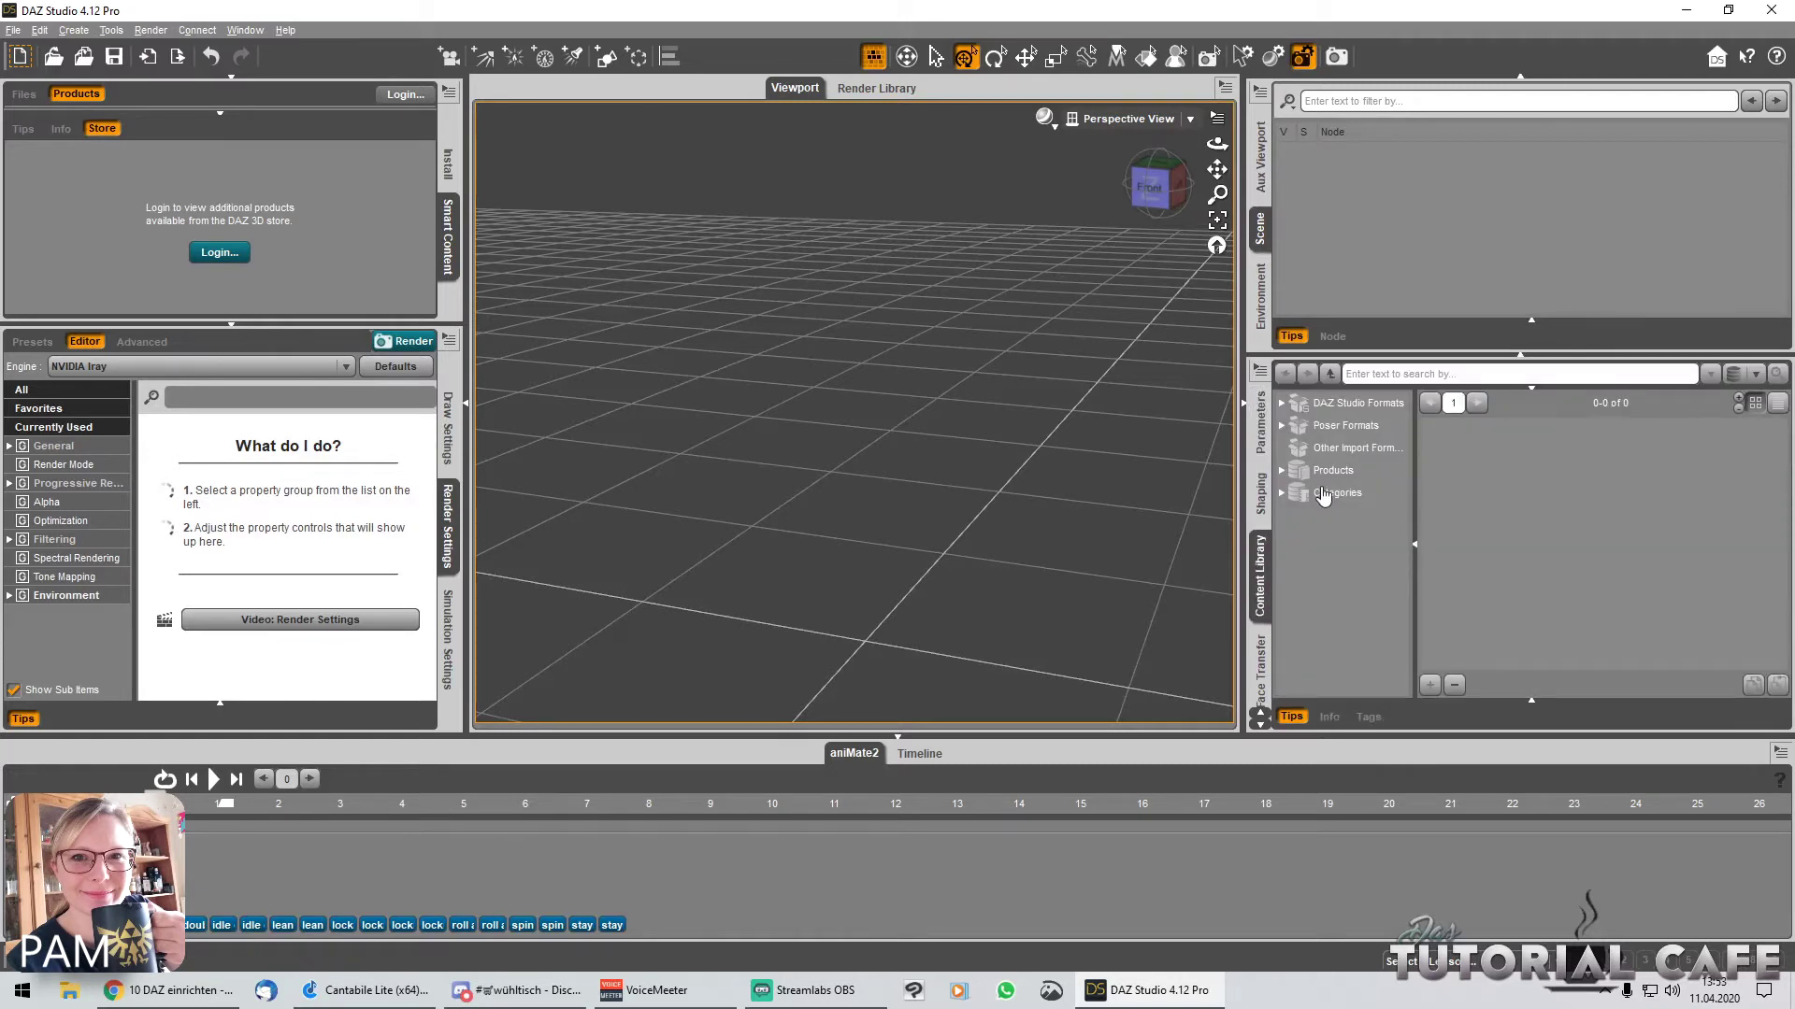
left_click(1282, 405)
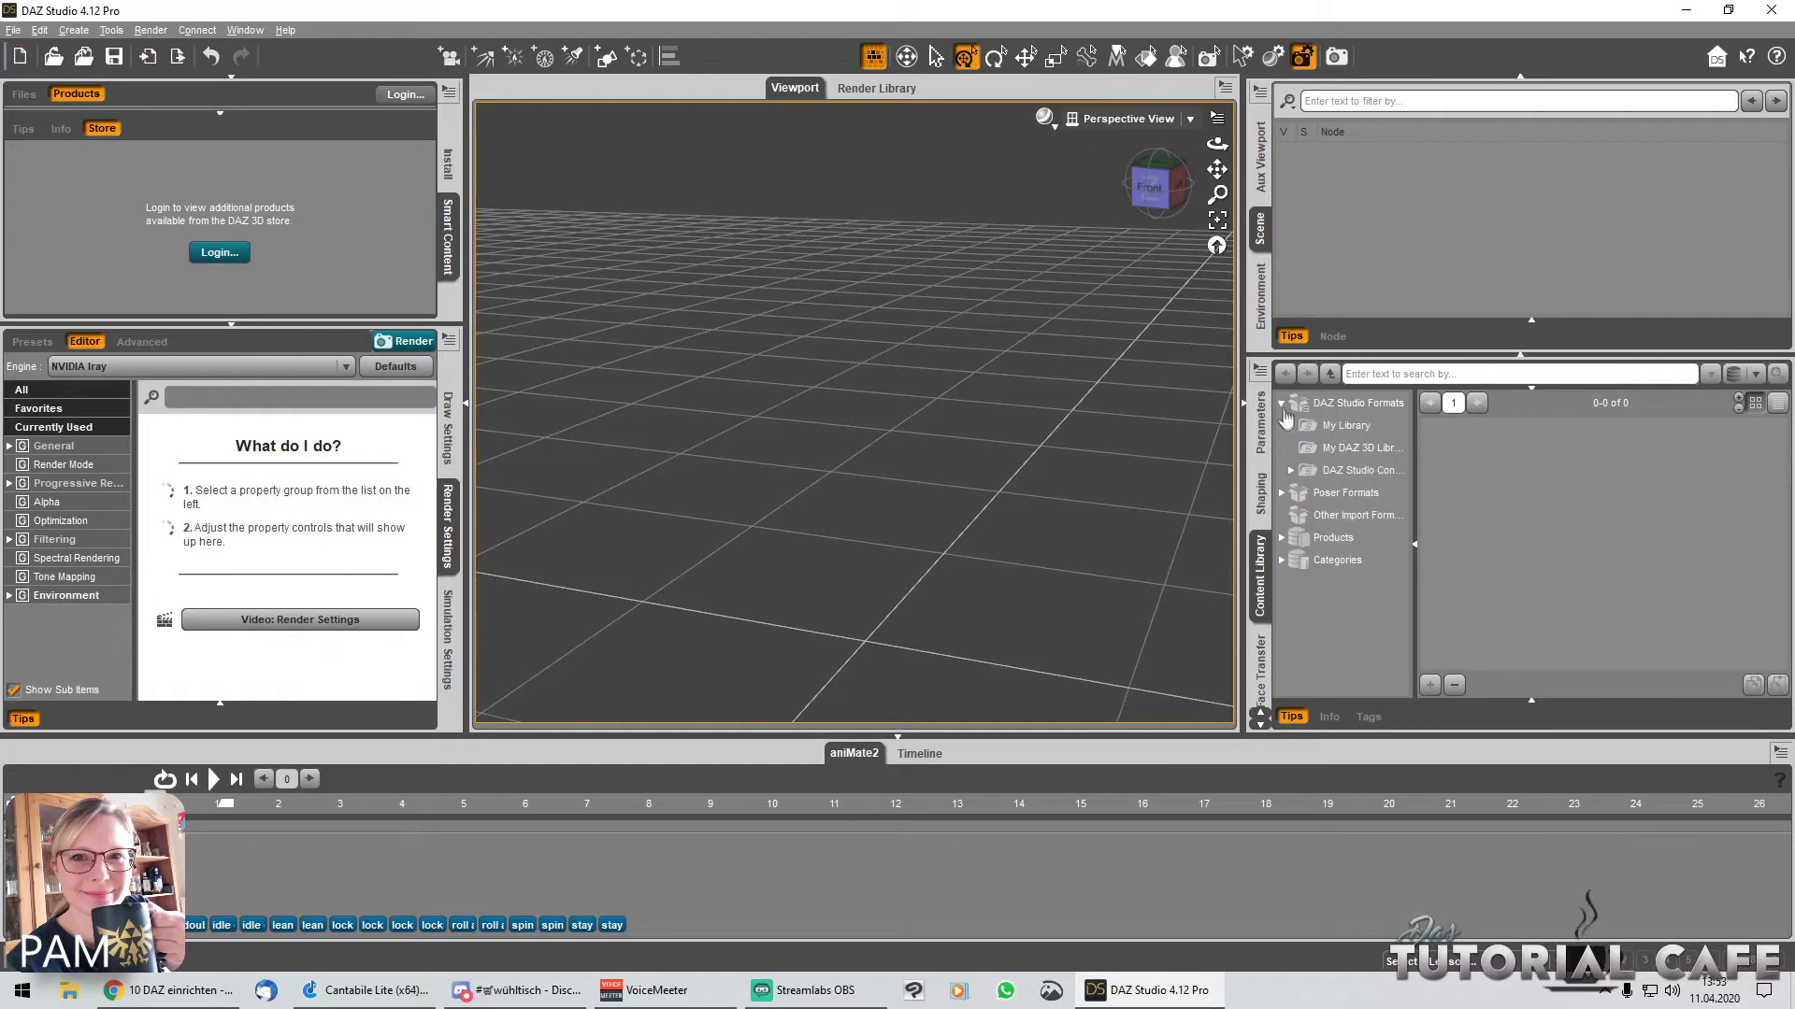
double_click(1347, 470)
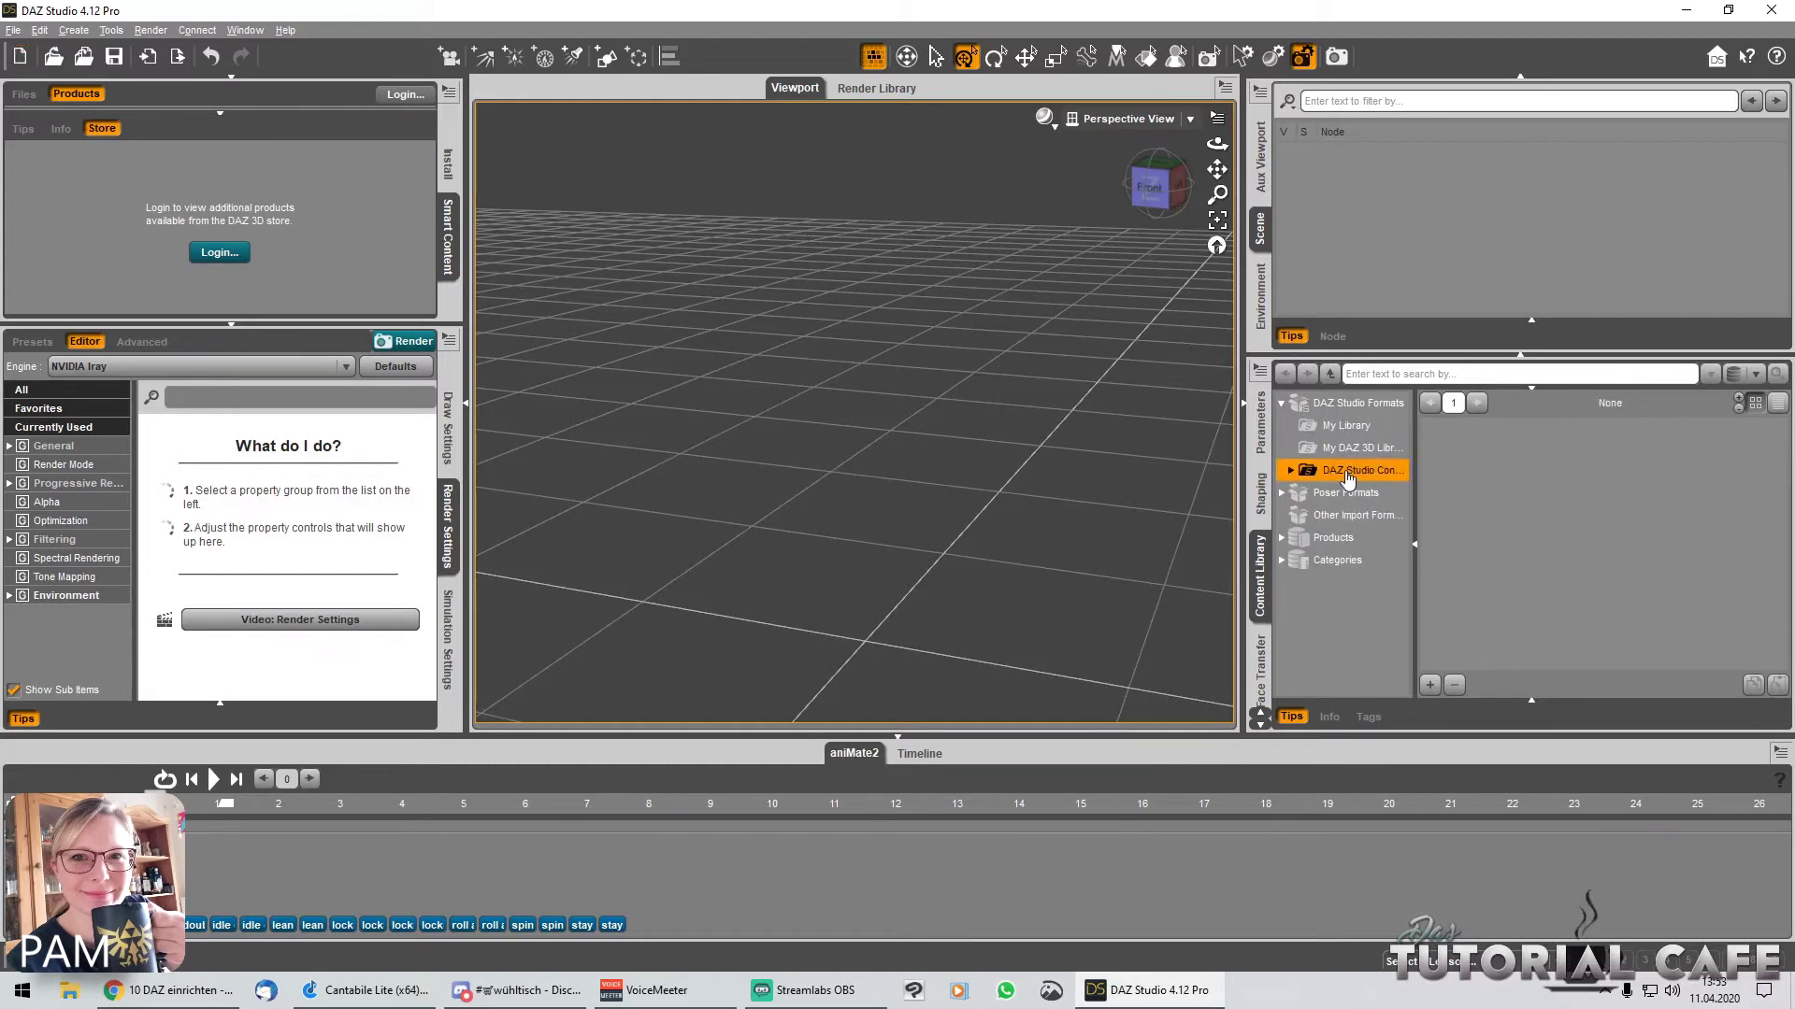
double_click(1346, 650)
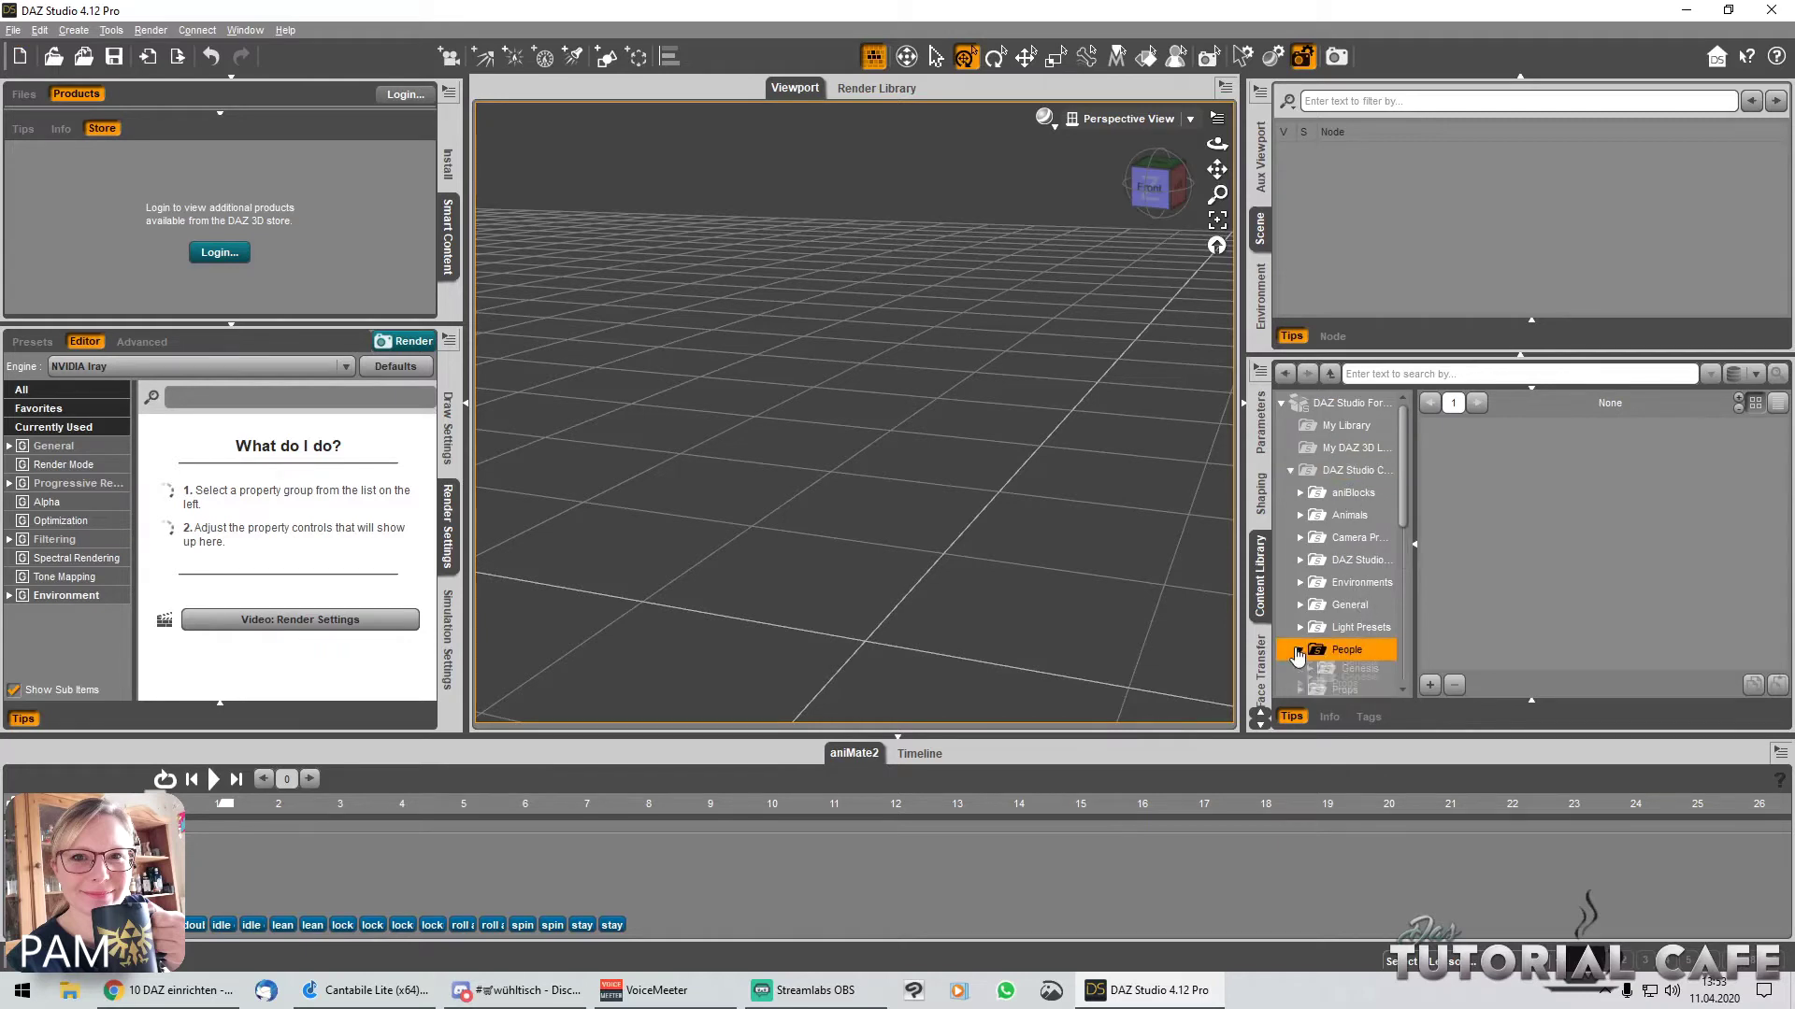
scroll(1366, 523, "down", 3)
left_click(1361, 479)
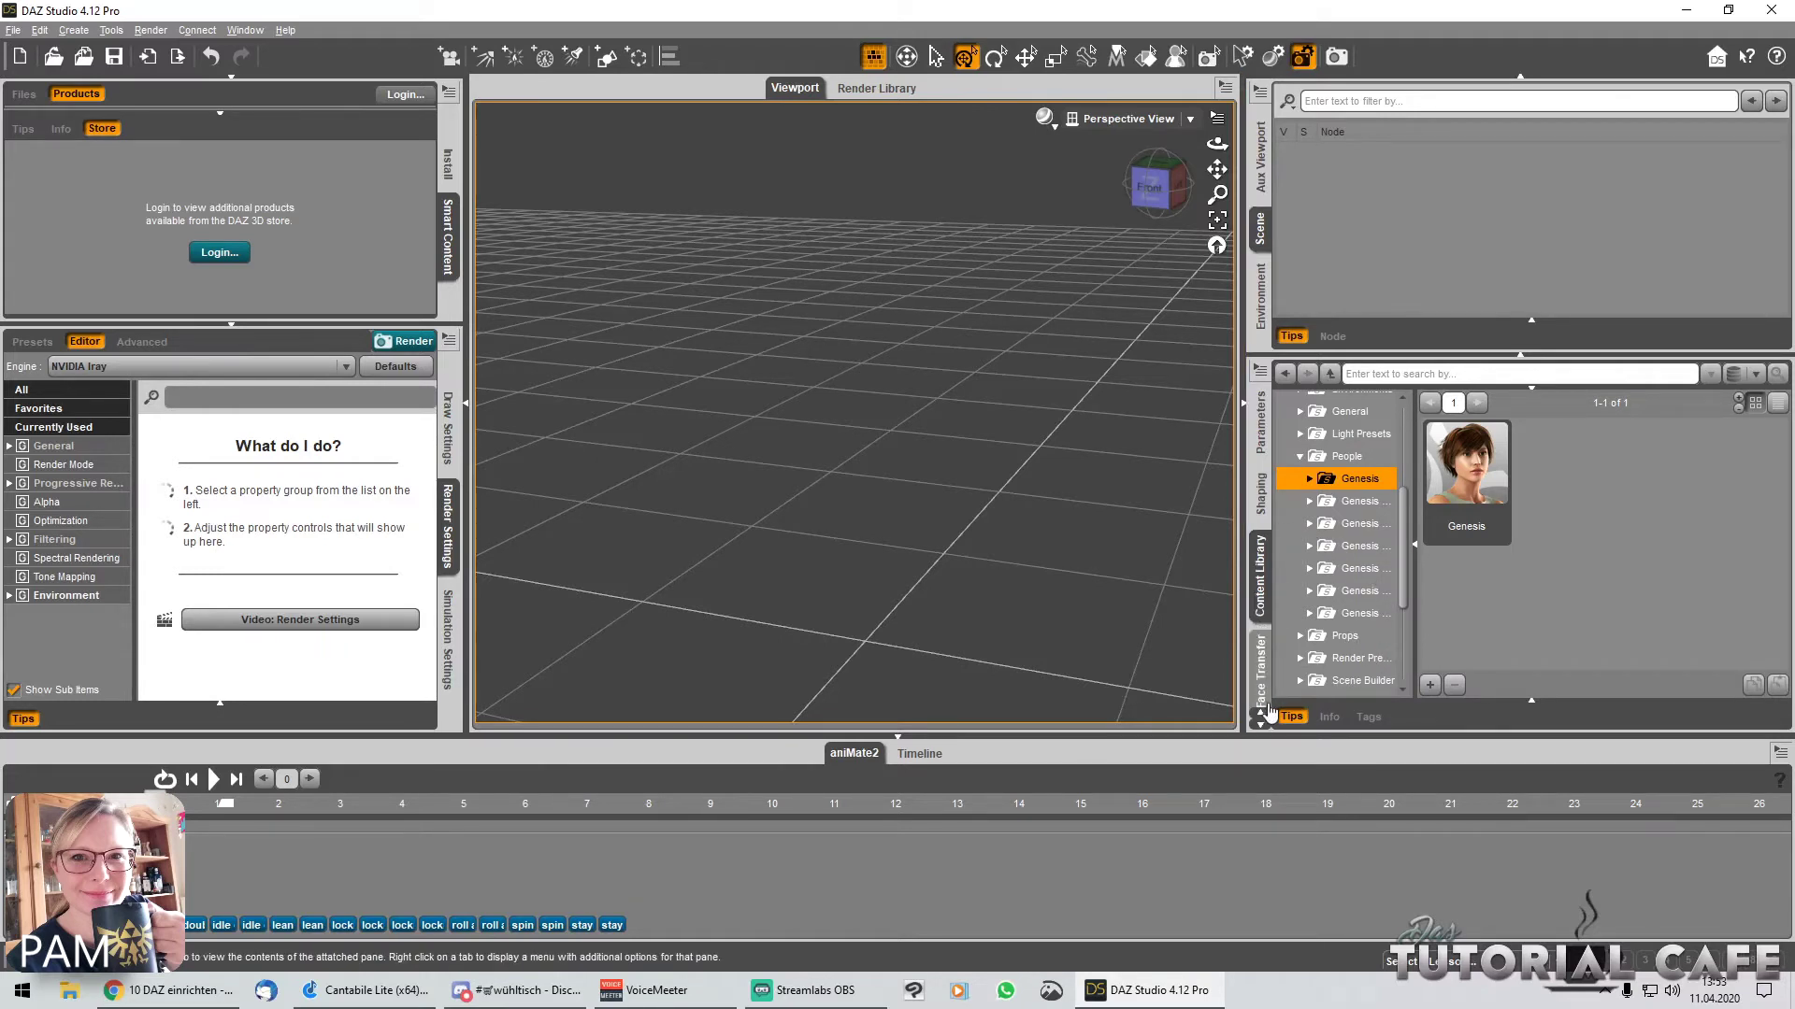
Step: Collapse the aniMate2 and Timeline area and adjust the divider so the Scene pane is taller than the Content Library
left_click(898, 738)
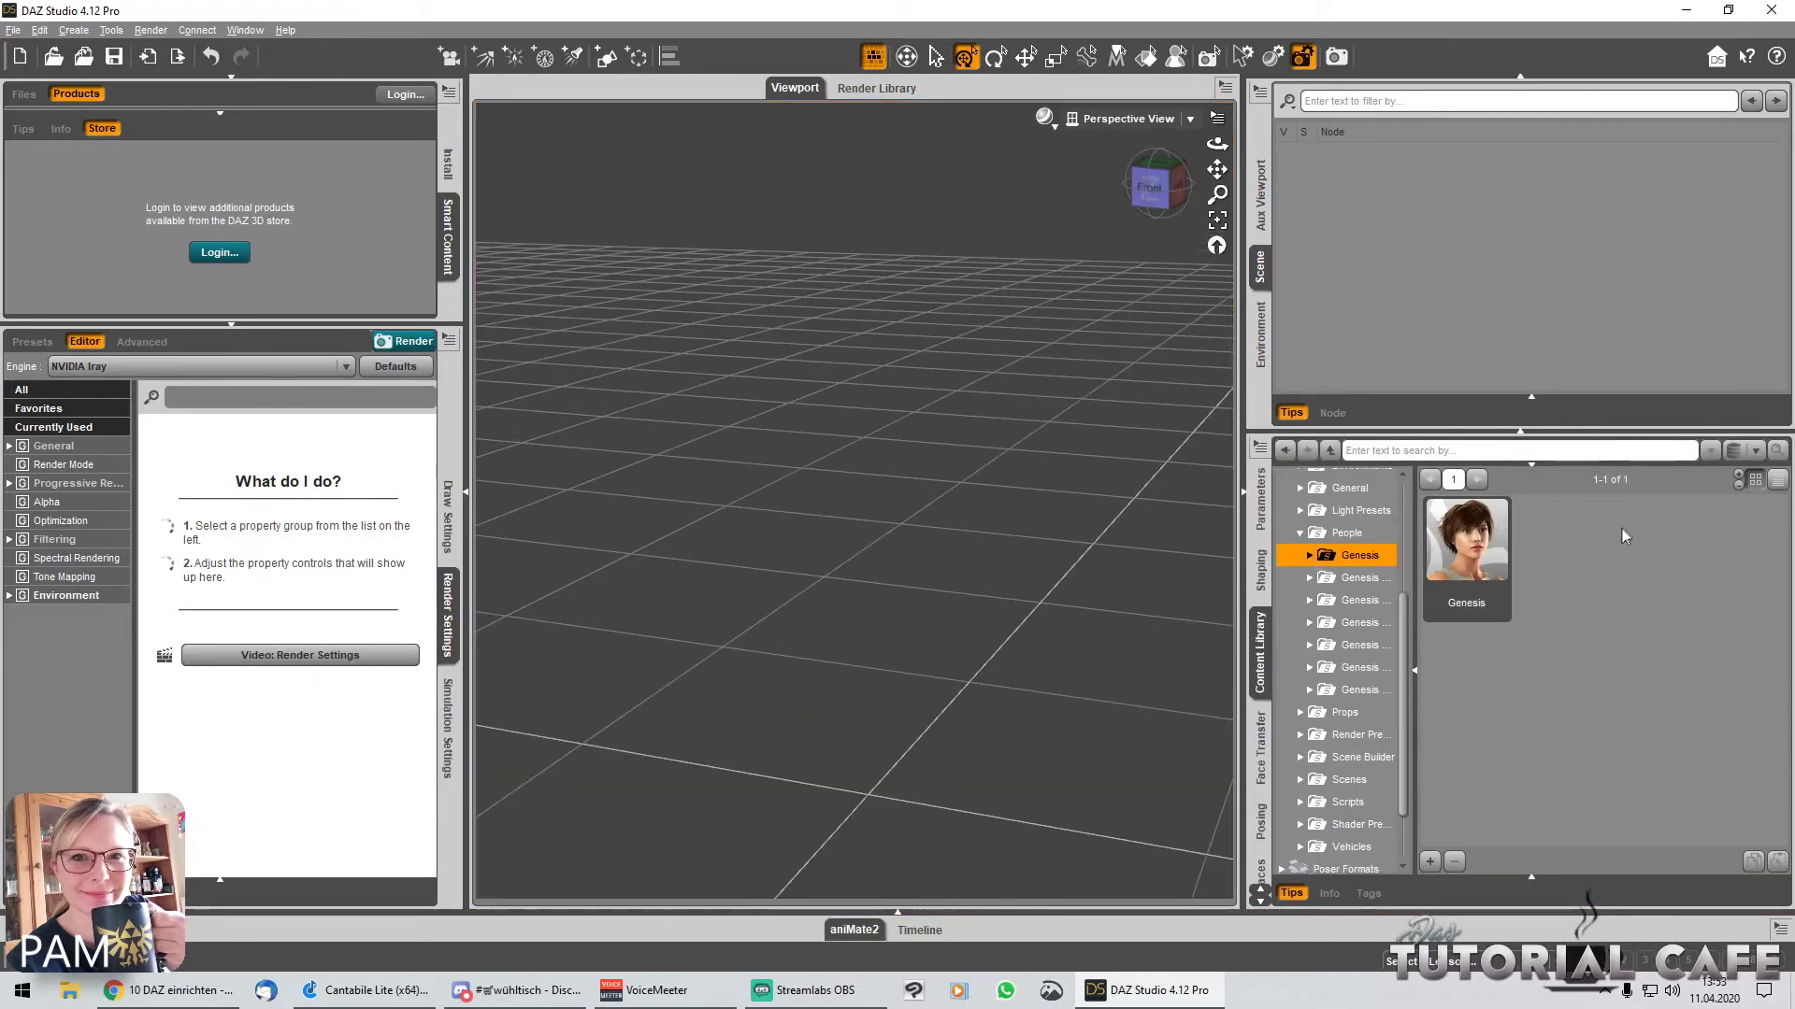
left_click_drag(1552, 431, 1554, 313)
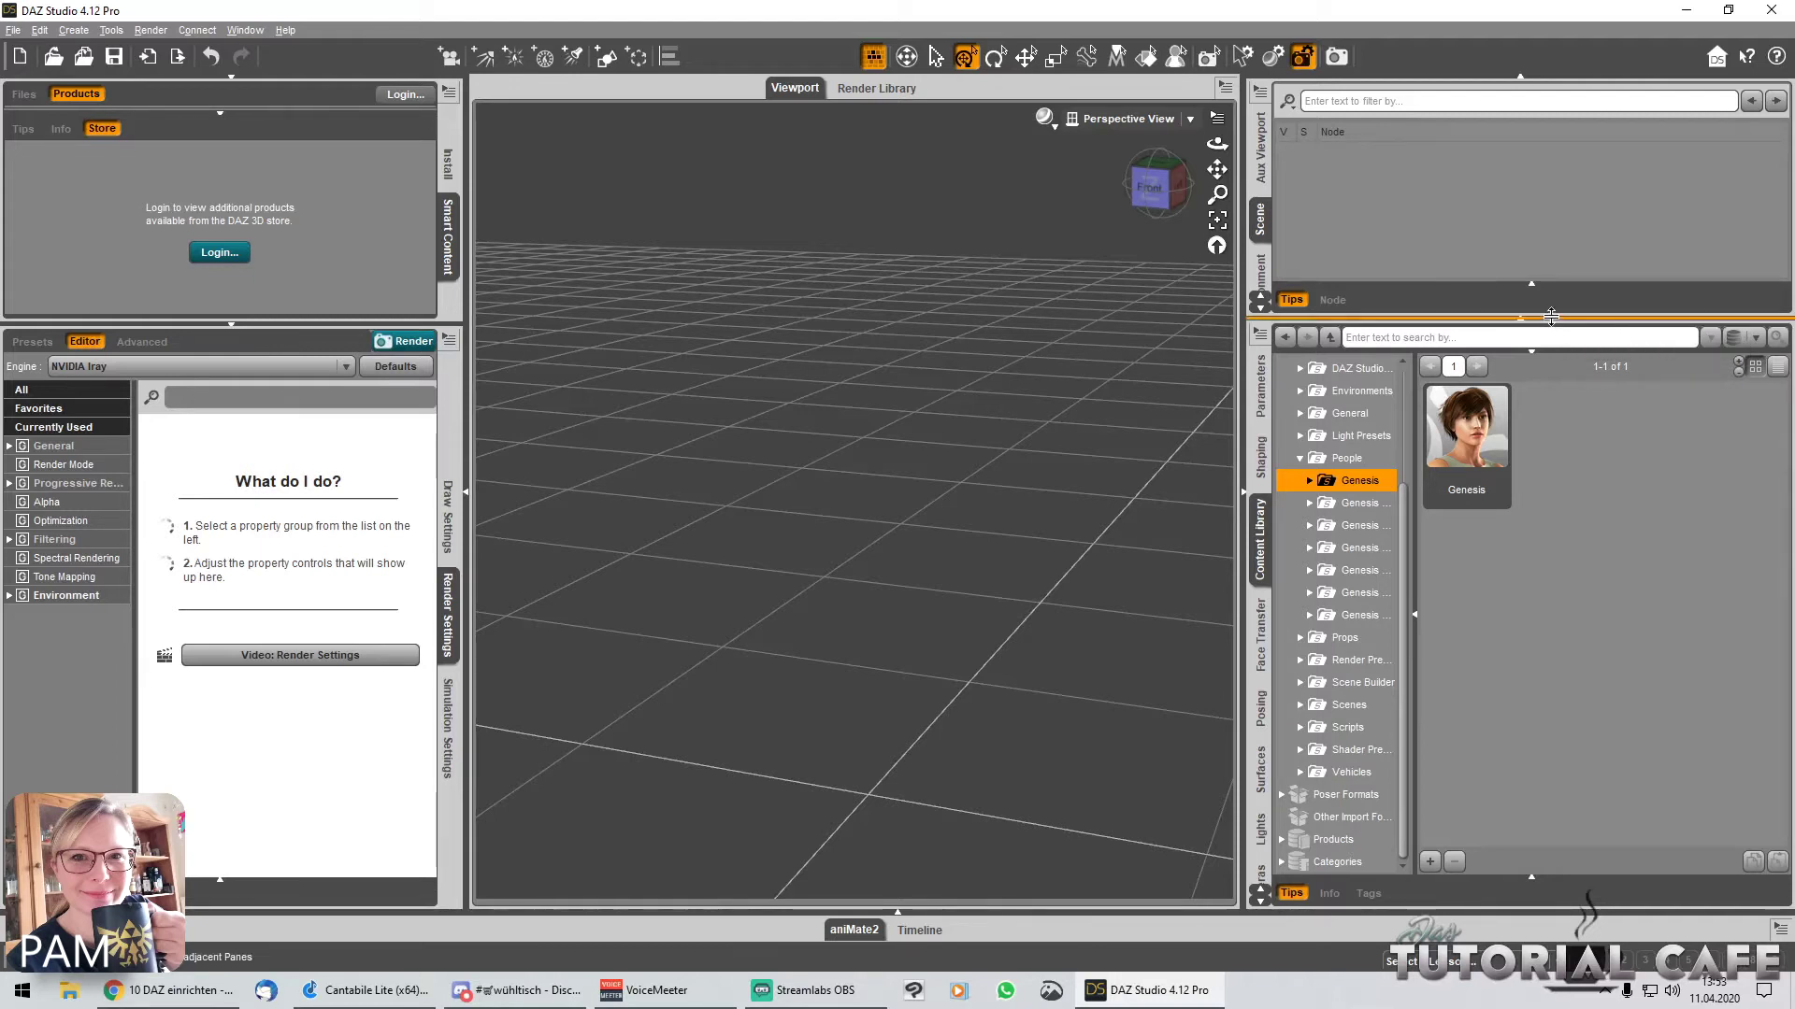
left_click_drag(1551, 316, 1540, 497)
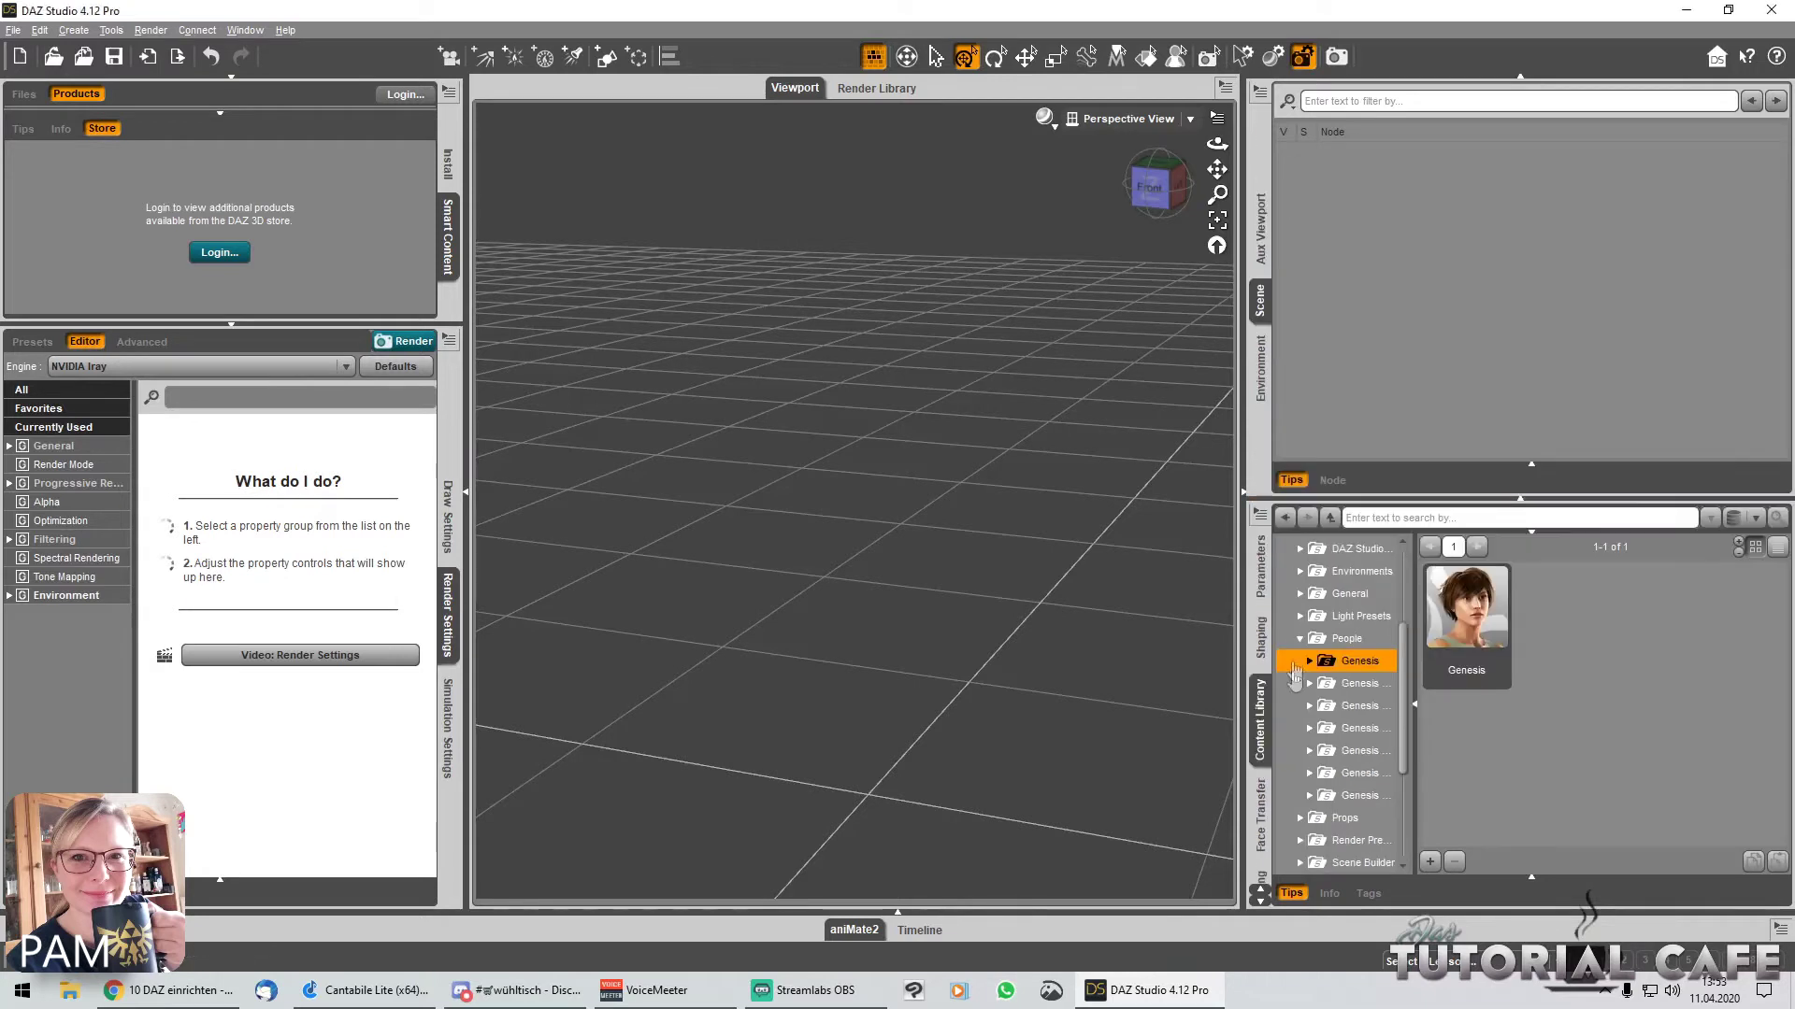
left_click_drag(1453, 498, 1468, 531)
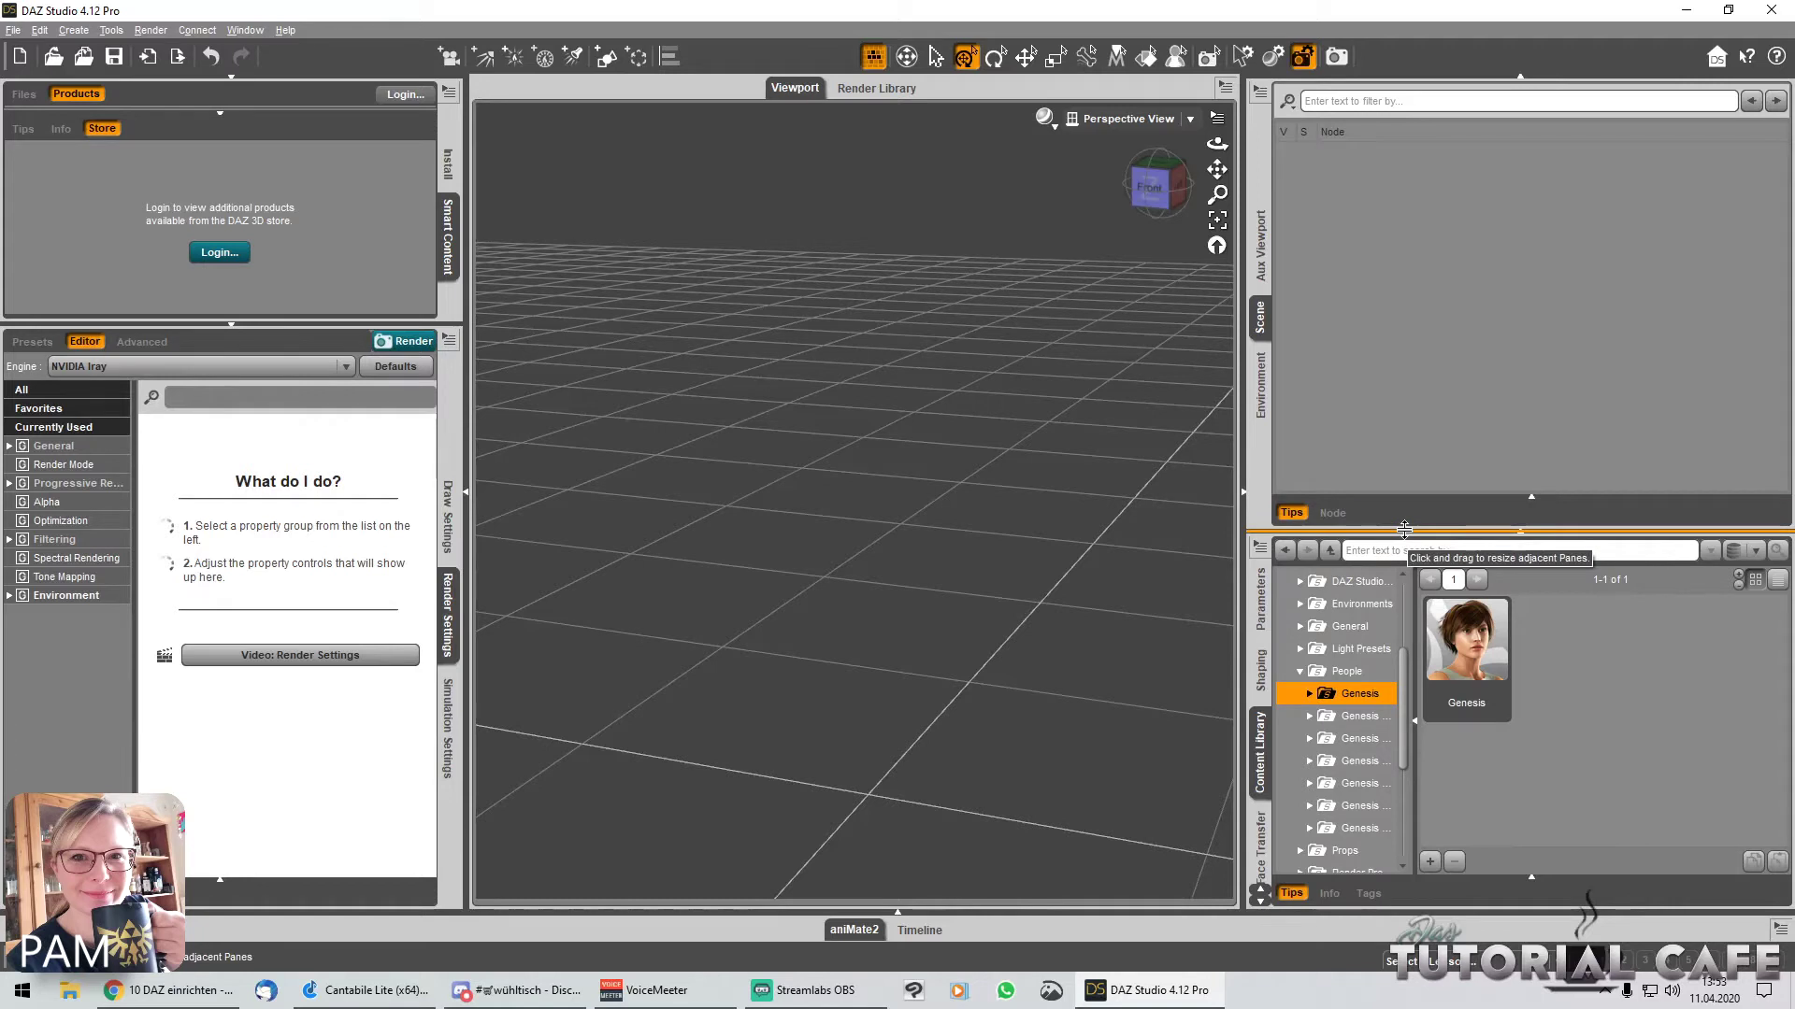
left_click_drag(1404, 529, 1397, 822)
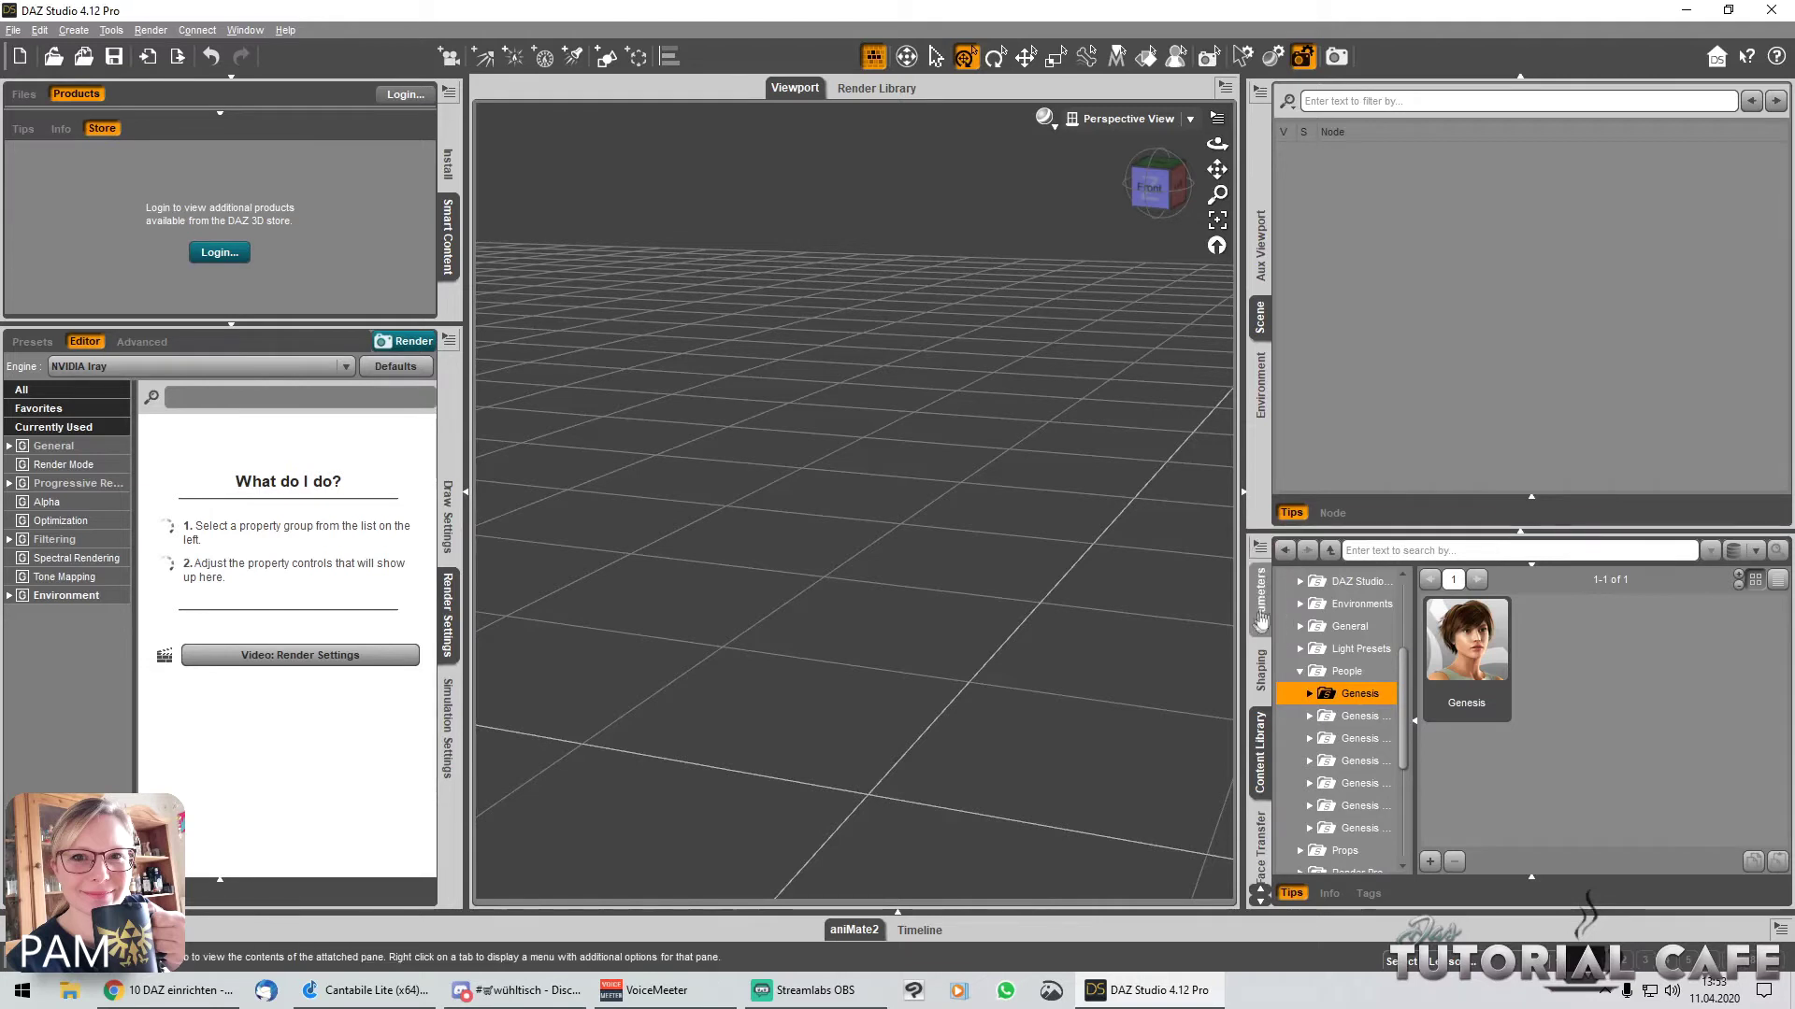
Step: Show the Parameters pane and adjust its divider with the Scene pane until Parameters takes up more height than Scene
left_click(1261, 905)
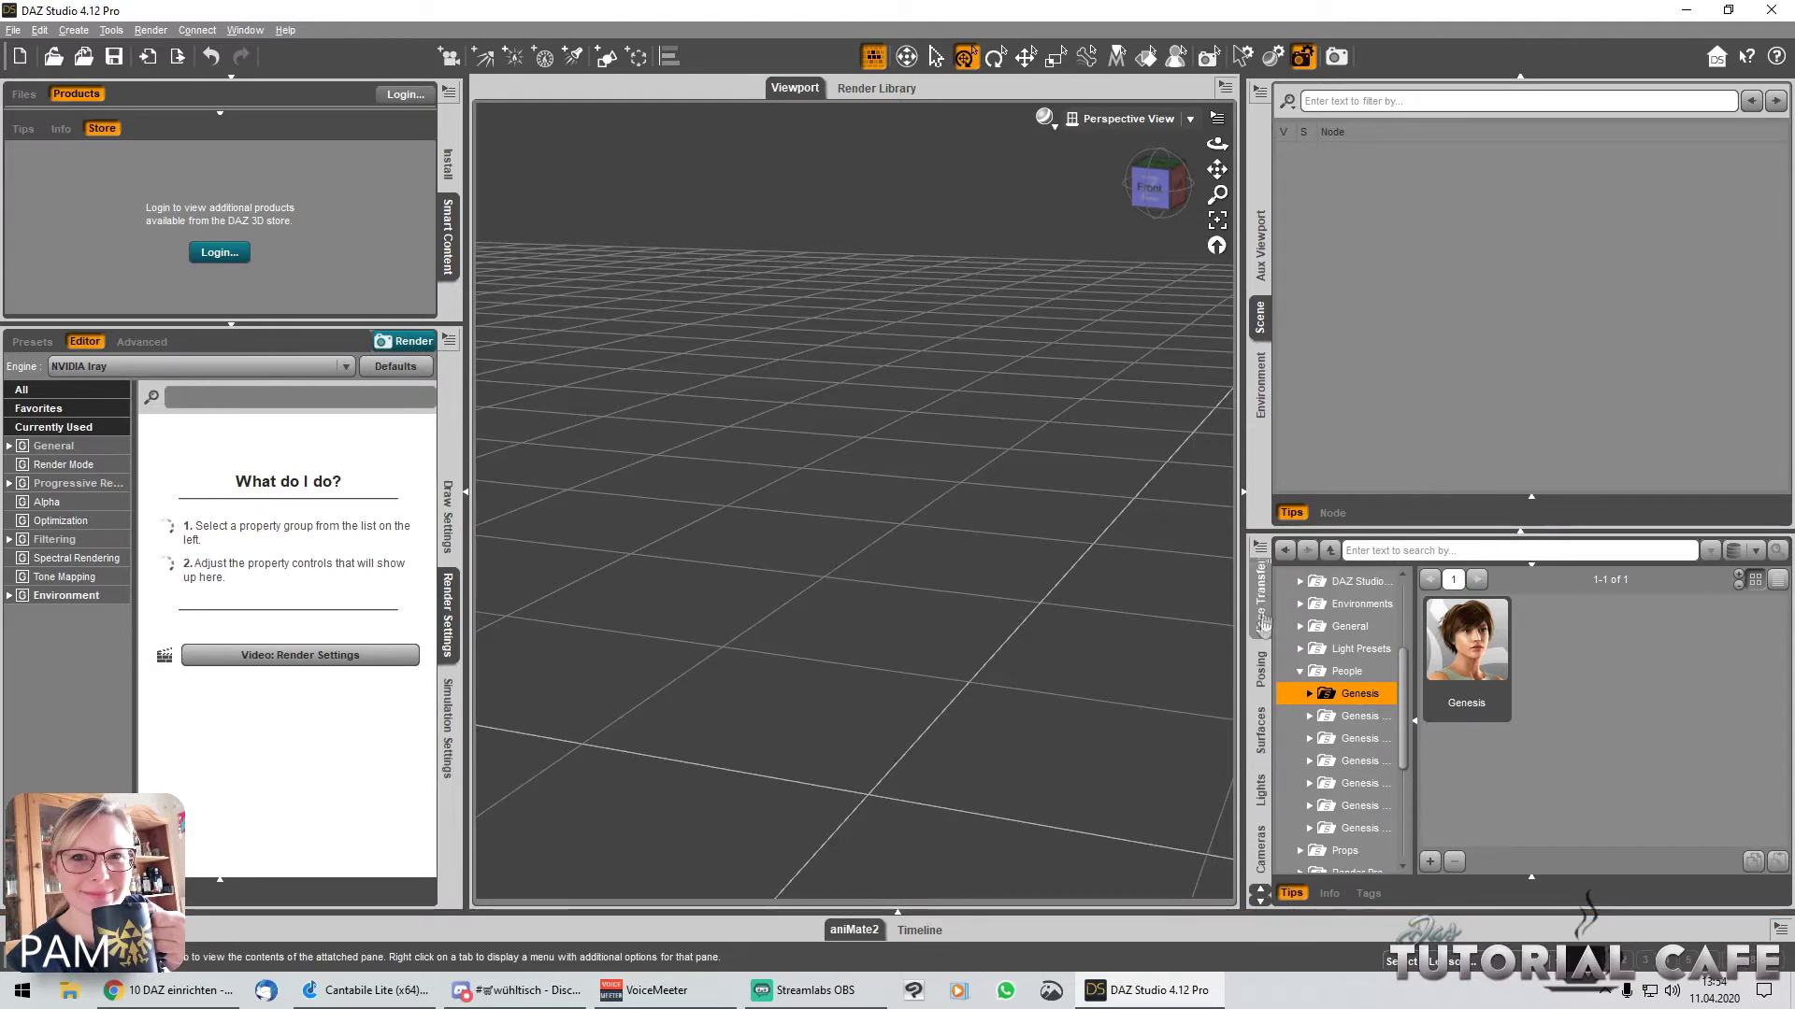
scroll(1262, 795, "up", 2)
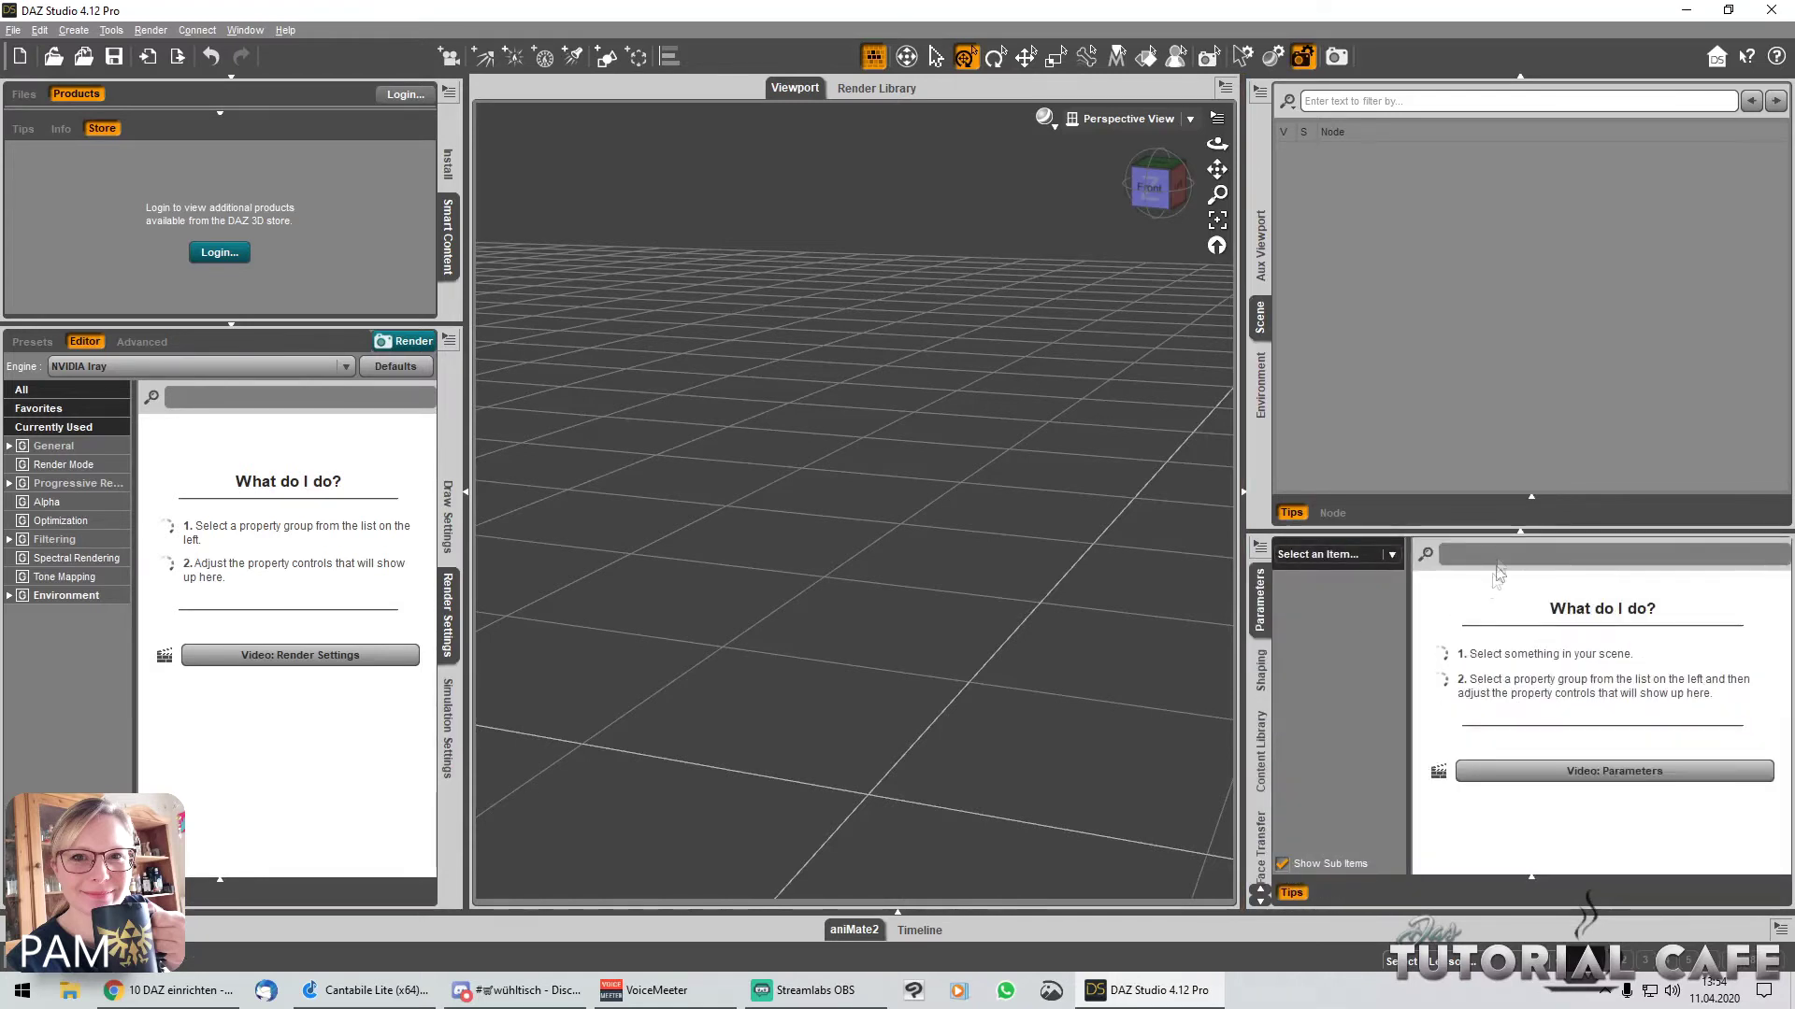
left_click_drag(1540, 542, 1520, 185)
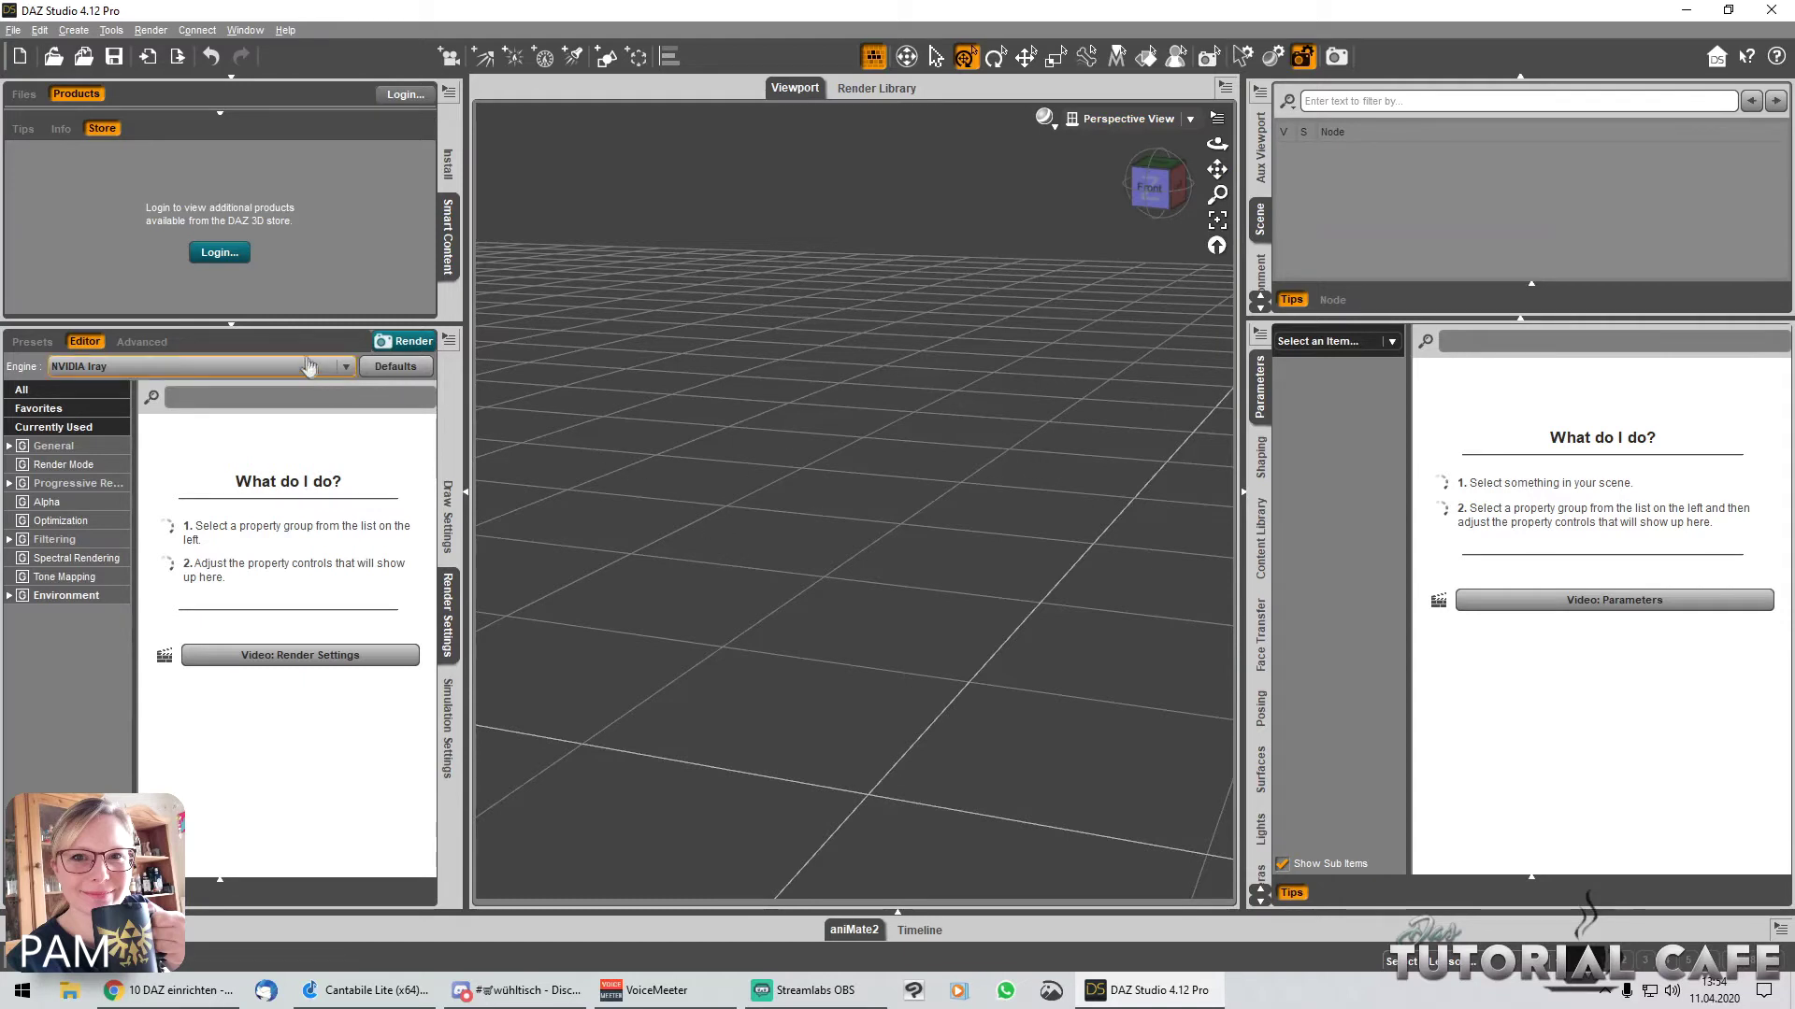
left_click(1242, 493)
left_click(1767, 495)
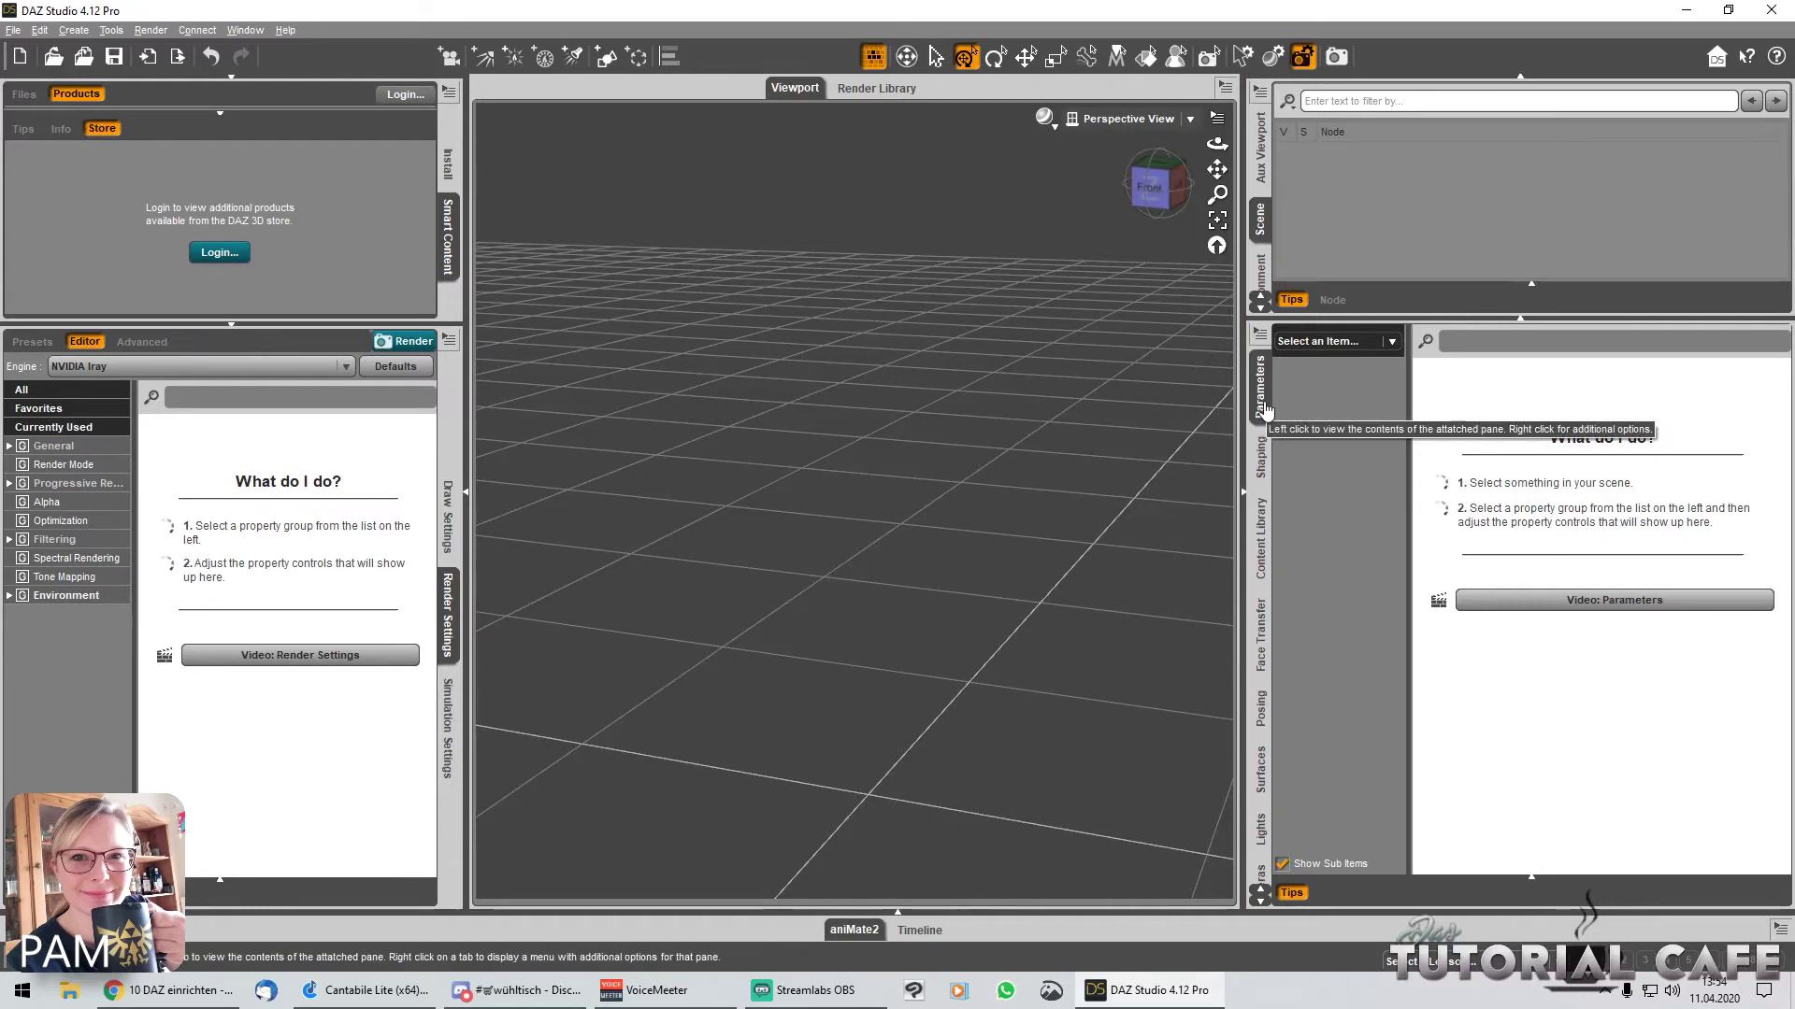
left_click_drag(1324, 318, 1323, 417)
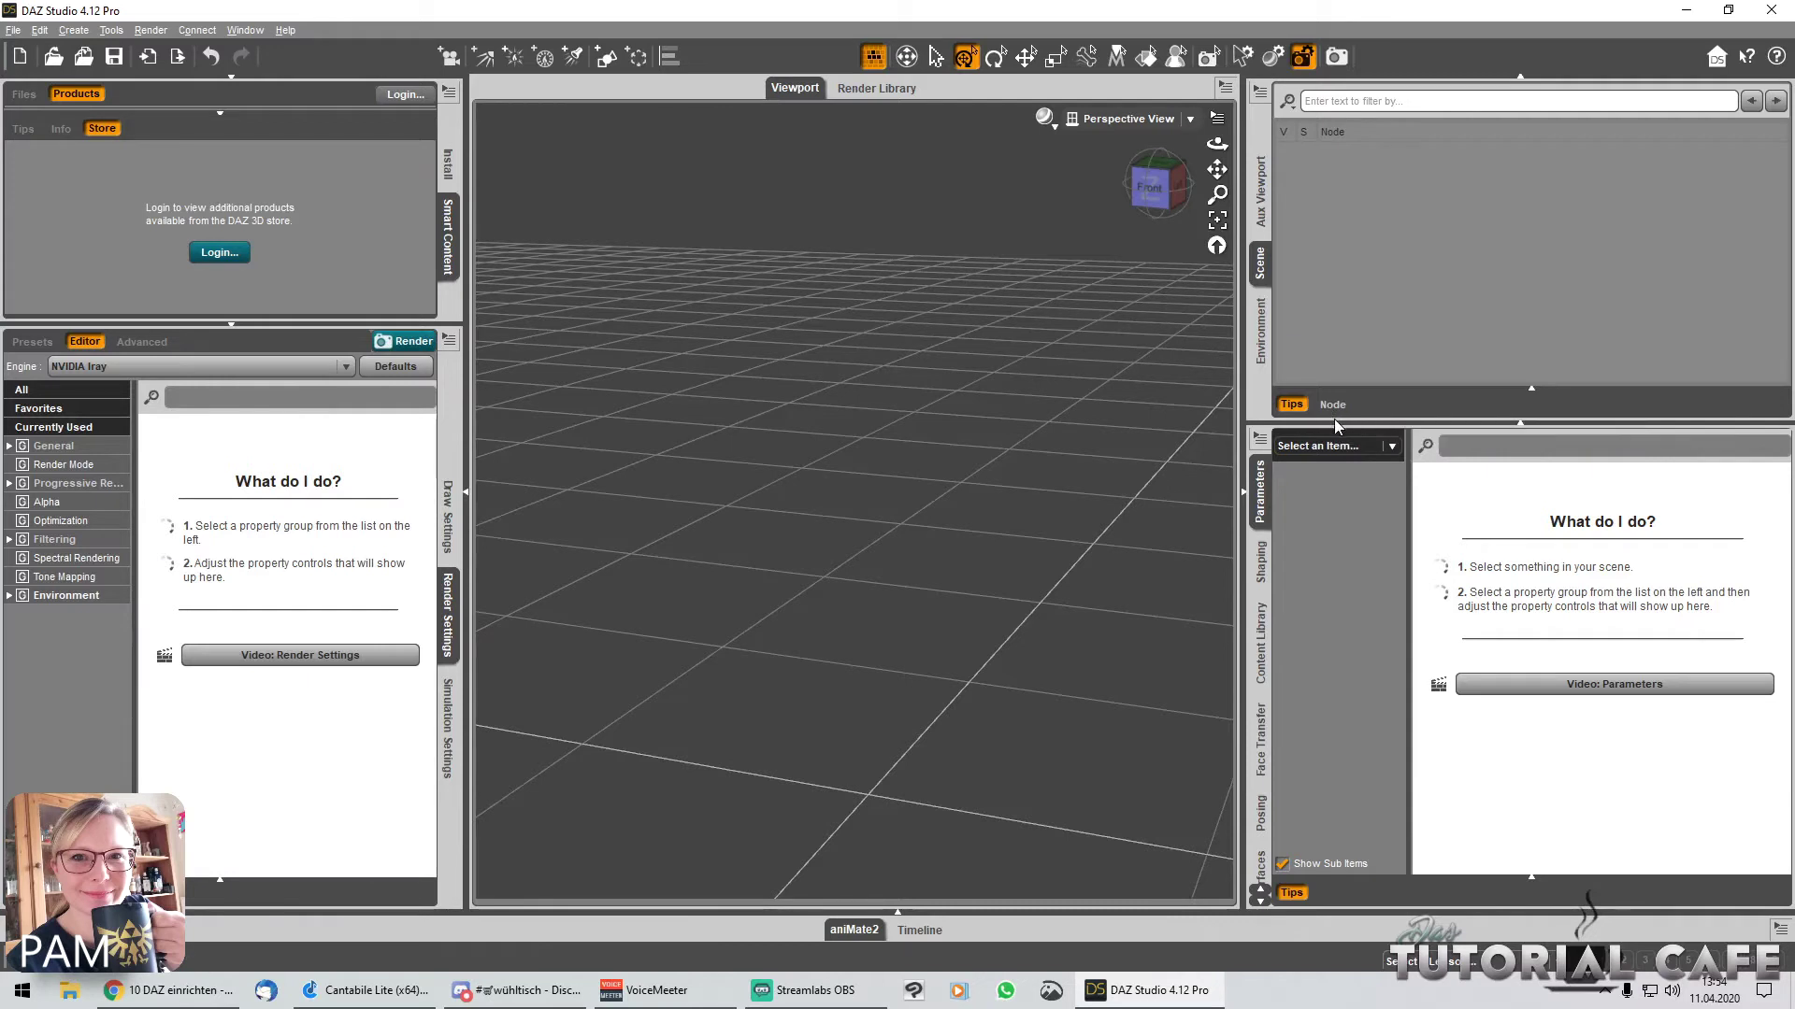
left_click_drag(1335, 427, 1337, 367)
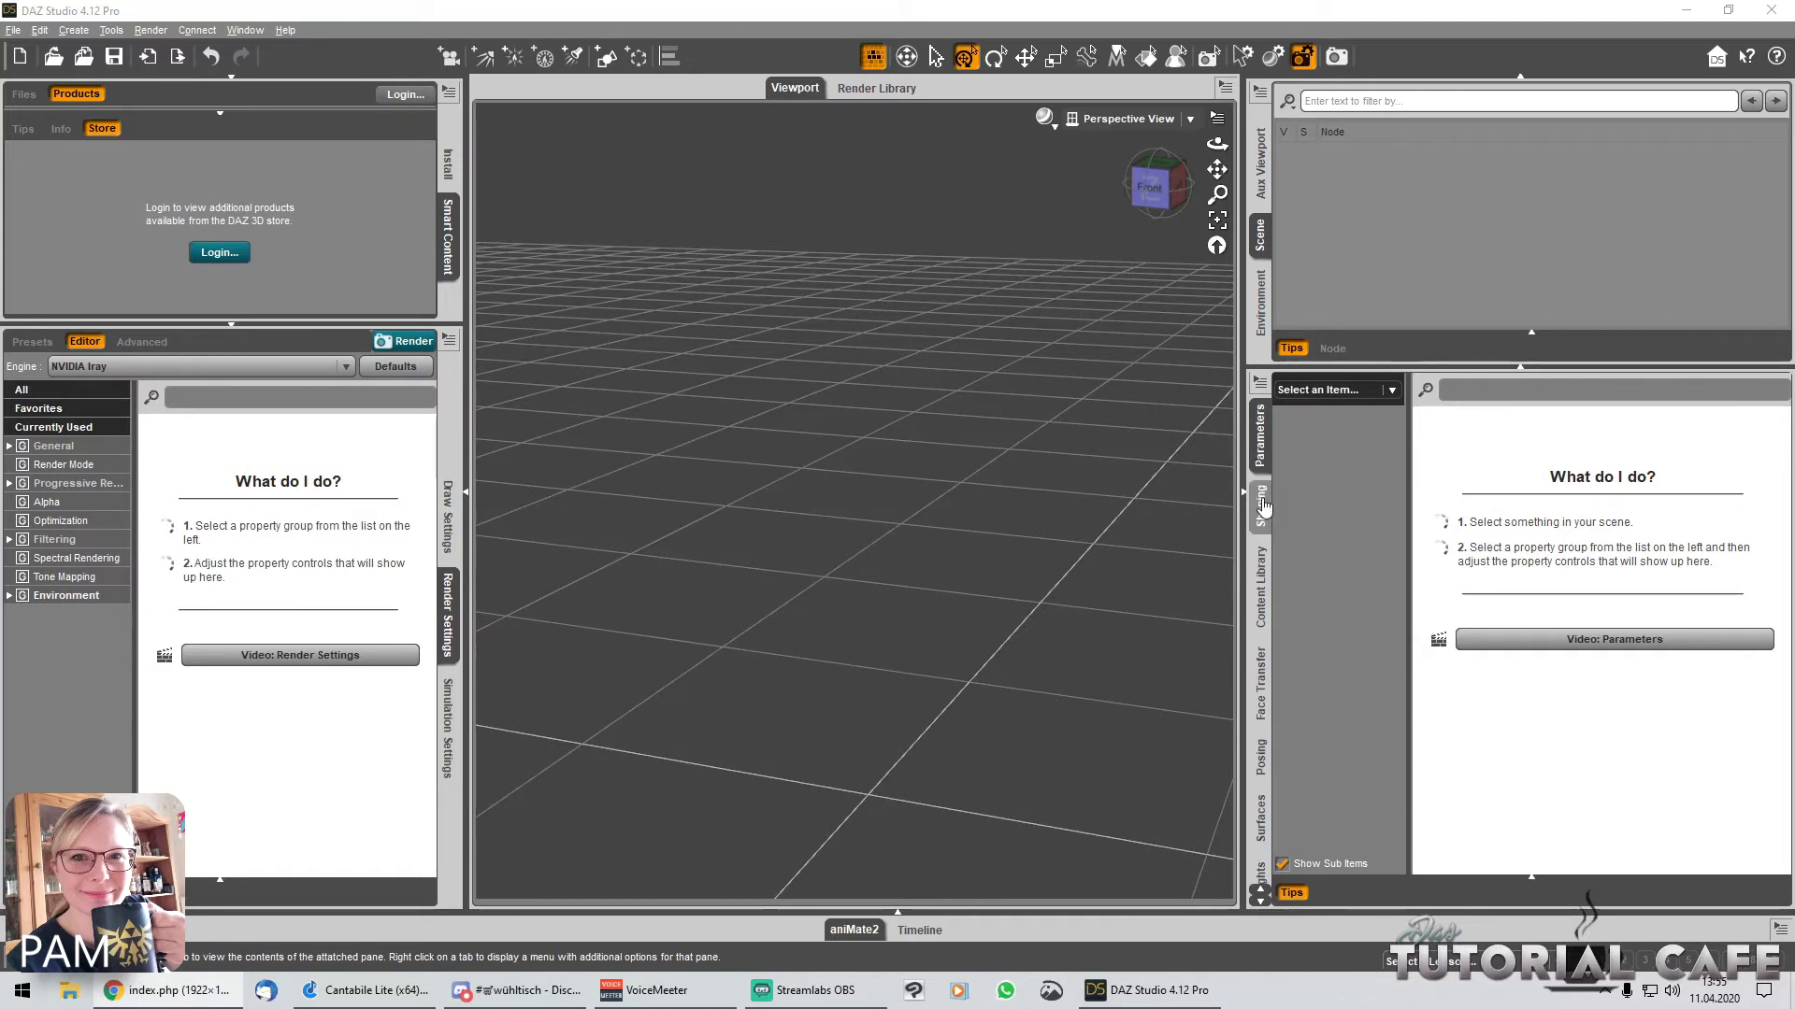
Step: Move the Content Library pane into the Draw Settings and Render Settings group
left_click(1262, 587)
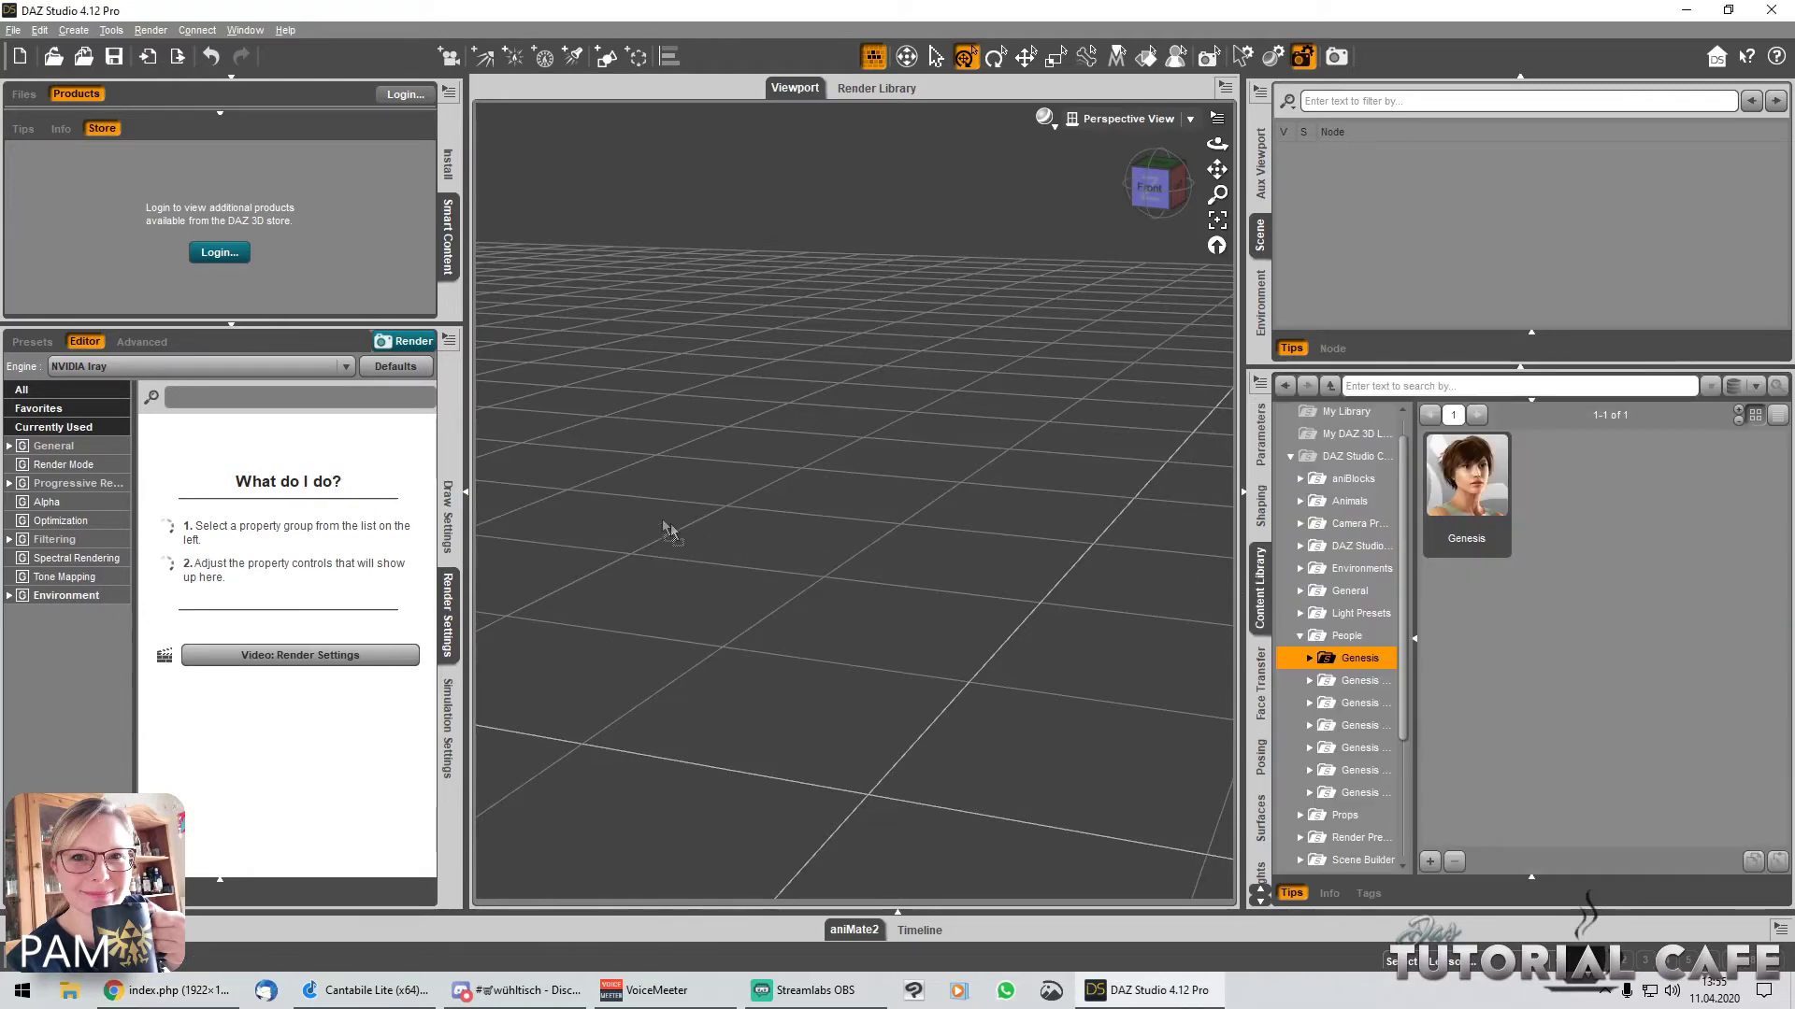
left_click_drag(488, 434, 448, 434)
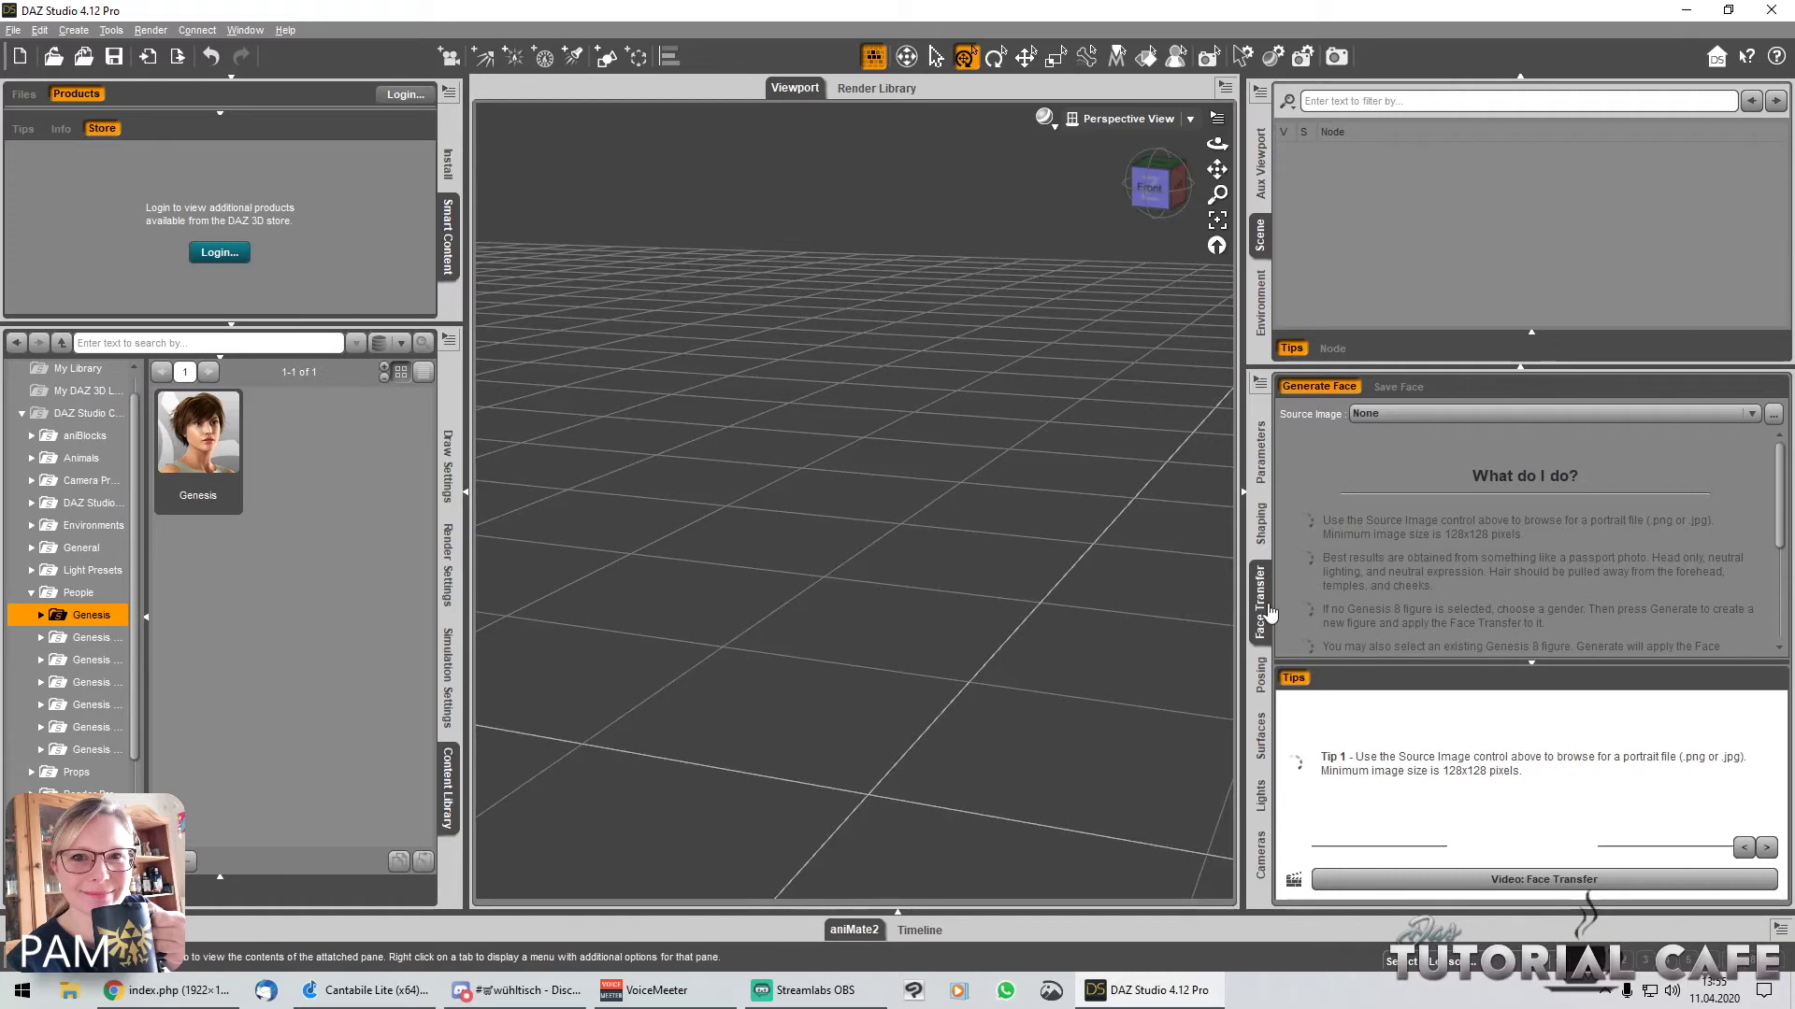
Step: Reorder the panes after Shaping to Surfaces, Lights, Cameras, Posing and Face Transfer
left_click(1259, 675)
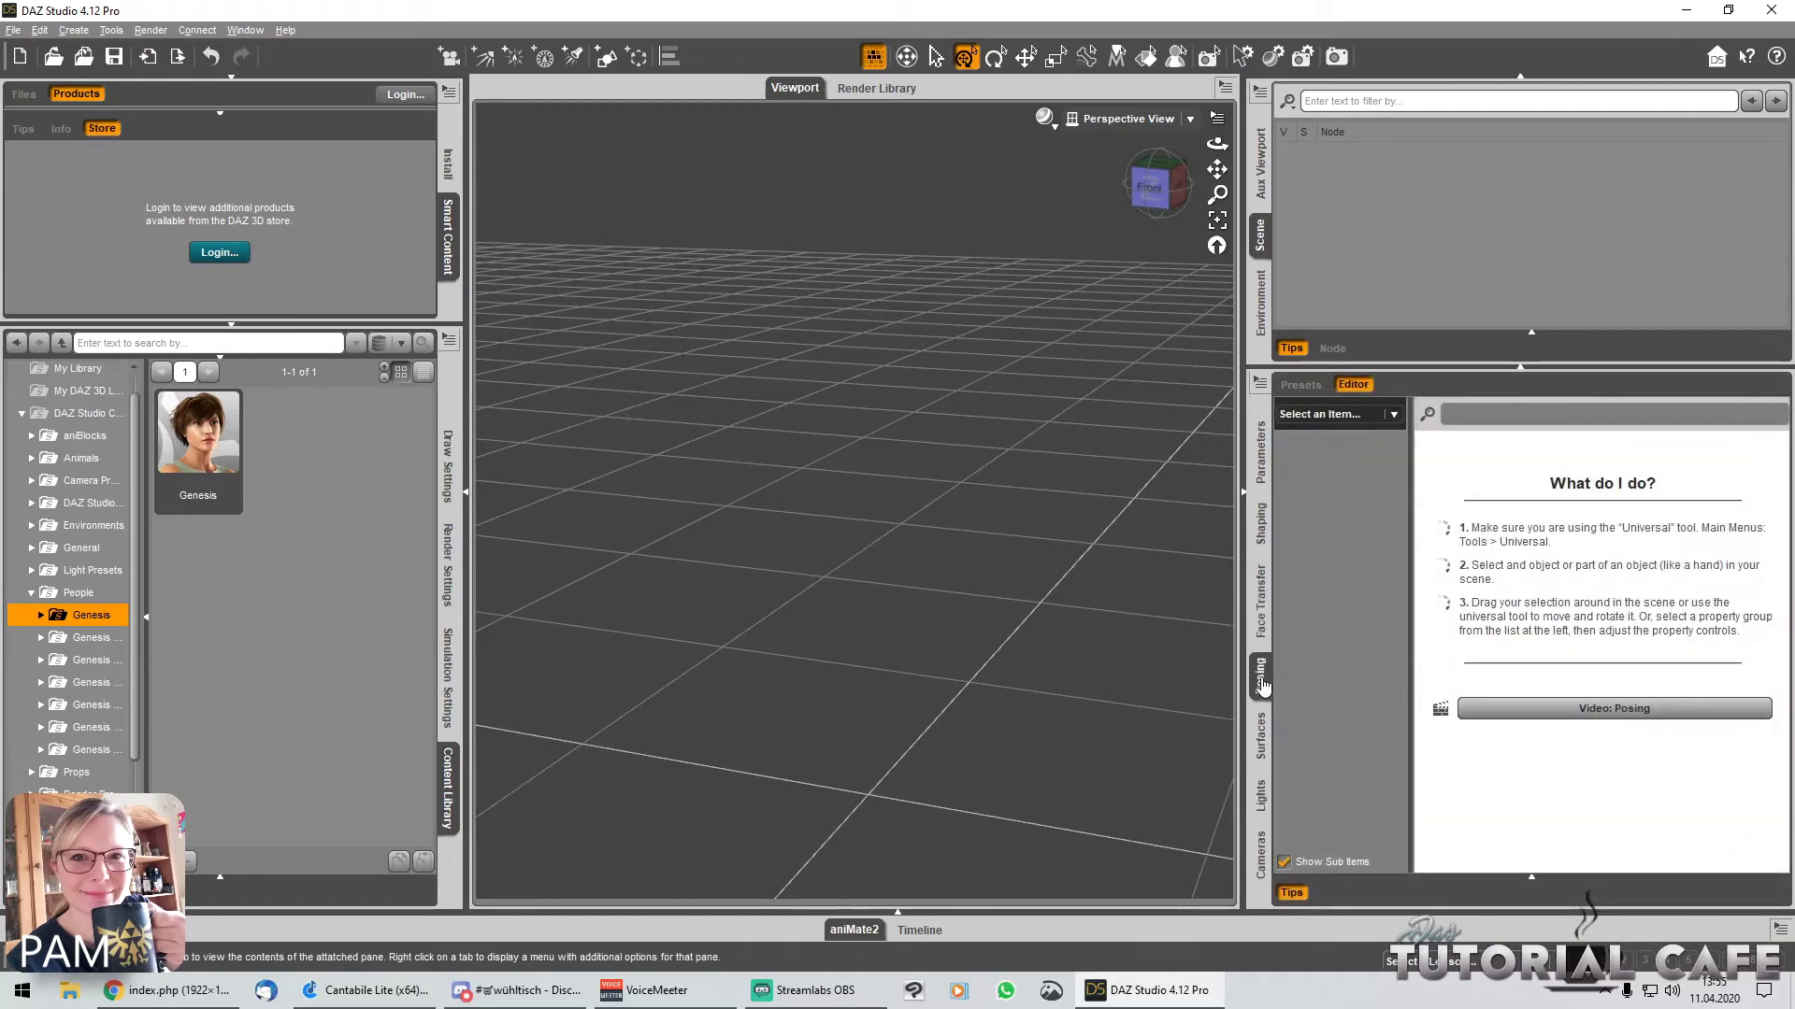
left_click_drag(1262, 562, 1261, 603)
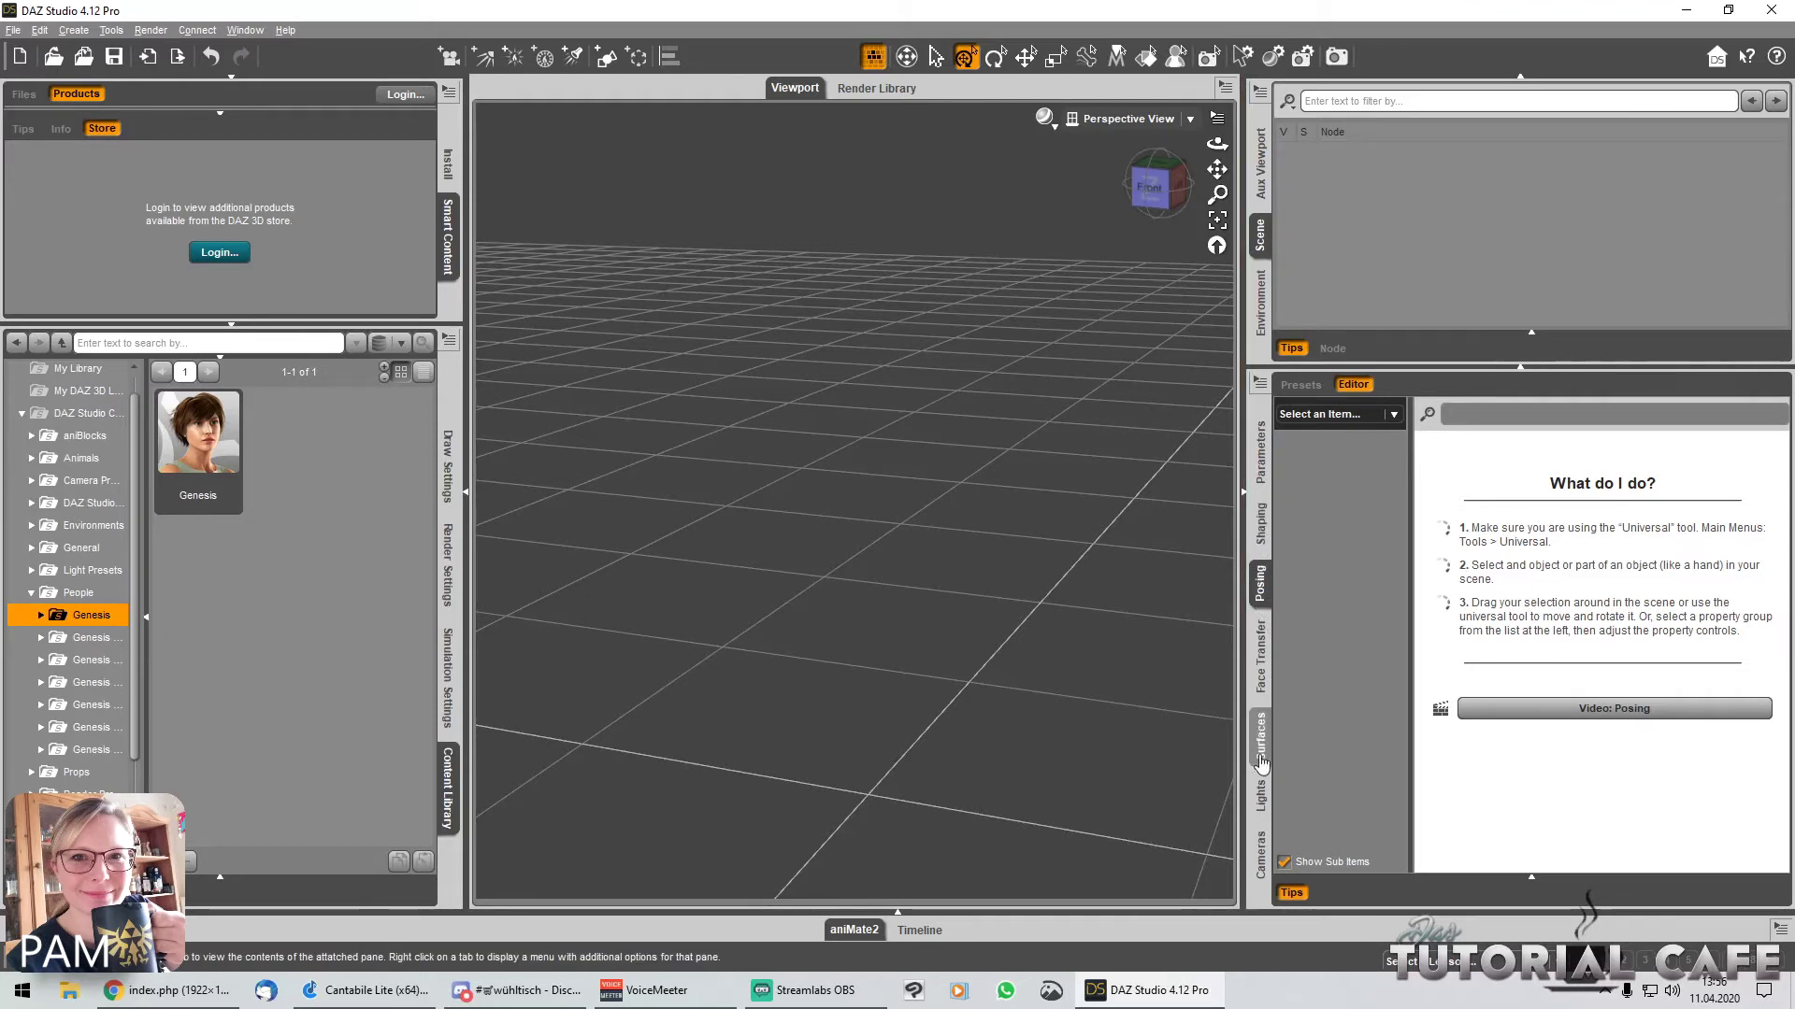
left_click_drag(1265, 762, 1261, 617)
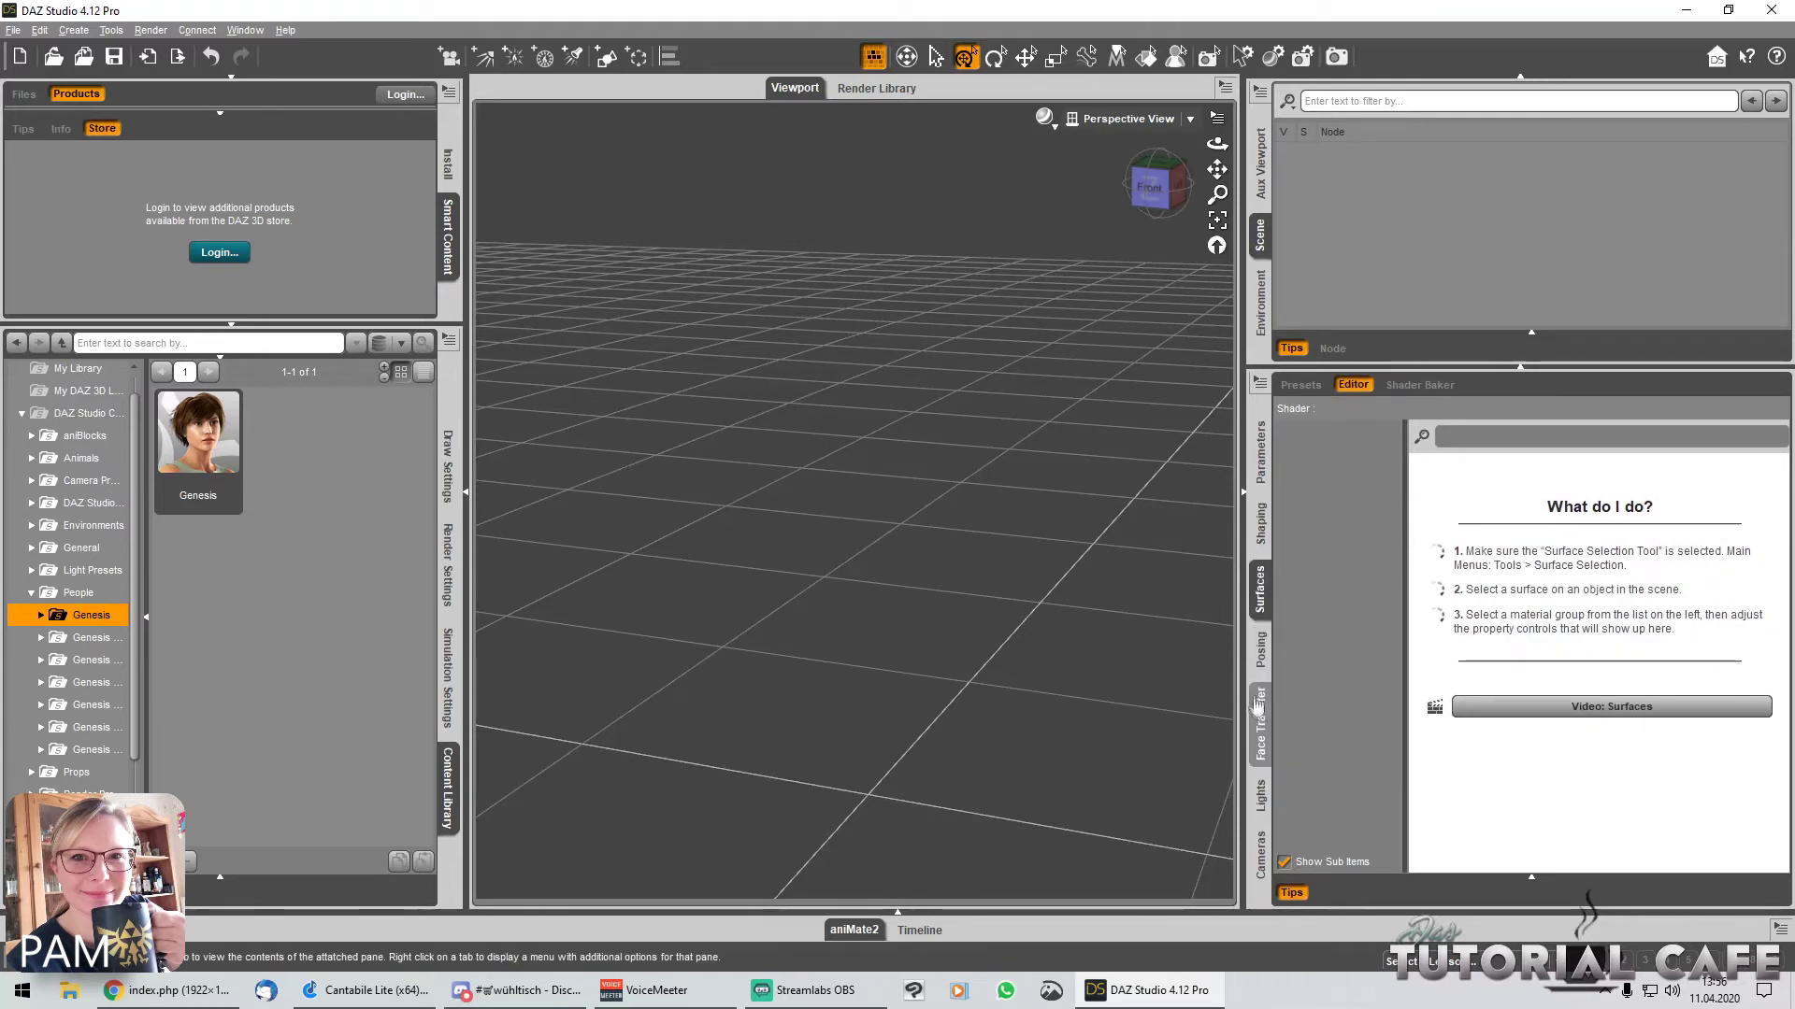
left_click(1262, 799)
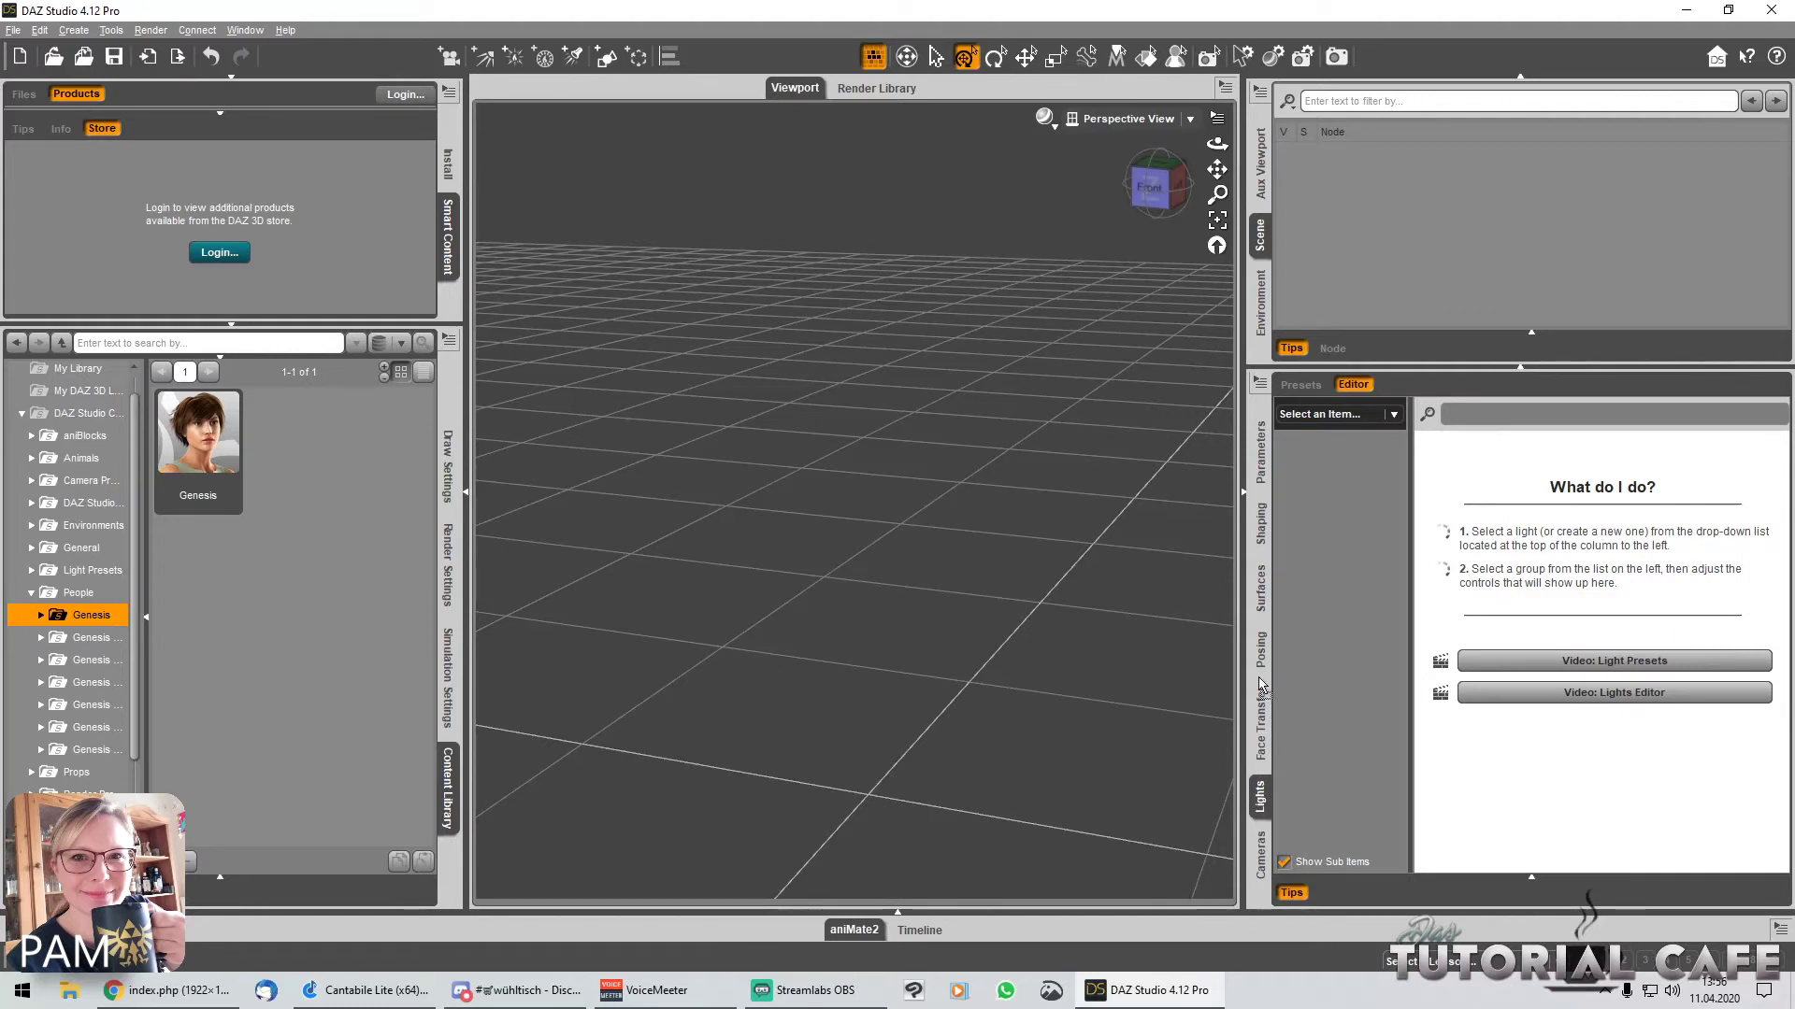
left_click_drag(1262, 687, 1261, 654)
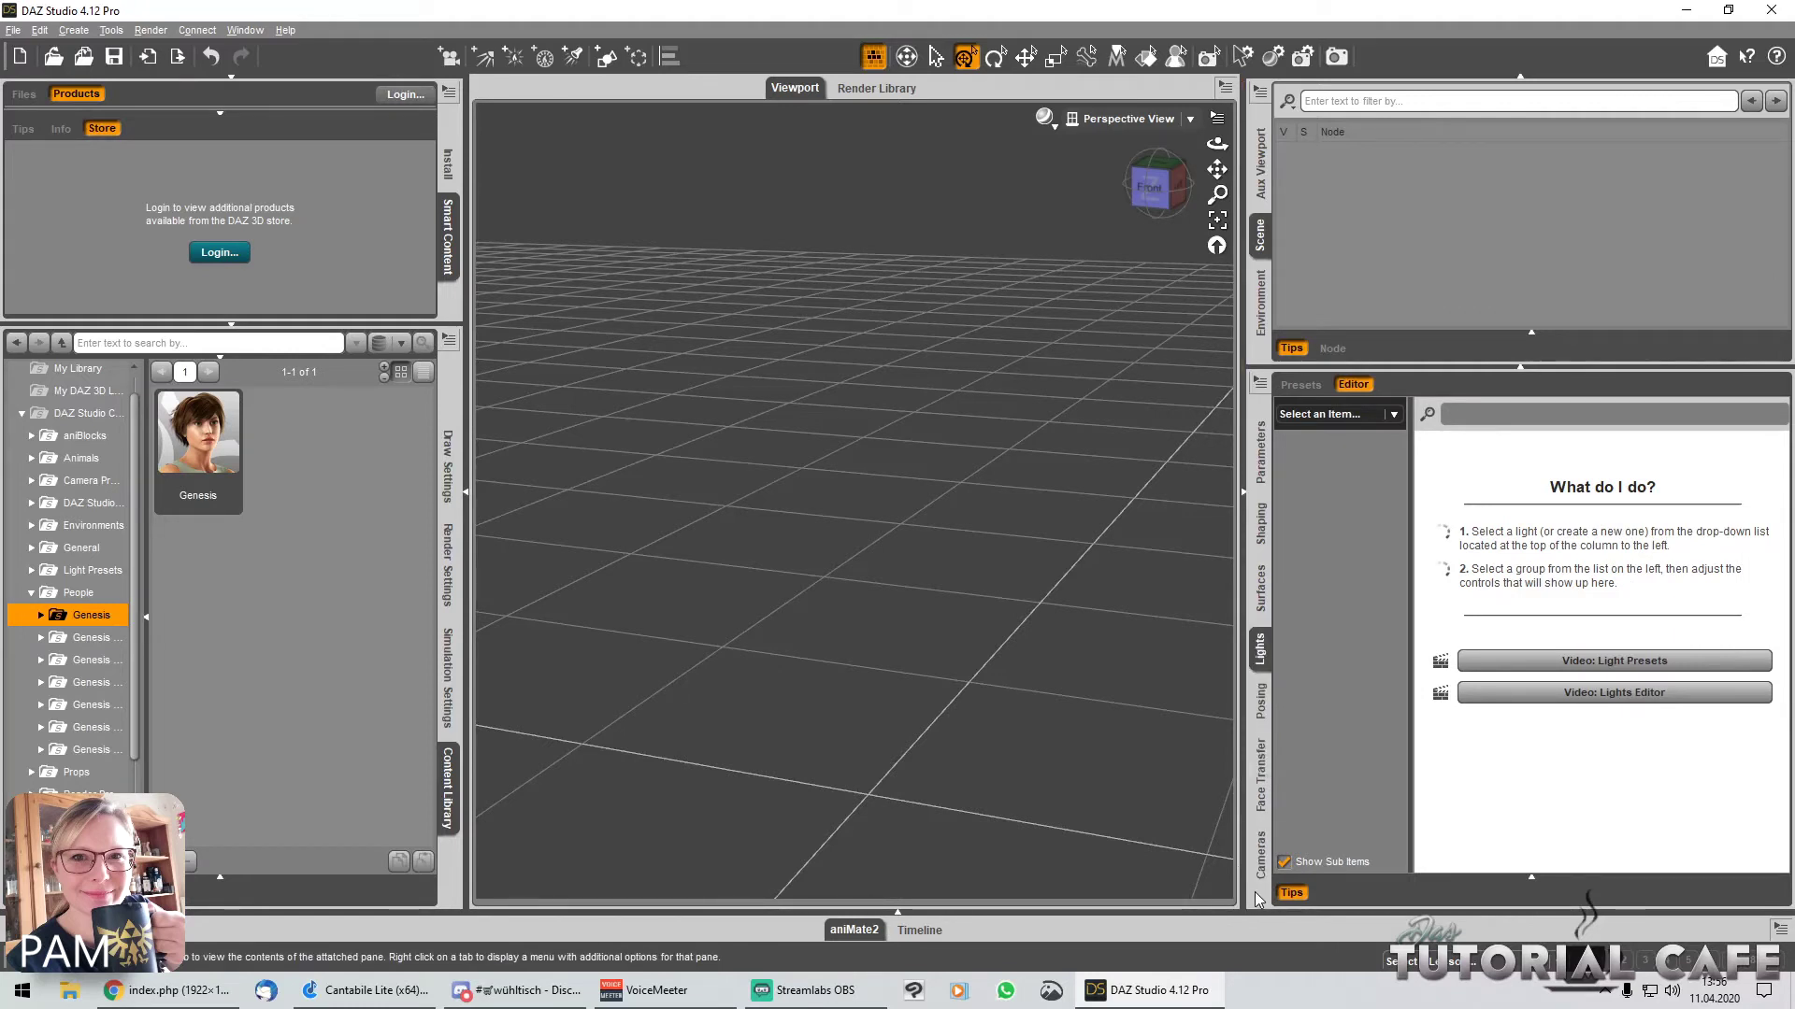
left_click_drag(1262, 876, 1261, 734)
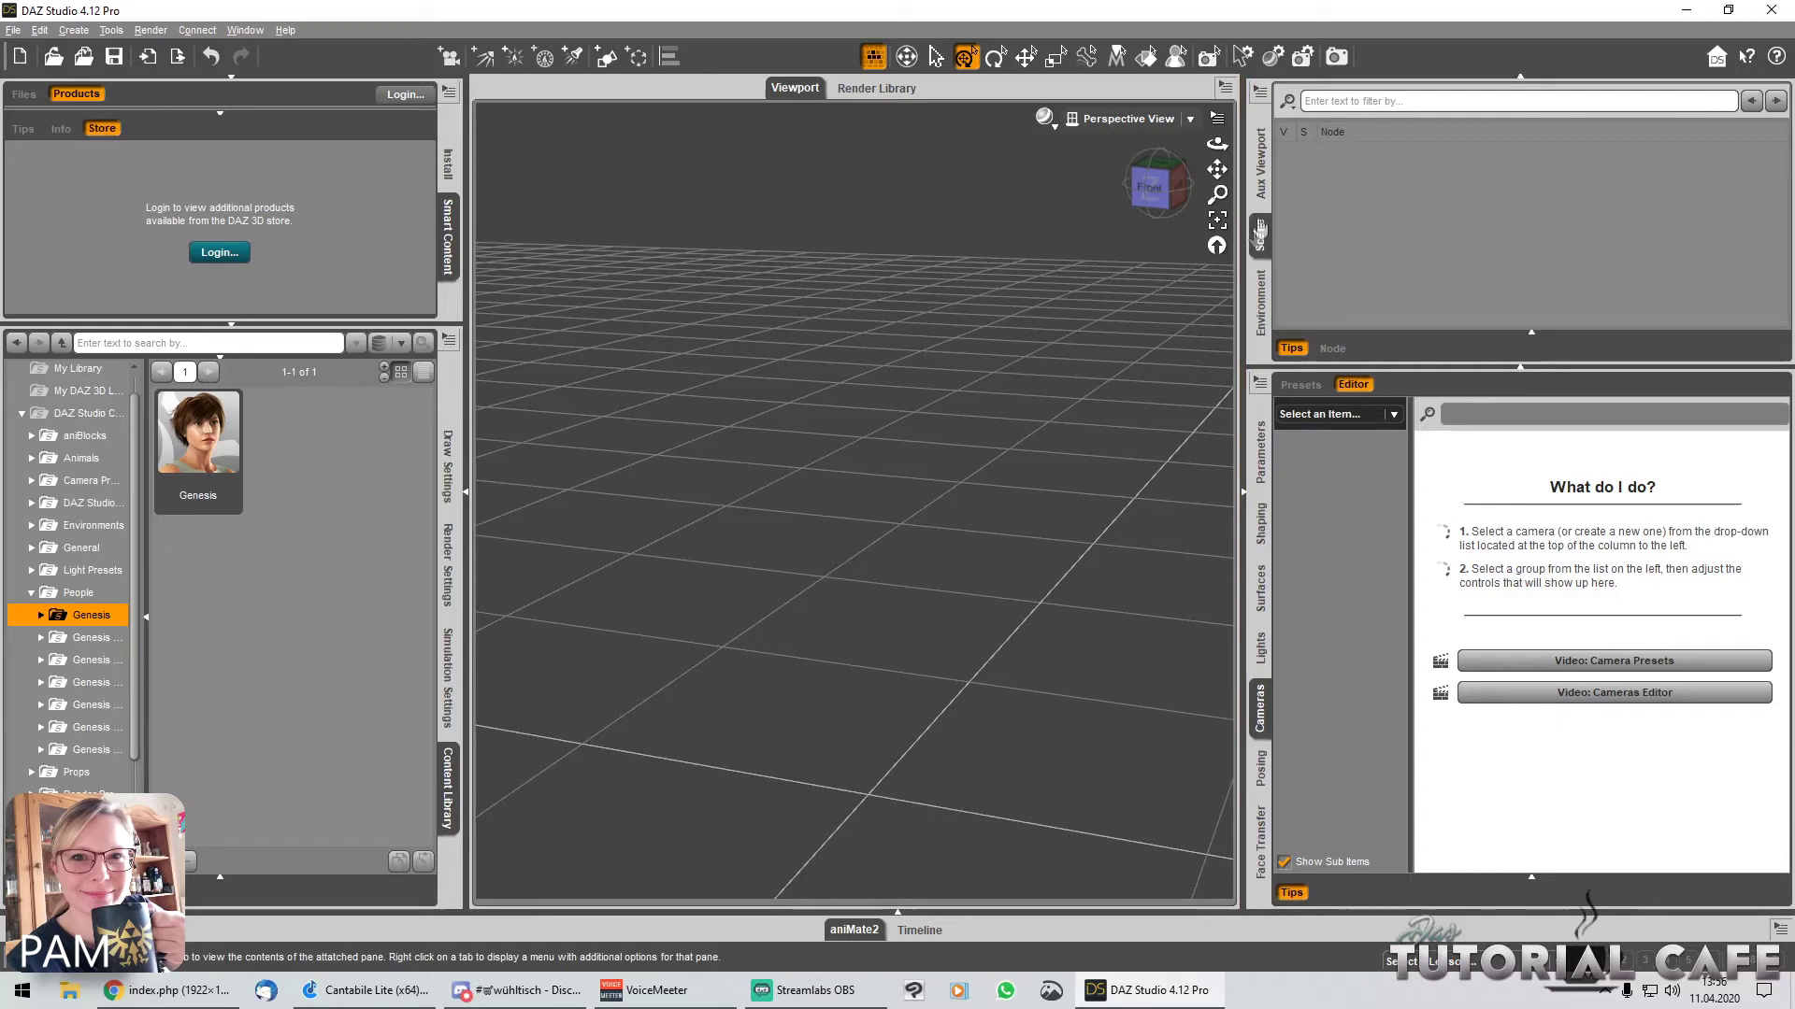
Step: Move the Scene and Environment panes into the Smart Content group and make that group taller
left_click_drag(1261, 245, 451, 135)
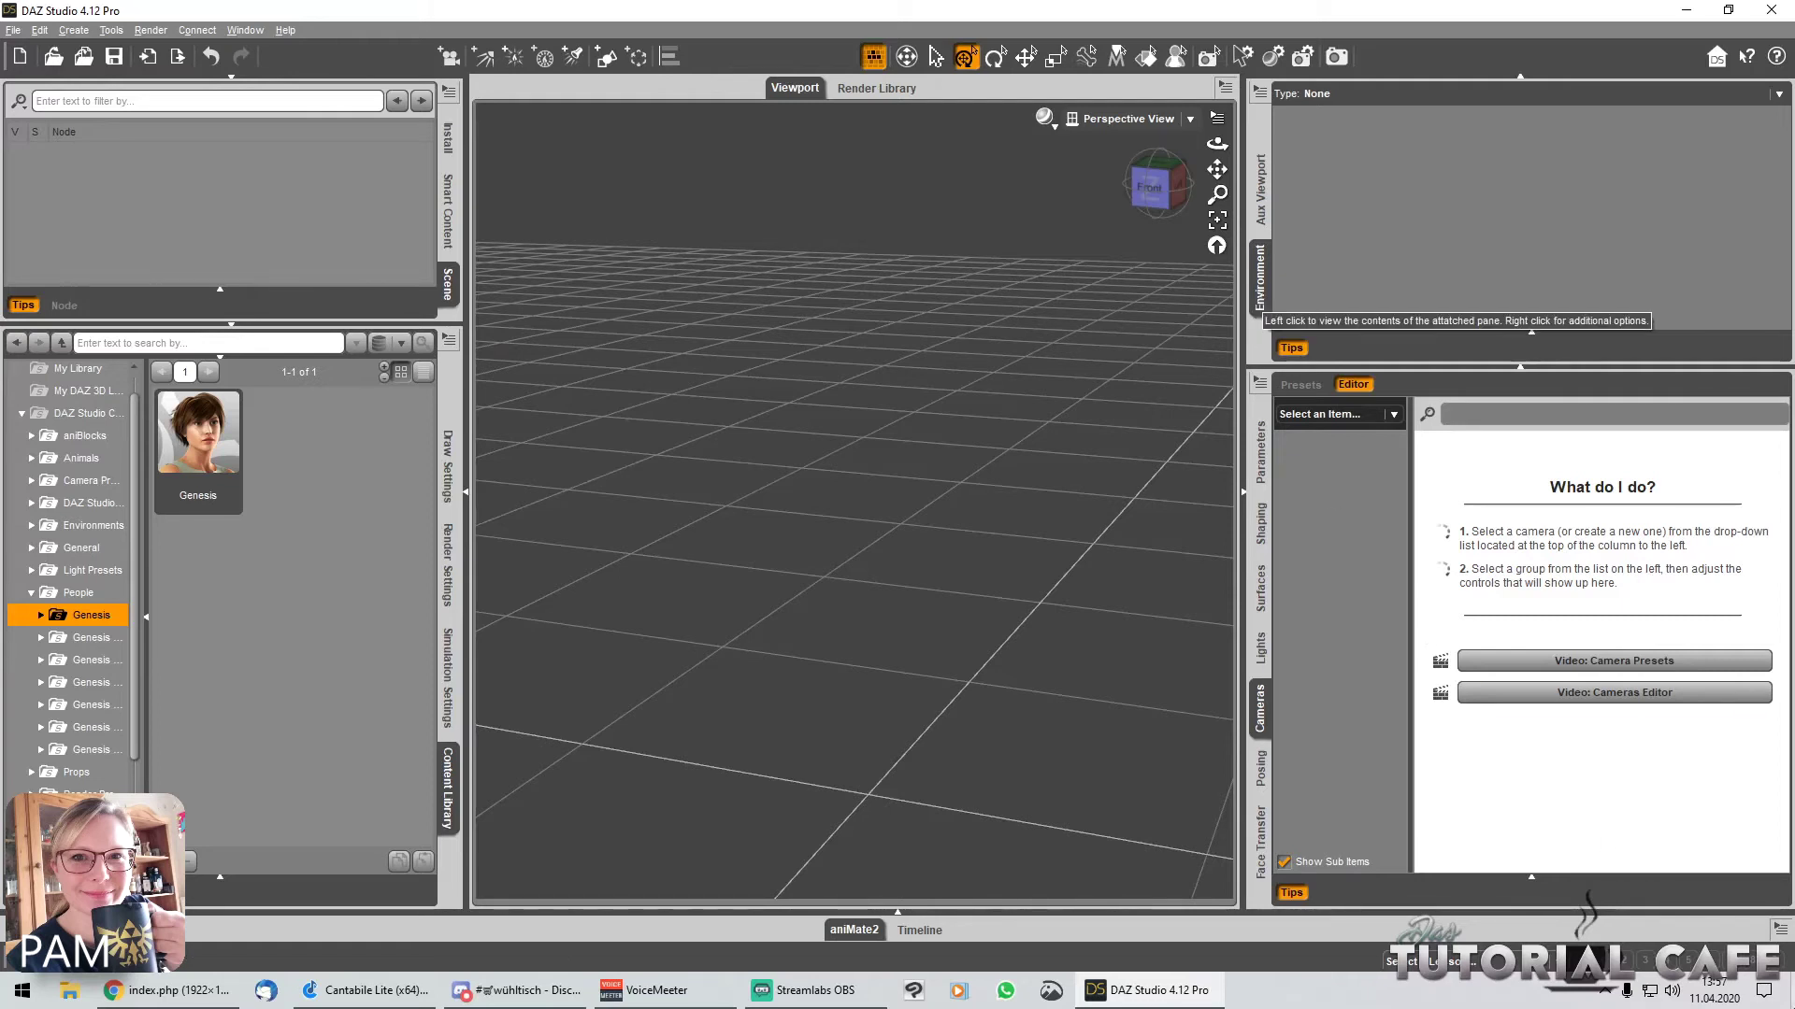
left_click_drag(1259, 299, 449, 238)
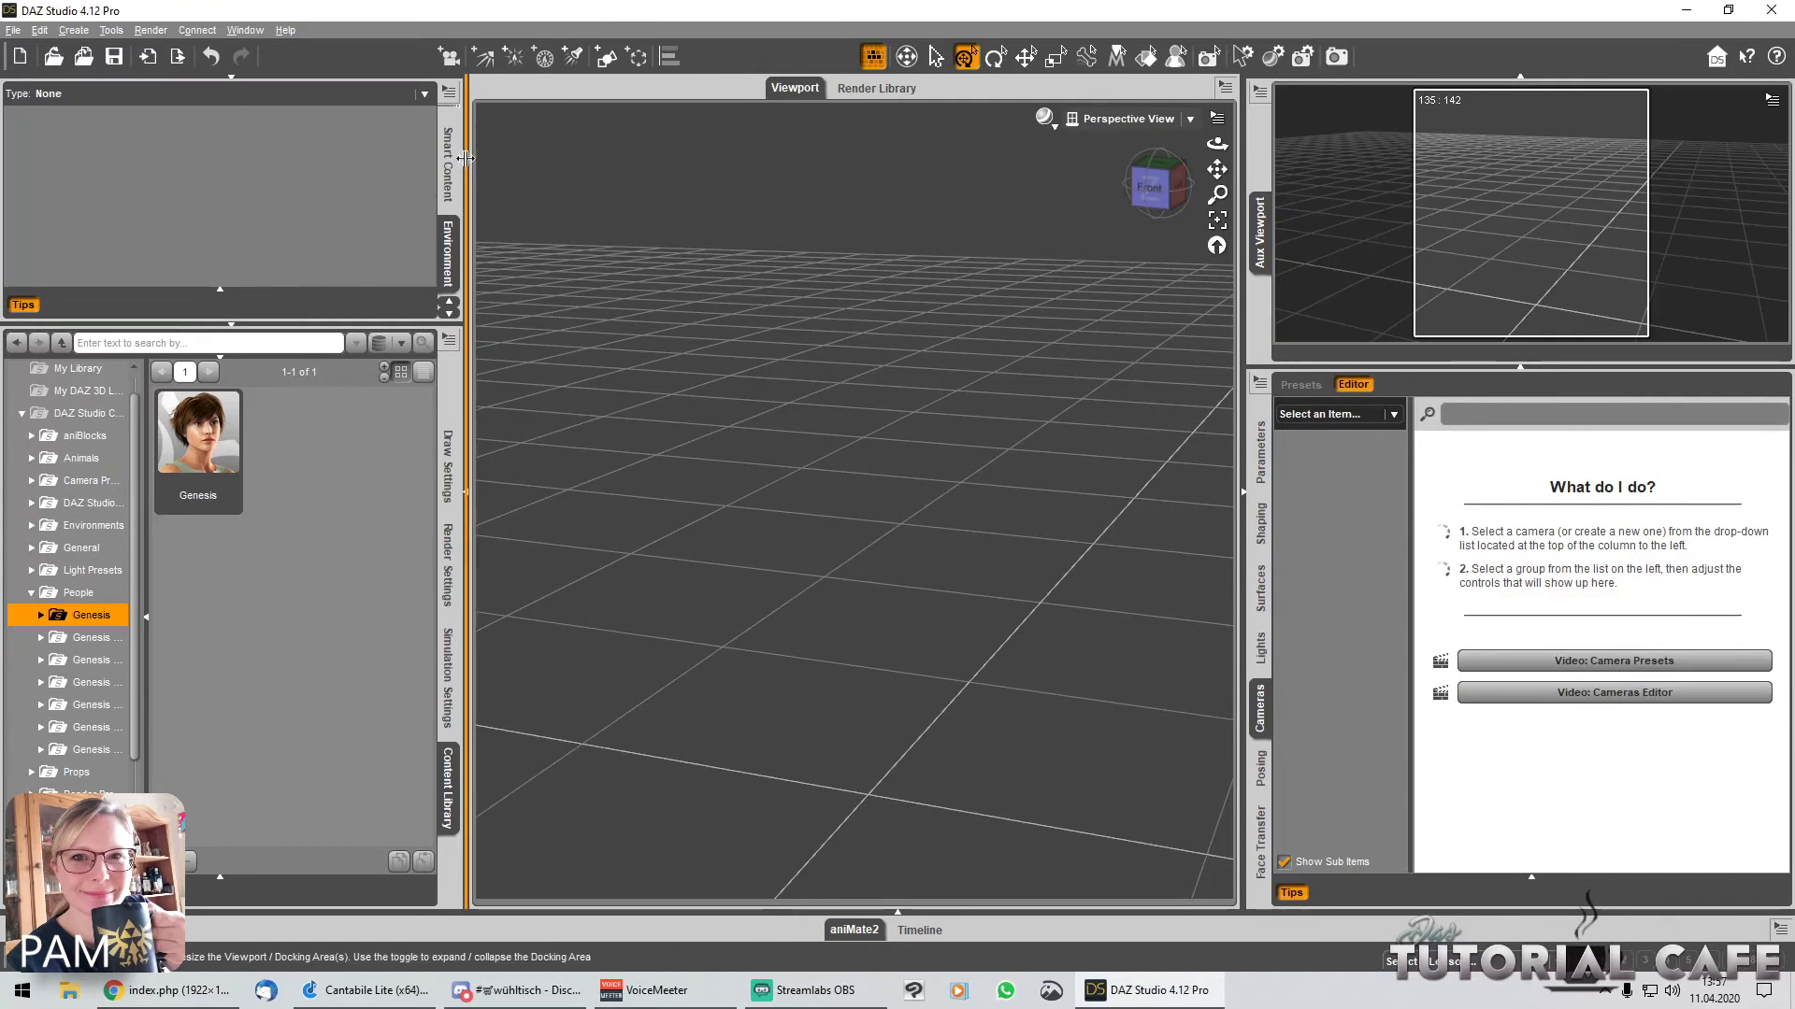
left_click_drag(337, 324, 337, 468)
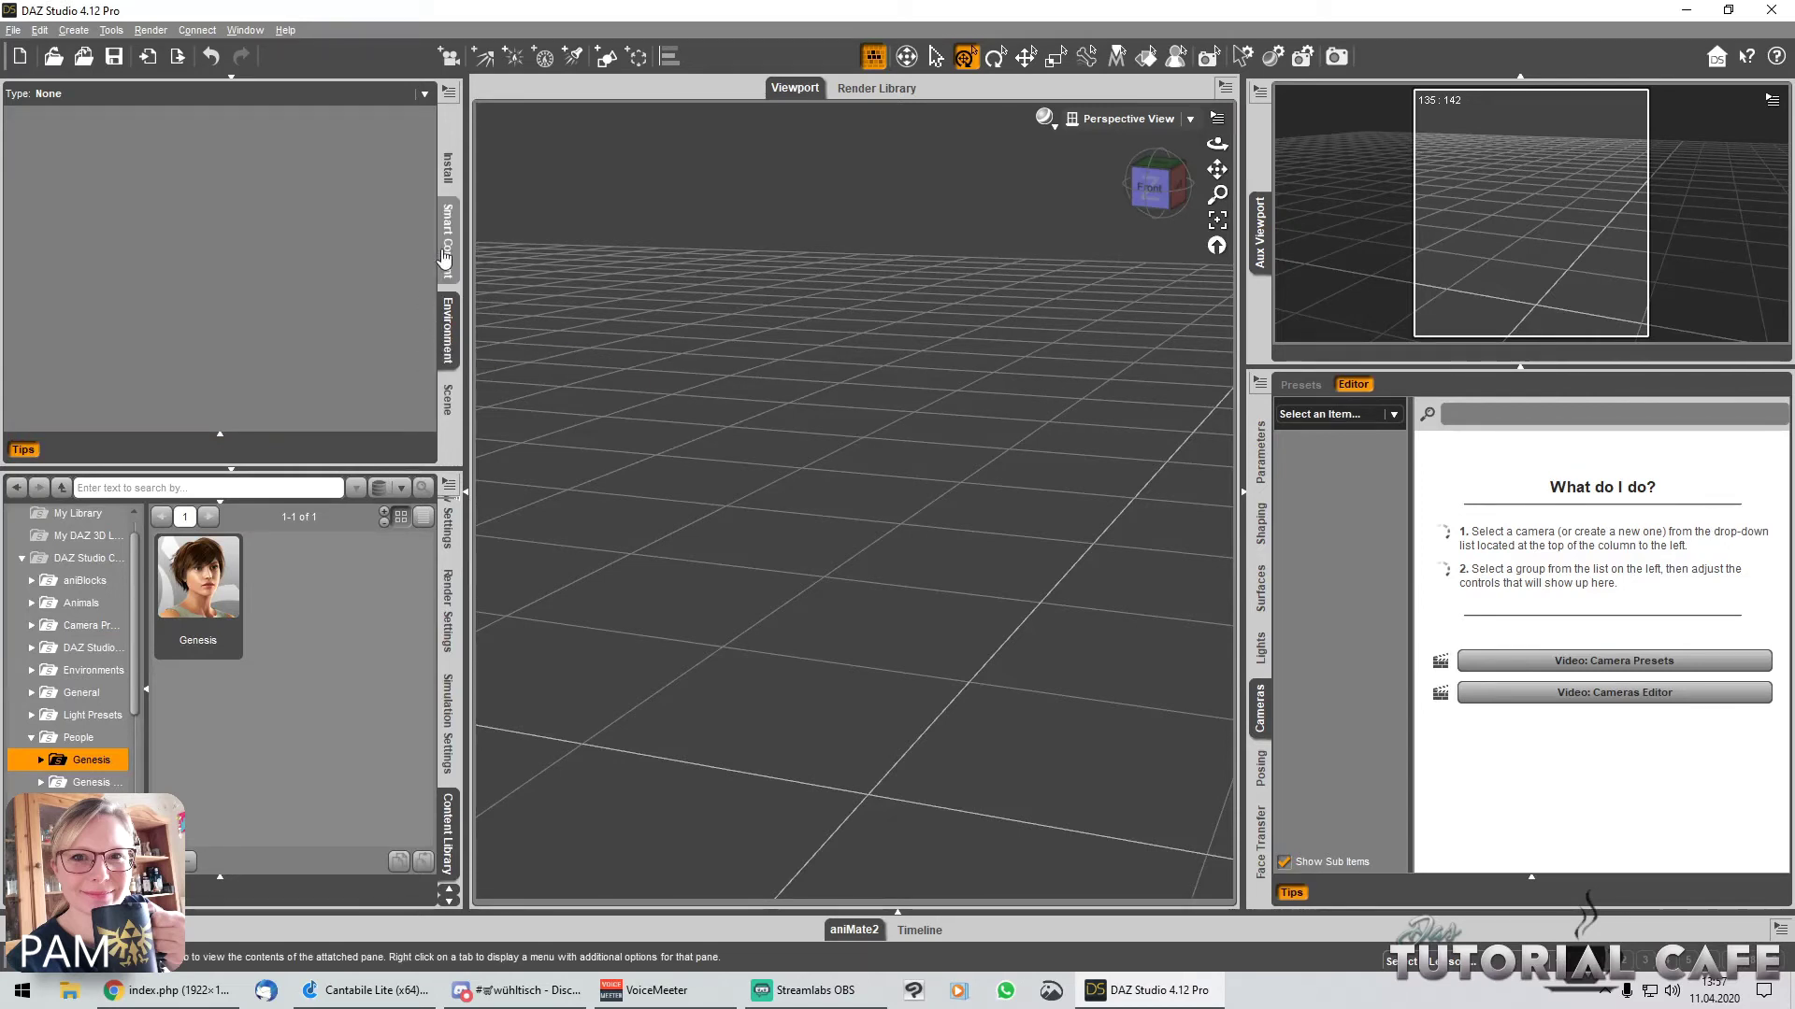
Step: Close the Install pane
right_click(450, 175)
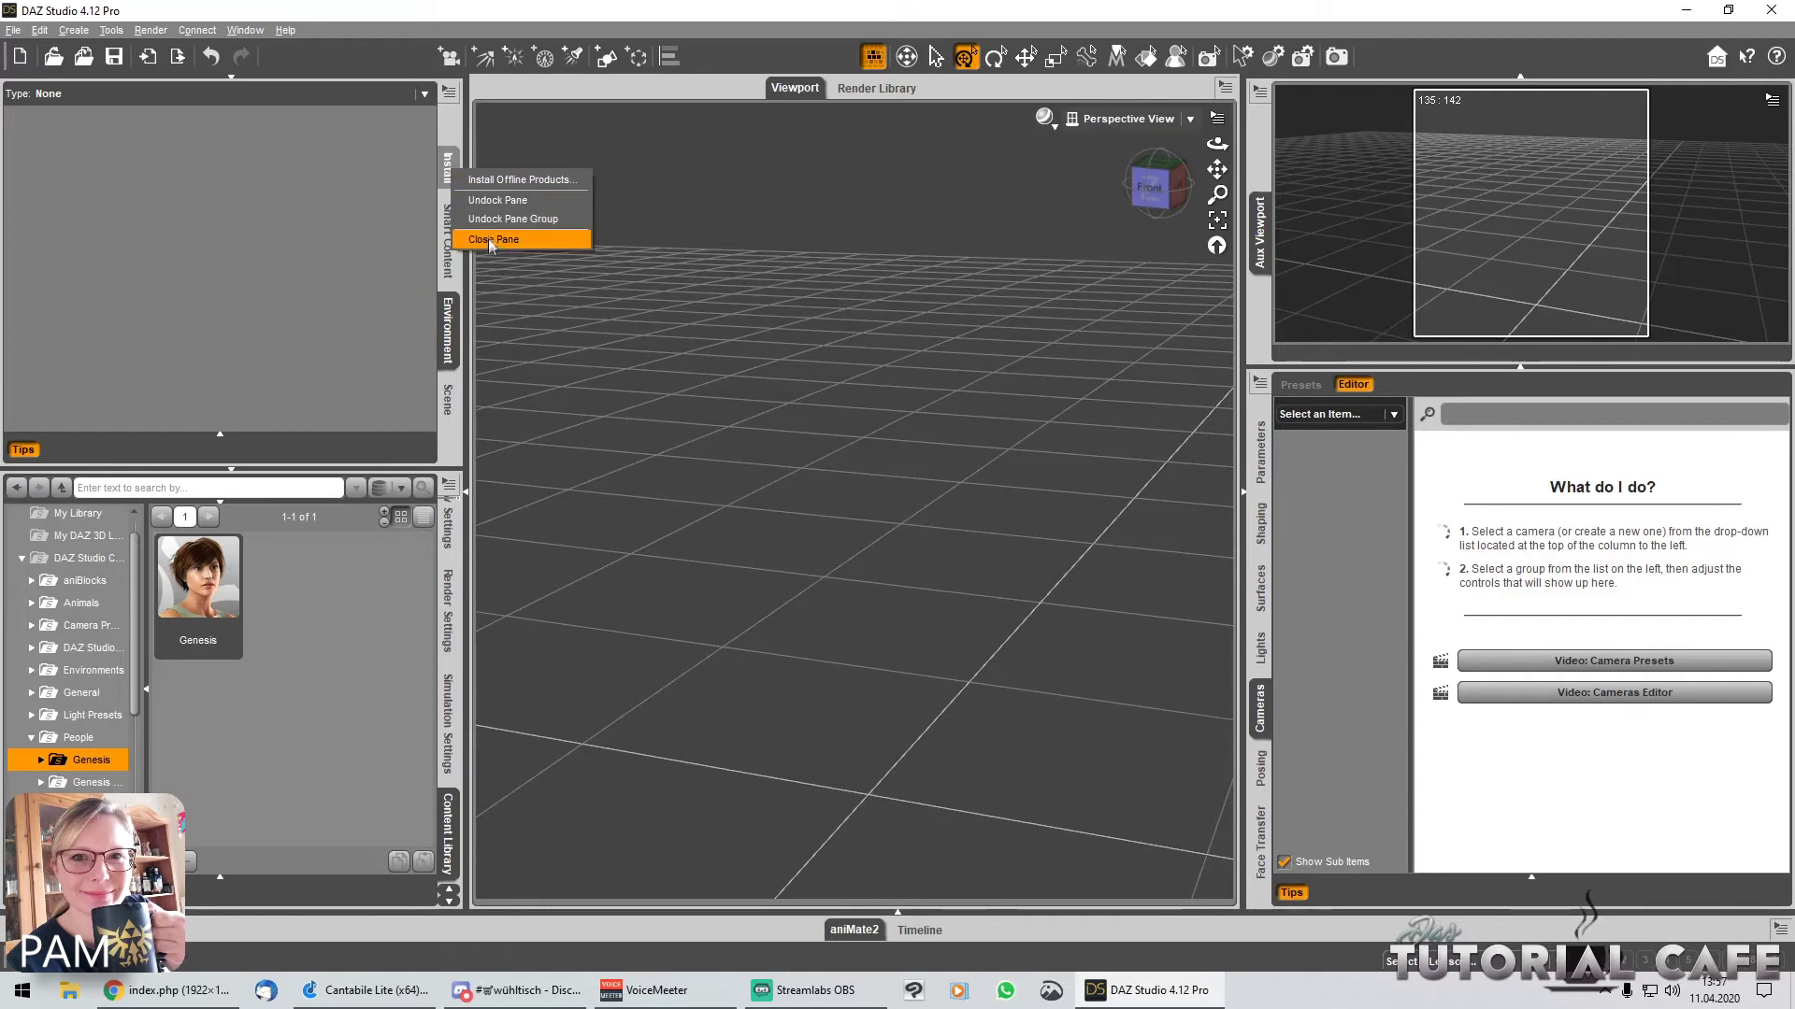
left_click(446, 169)
right_click(449, 171)
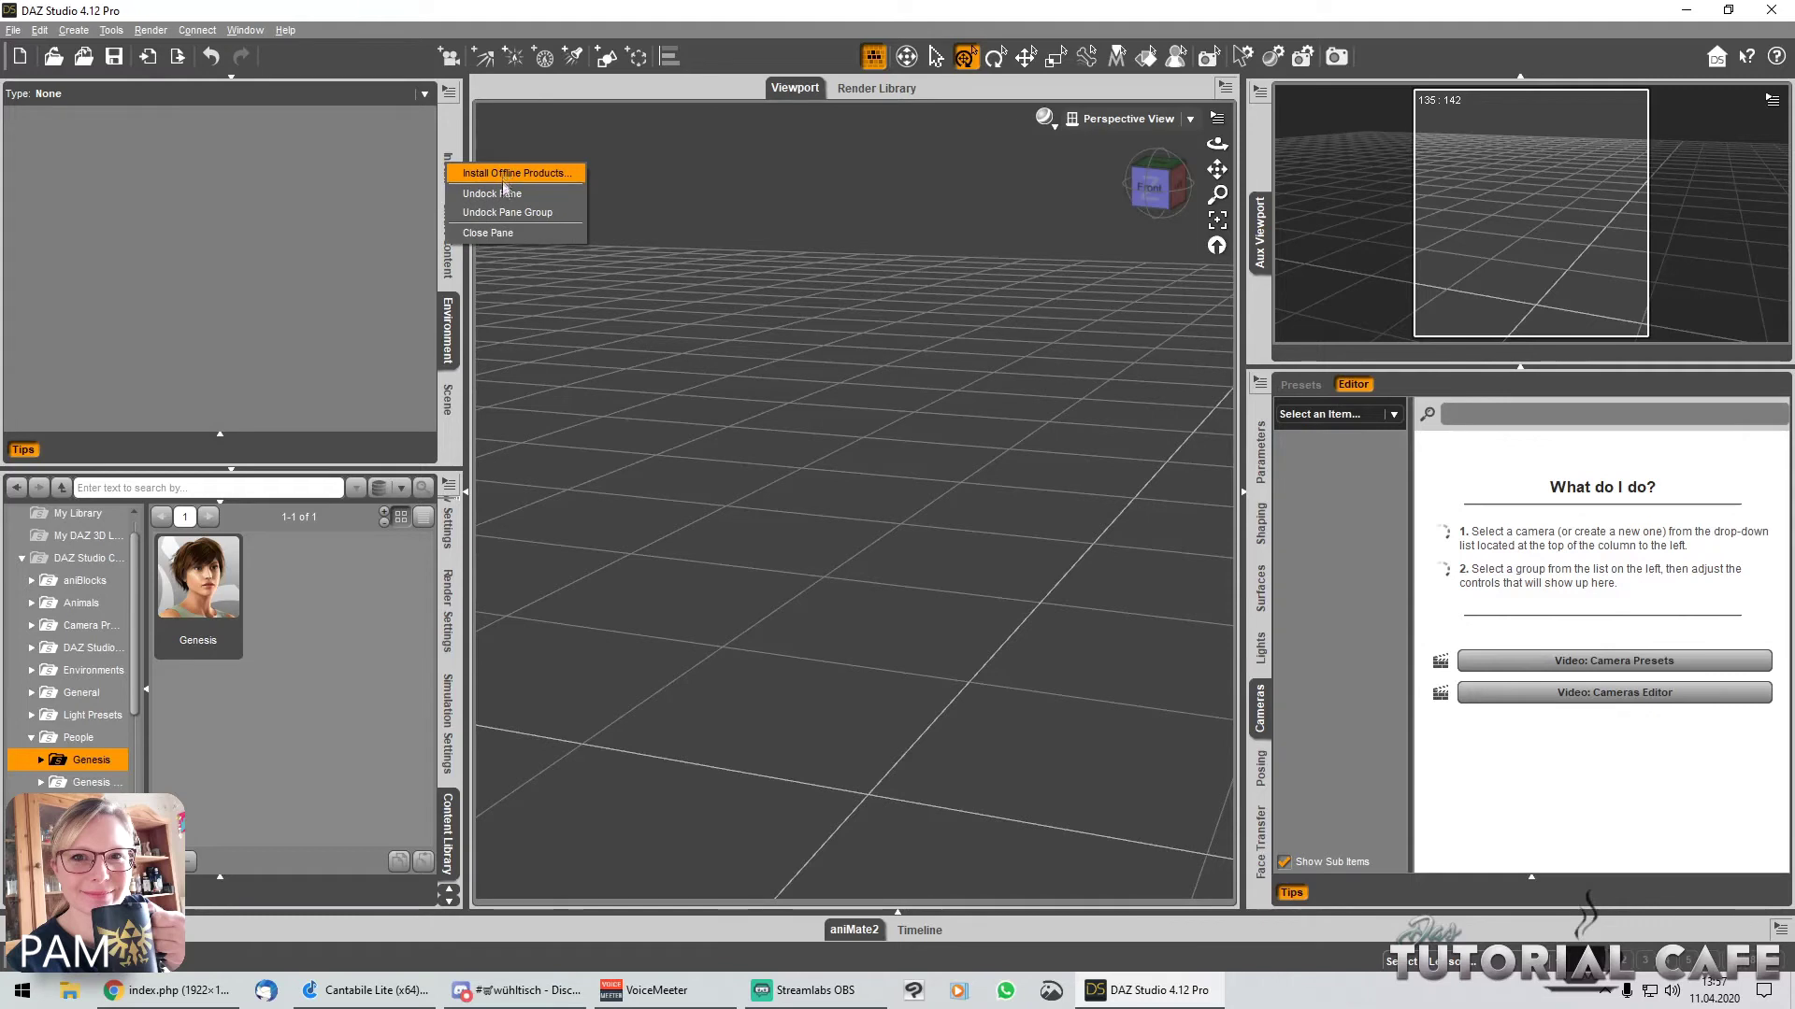
left_click(497, 234)
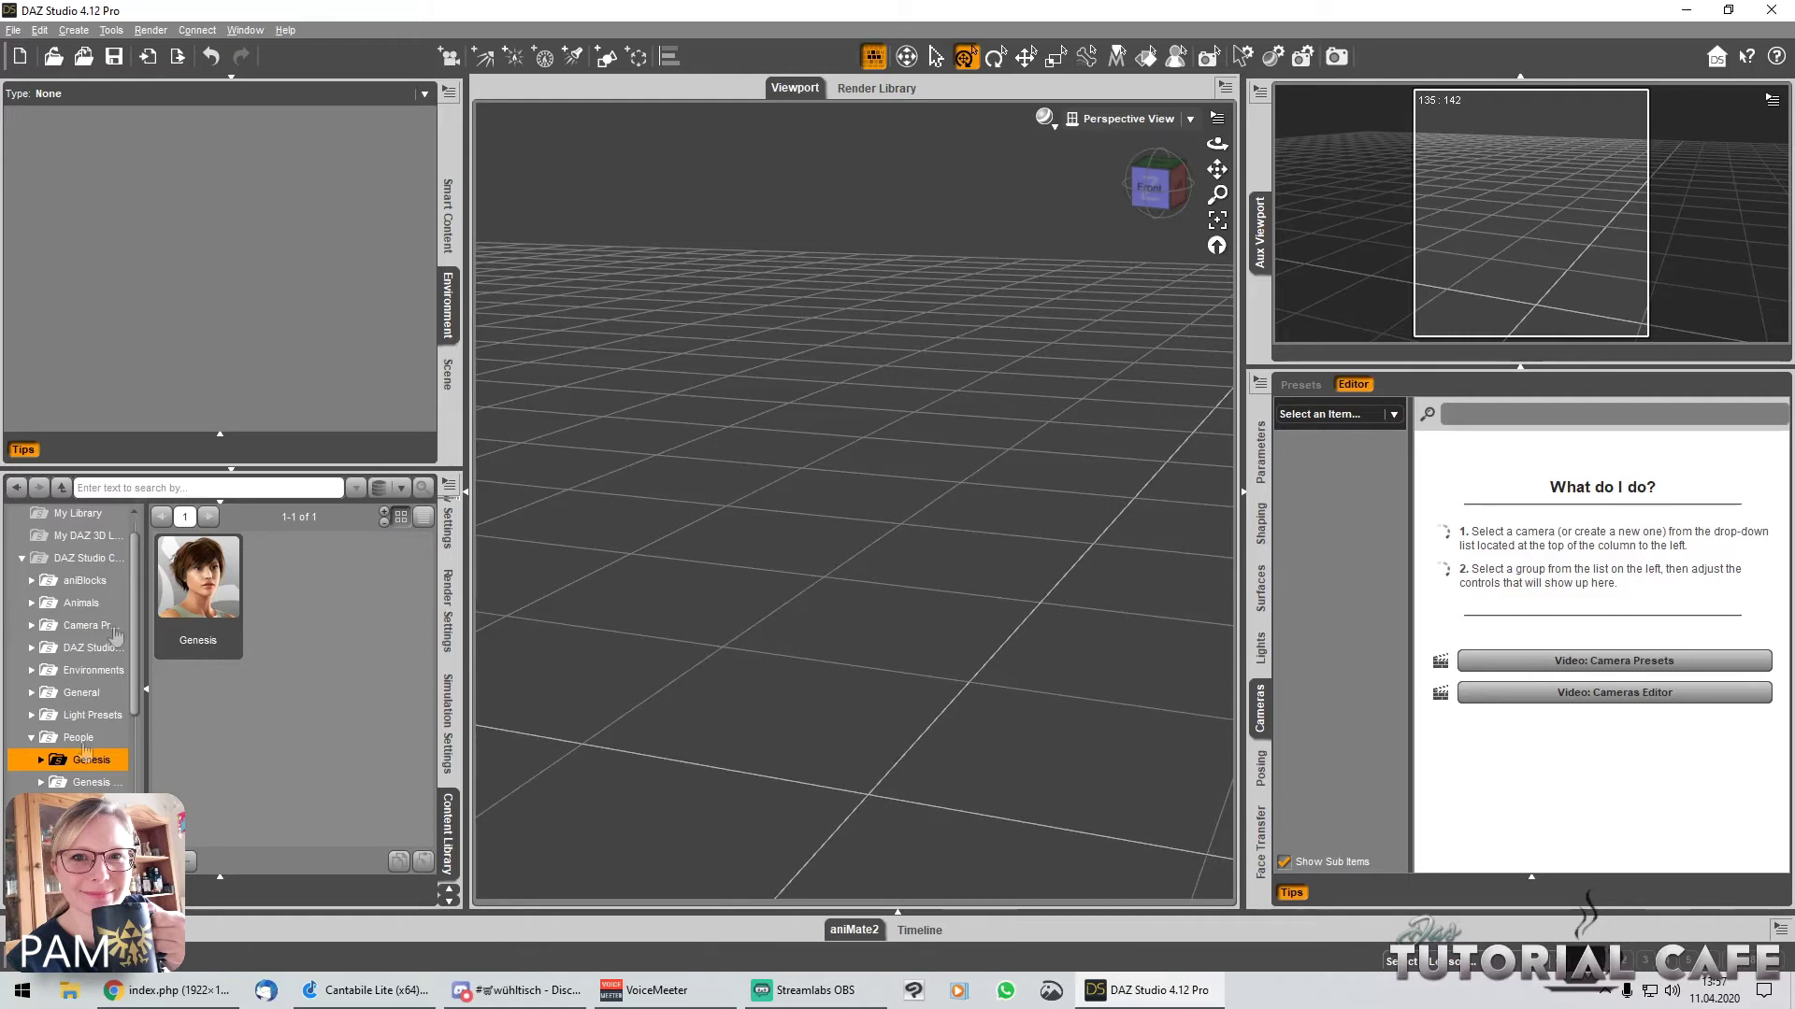
Step: Move the Smart Content pane ahead of Content Library in its group and enlarge that group, with Draw Settings showing
left_click(450, 217)
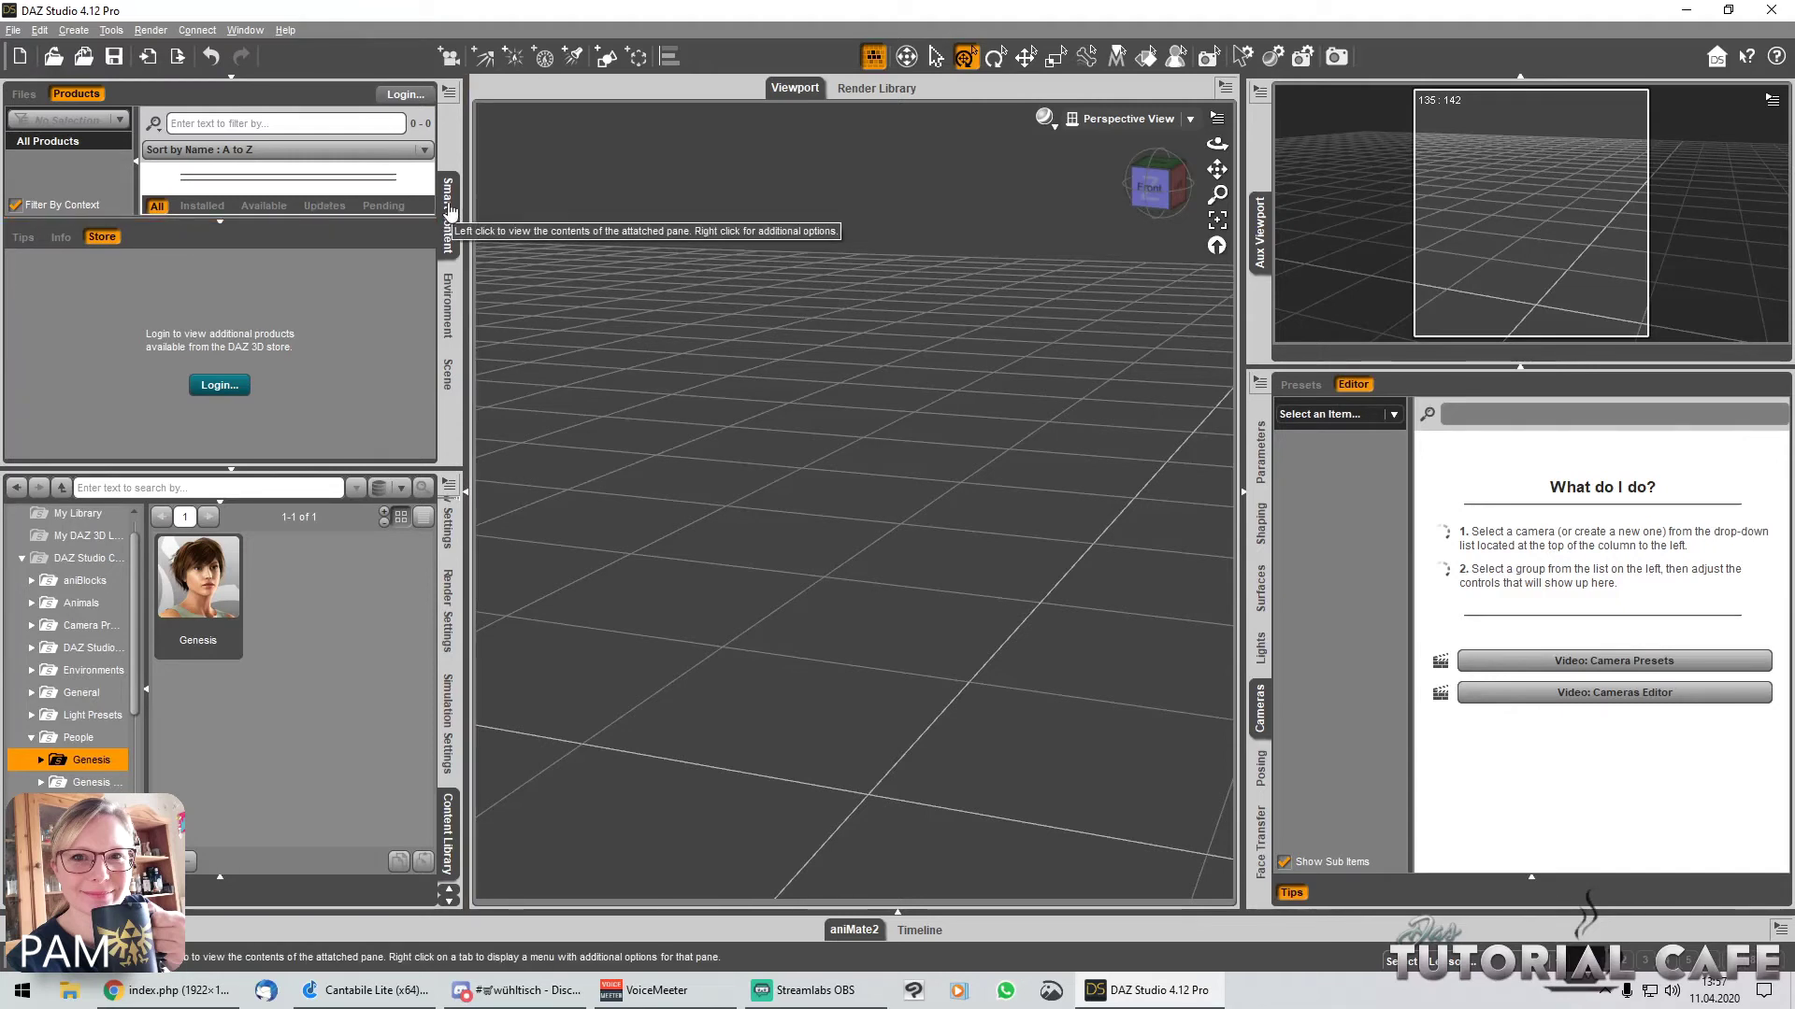
left_click(453, 791)
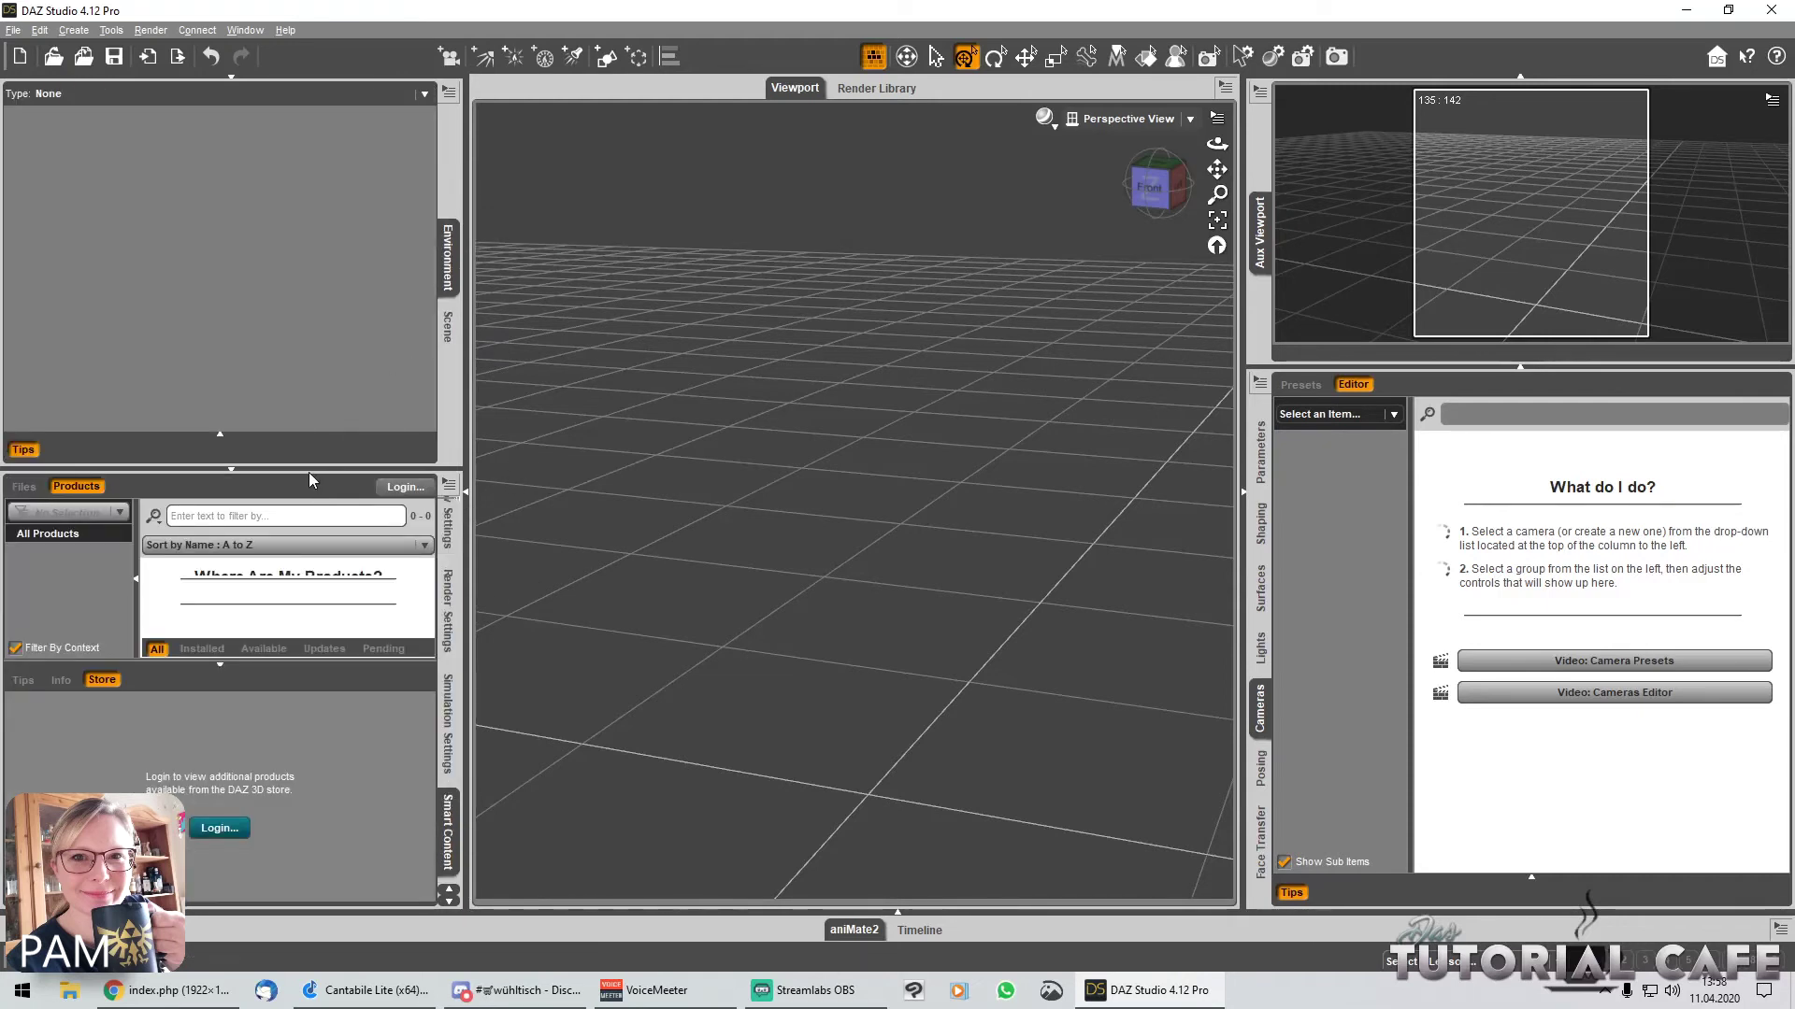
left_click_drag(311, 466, 298, 255)
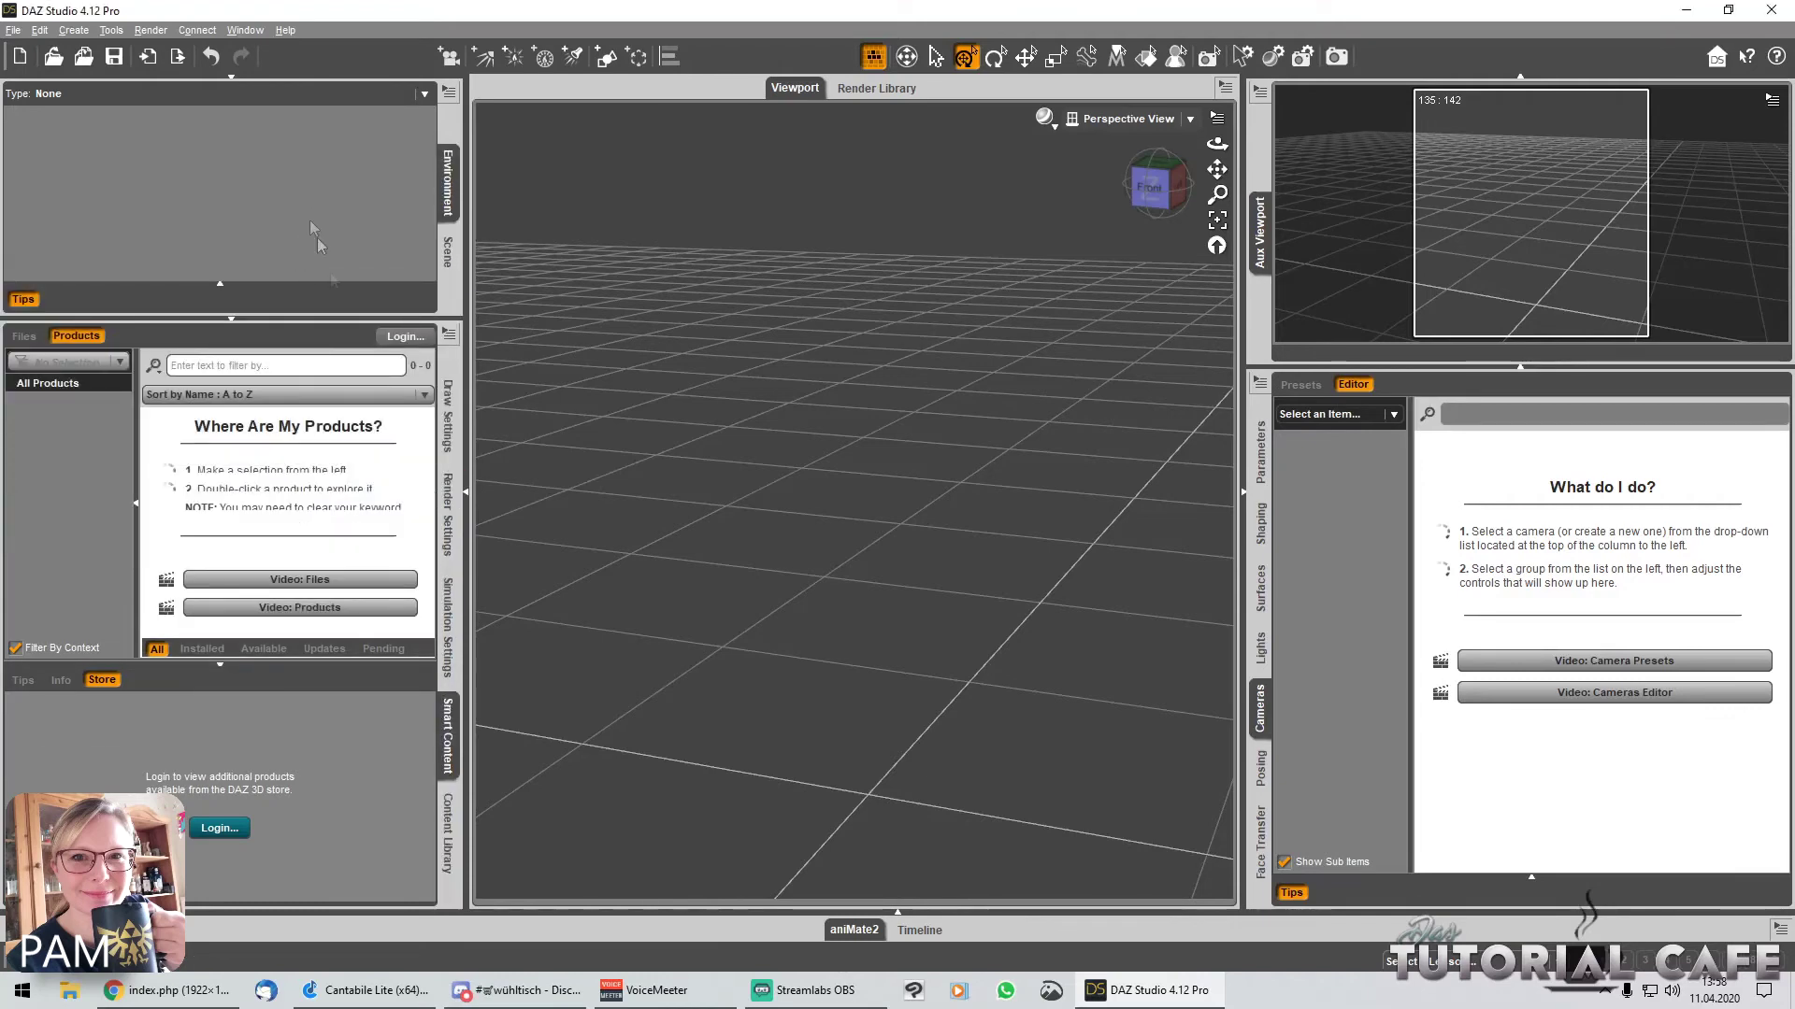
left_click(449, 423)
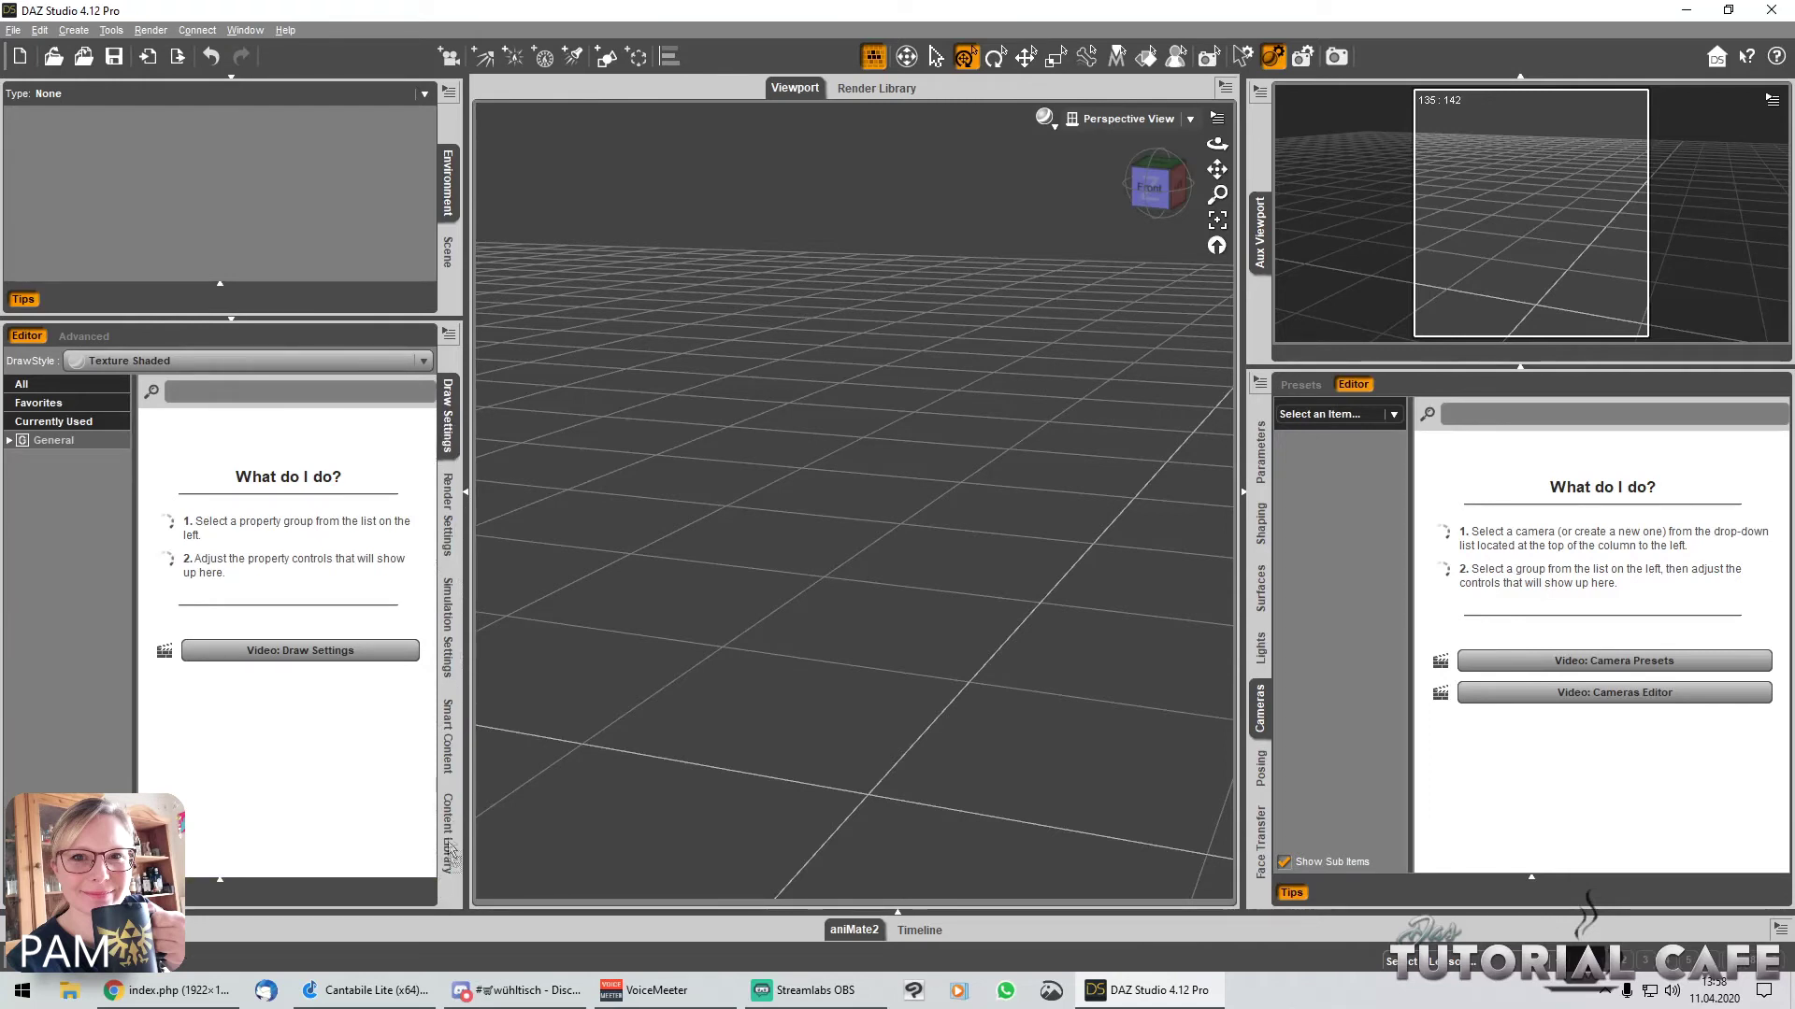
Step: Move the Draw Settings pane to the end of its group and the Content Library pane to the front
left_click_drag(453, 416, 450, 822)
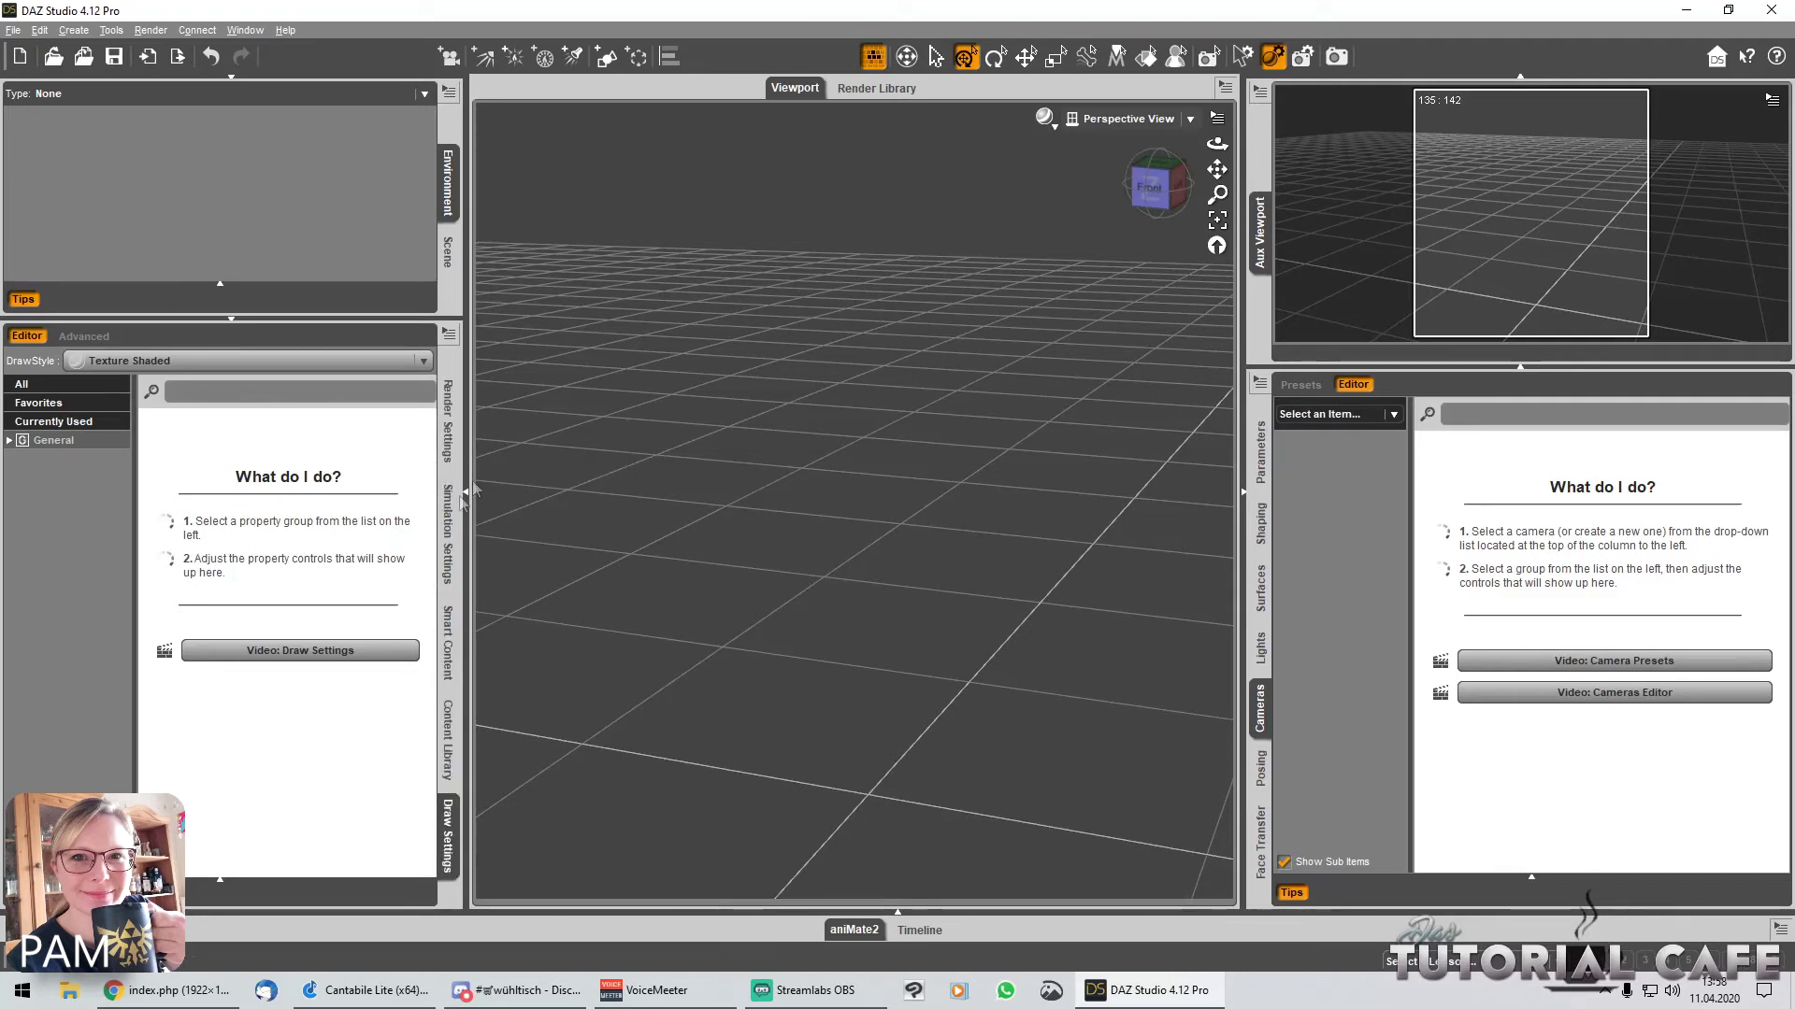
left_click(448, 747)
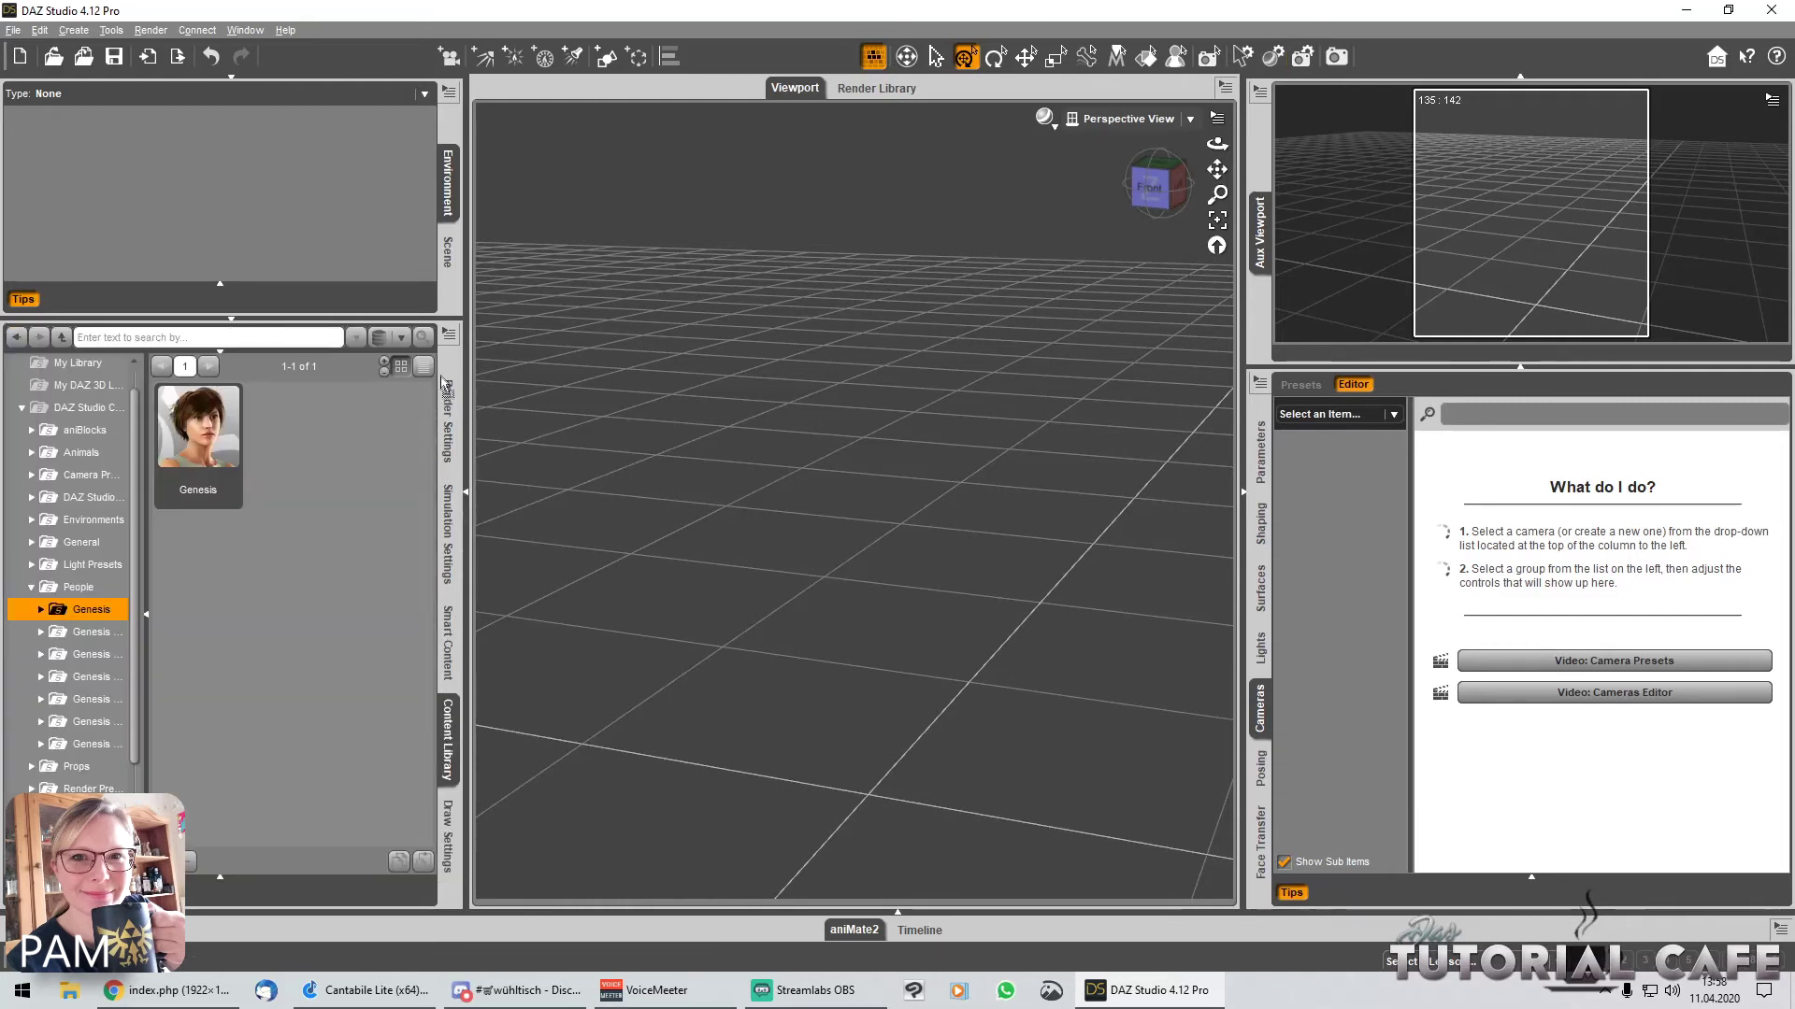
Step: Move the Render Settings pane into the Viewport group, after Render Library
left_click(448, 420)
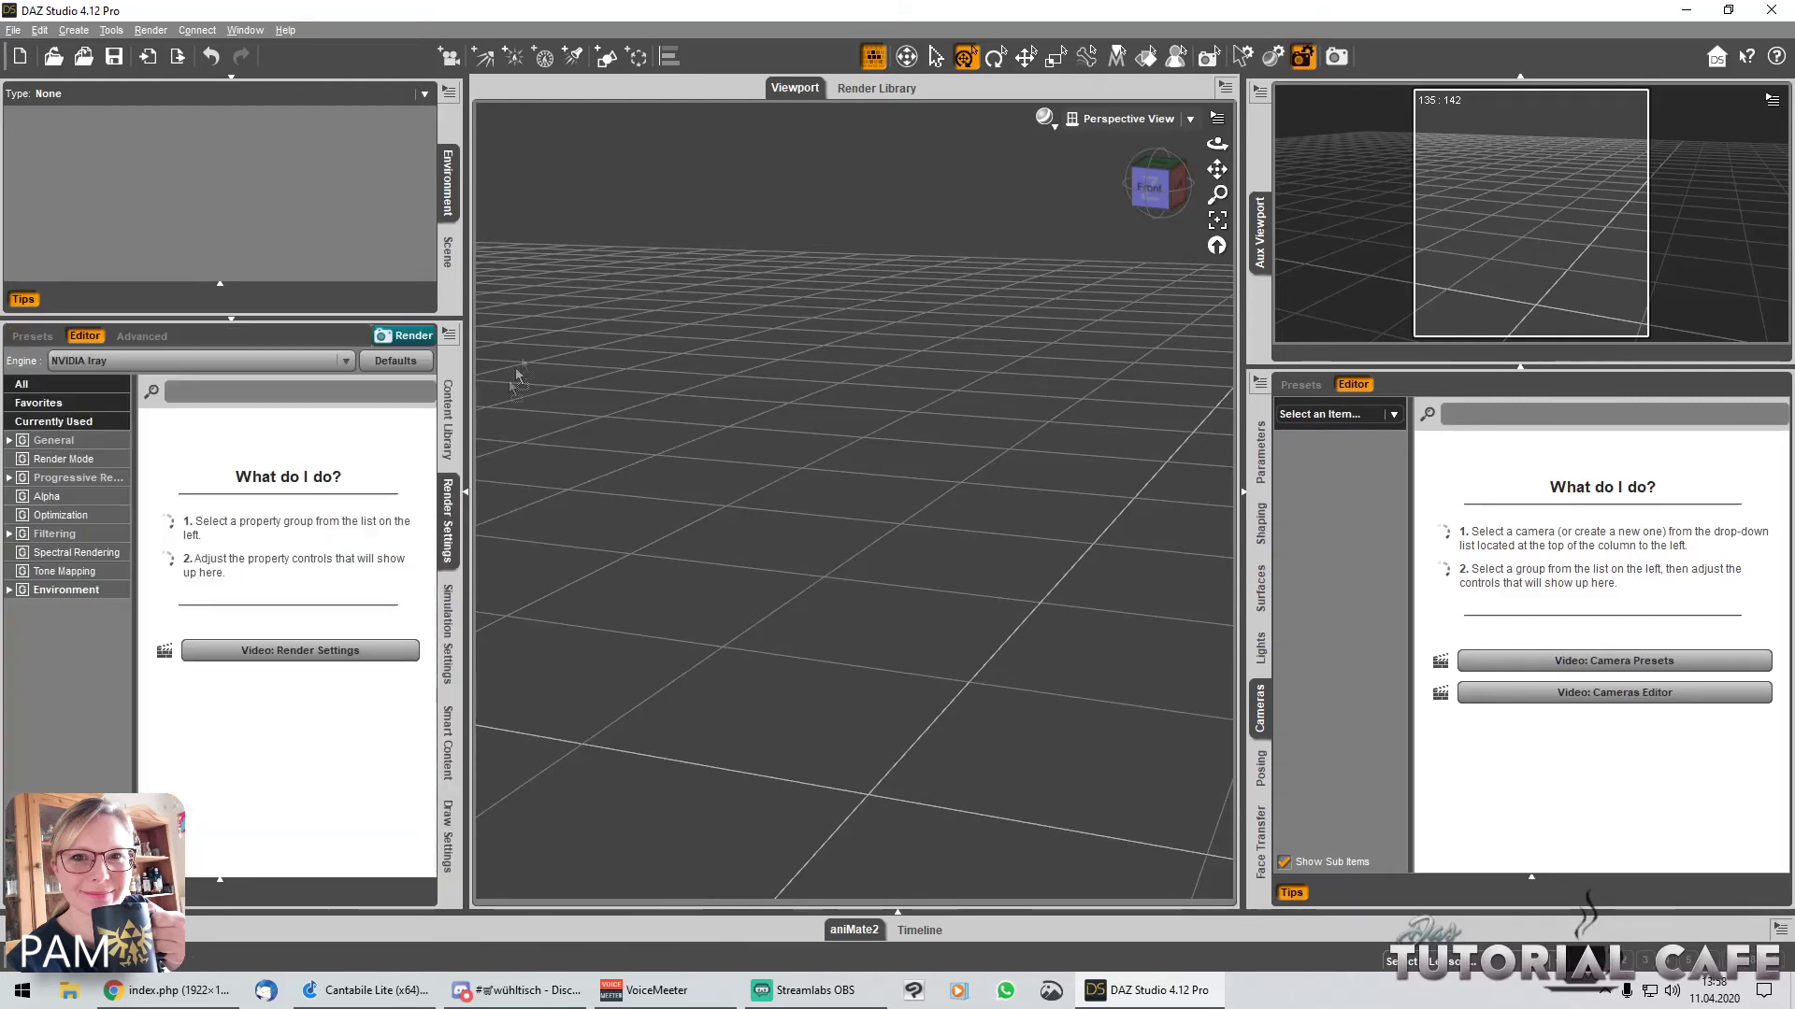
left_click_drag(705, 92, 708, 90)
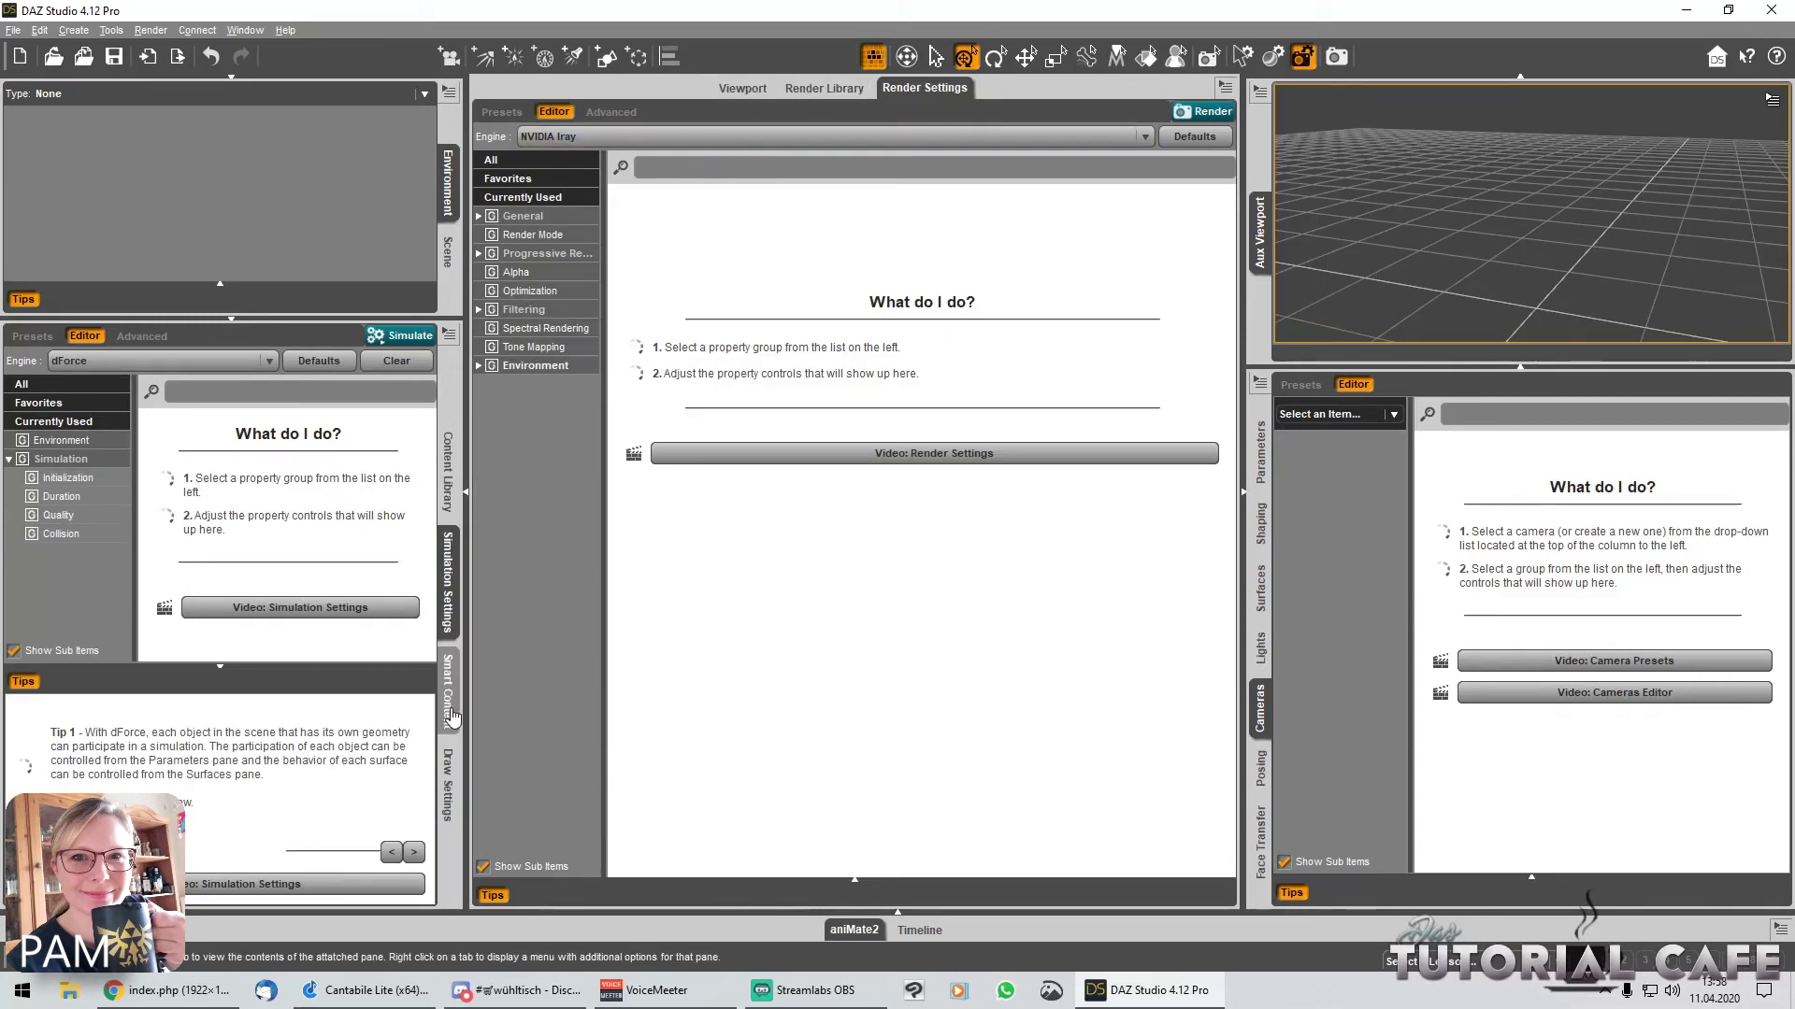
Step: Add a Tool Settings pane to the Content Library group, place it directly after Content Library, and bring Draw Settings to the front
right_click(447, 853)
mouse_move(485, 866)
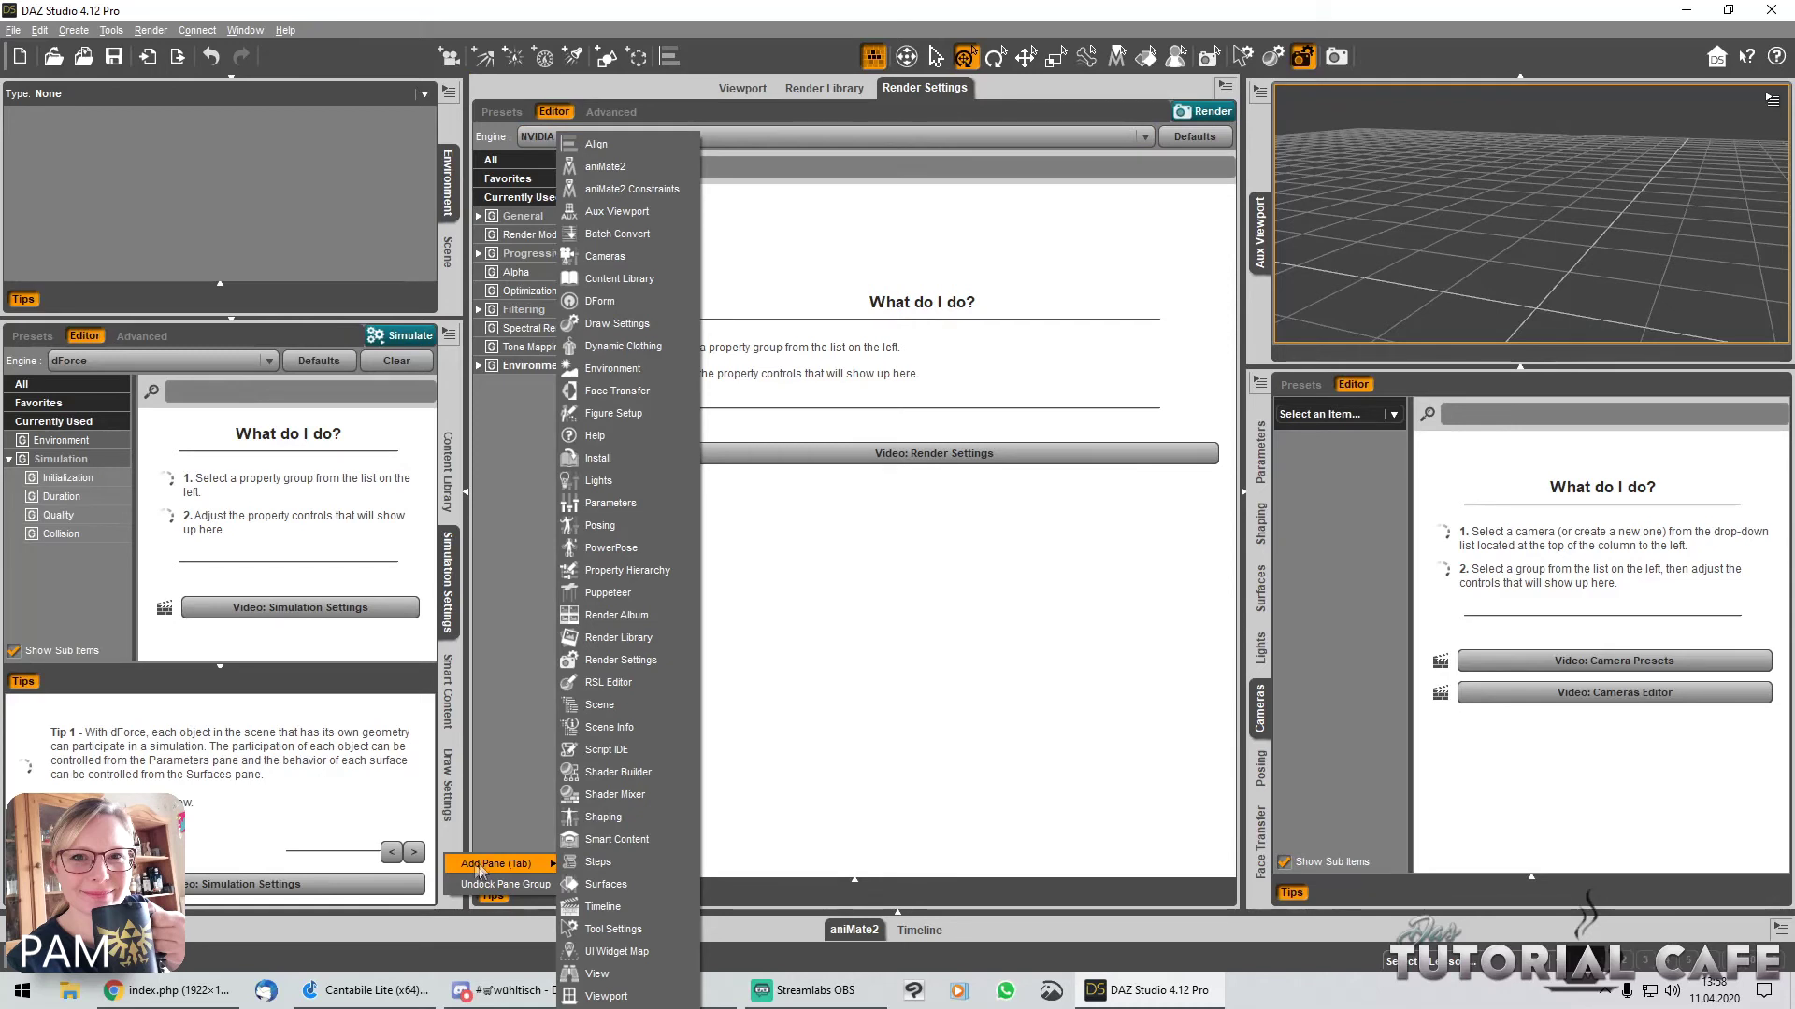
key("Escape")
key("Escape")
right_click(445, 837)
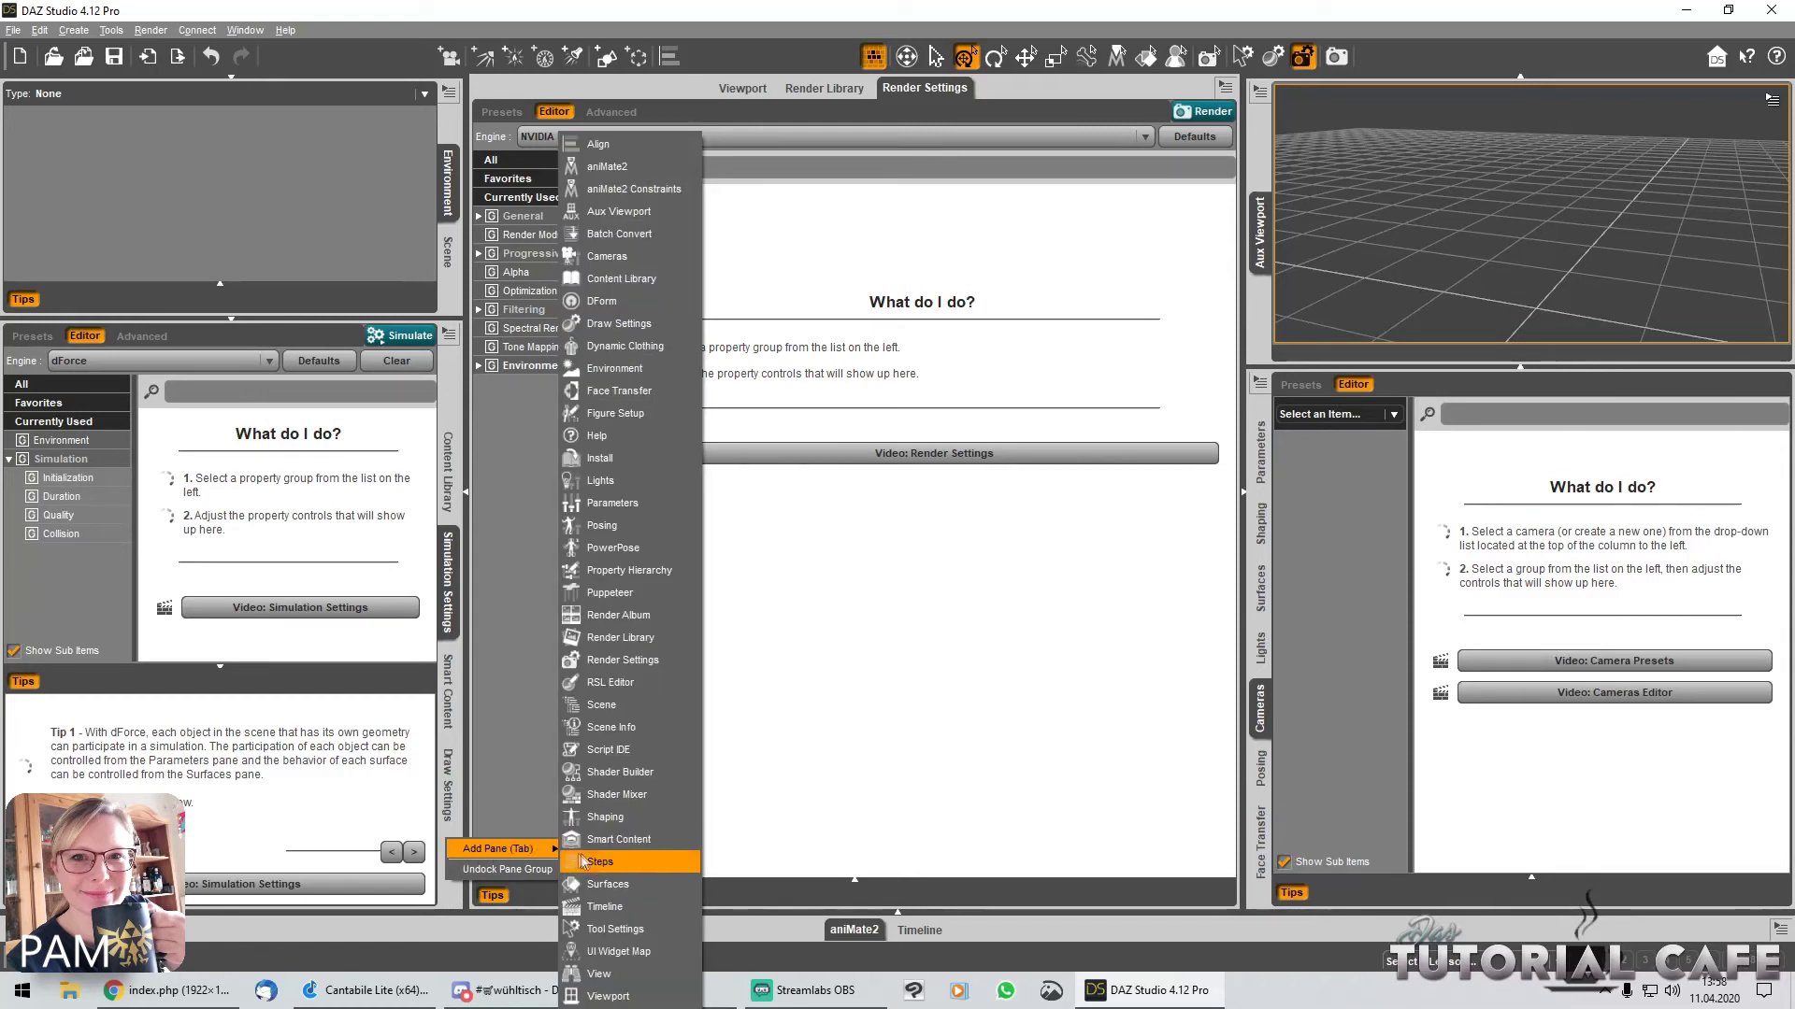
left_click(641, 930)
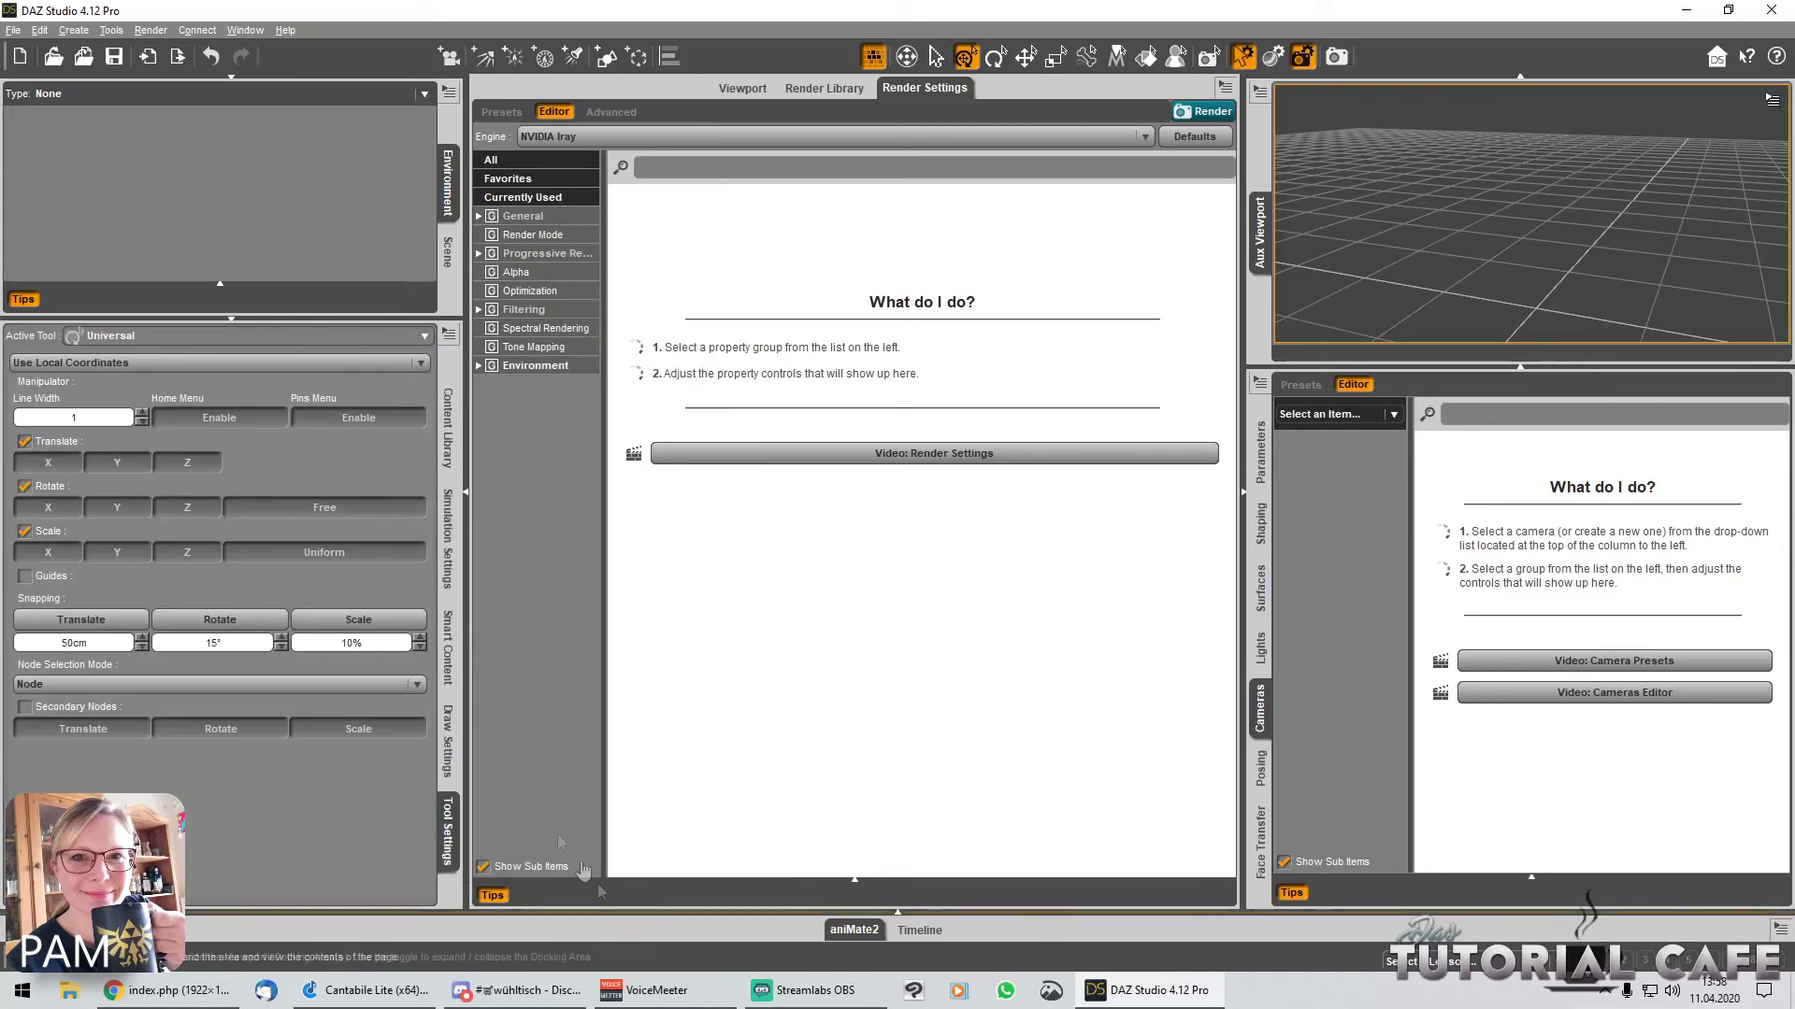
left_click_drag(455, 727, 448, 493)
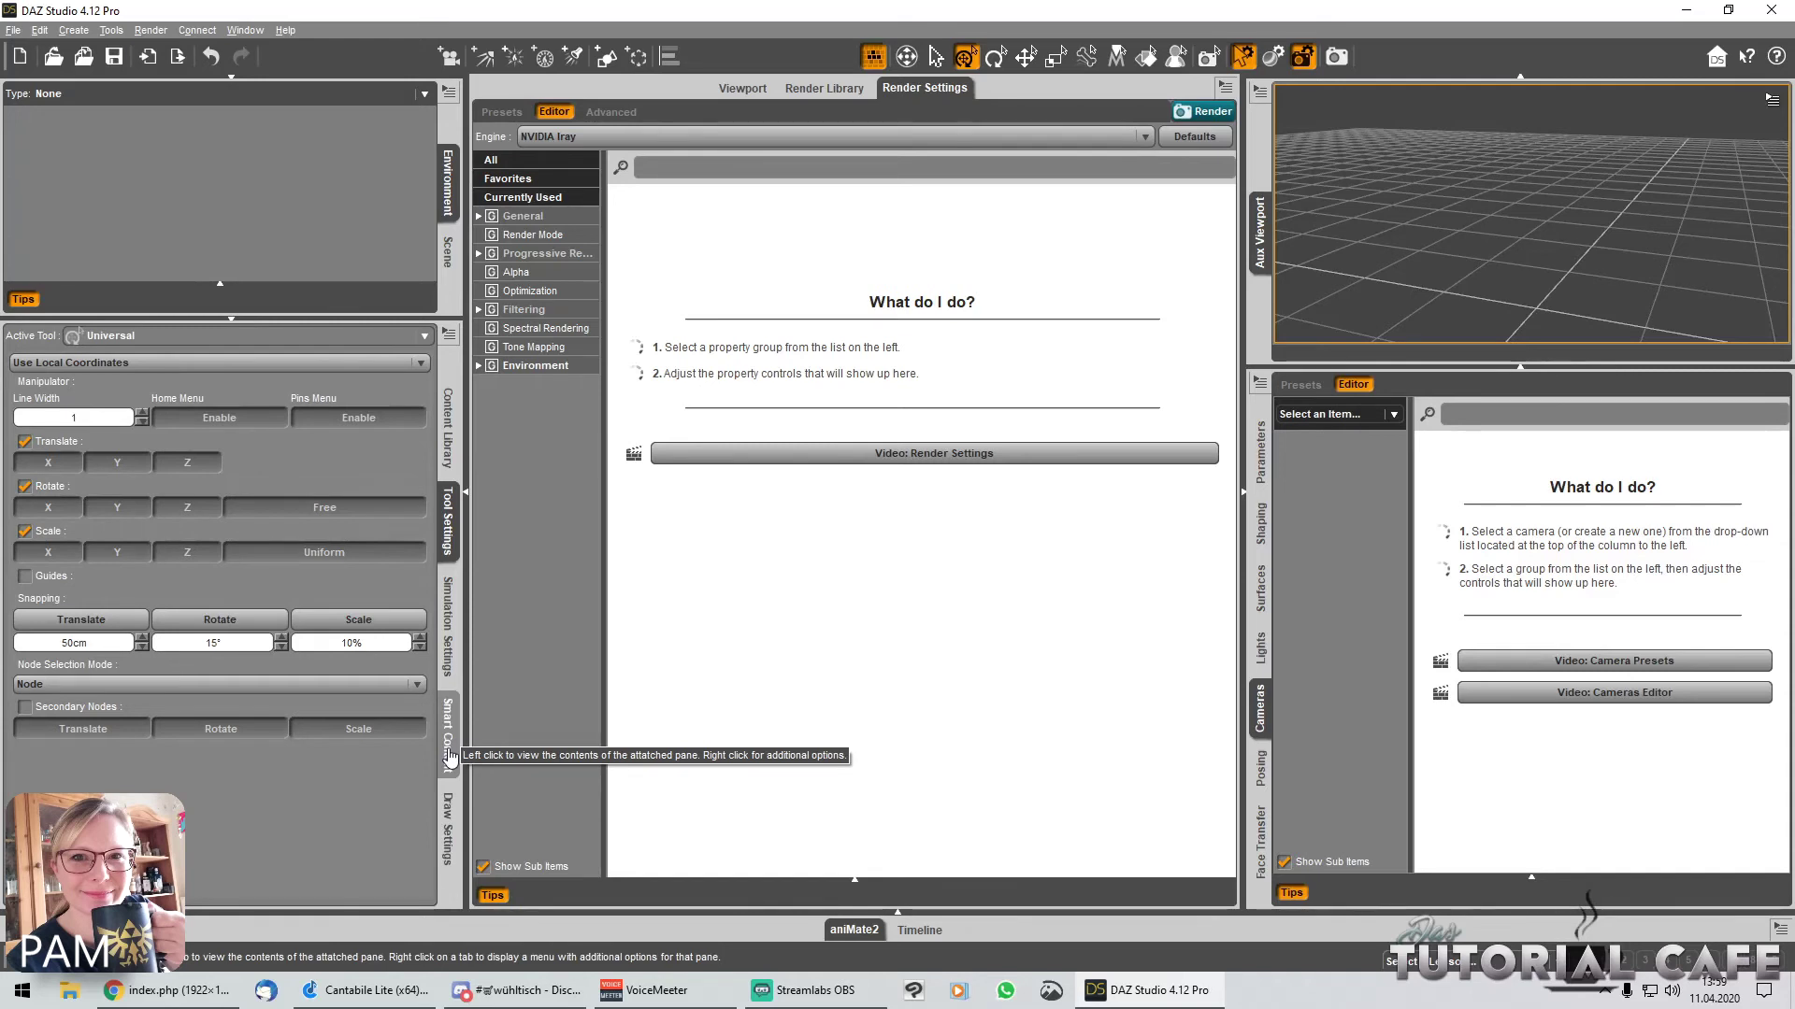
left_click(446, 853)
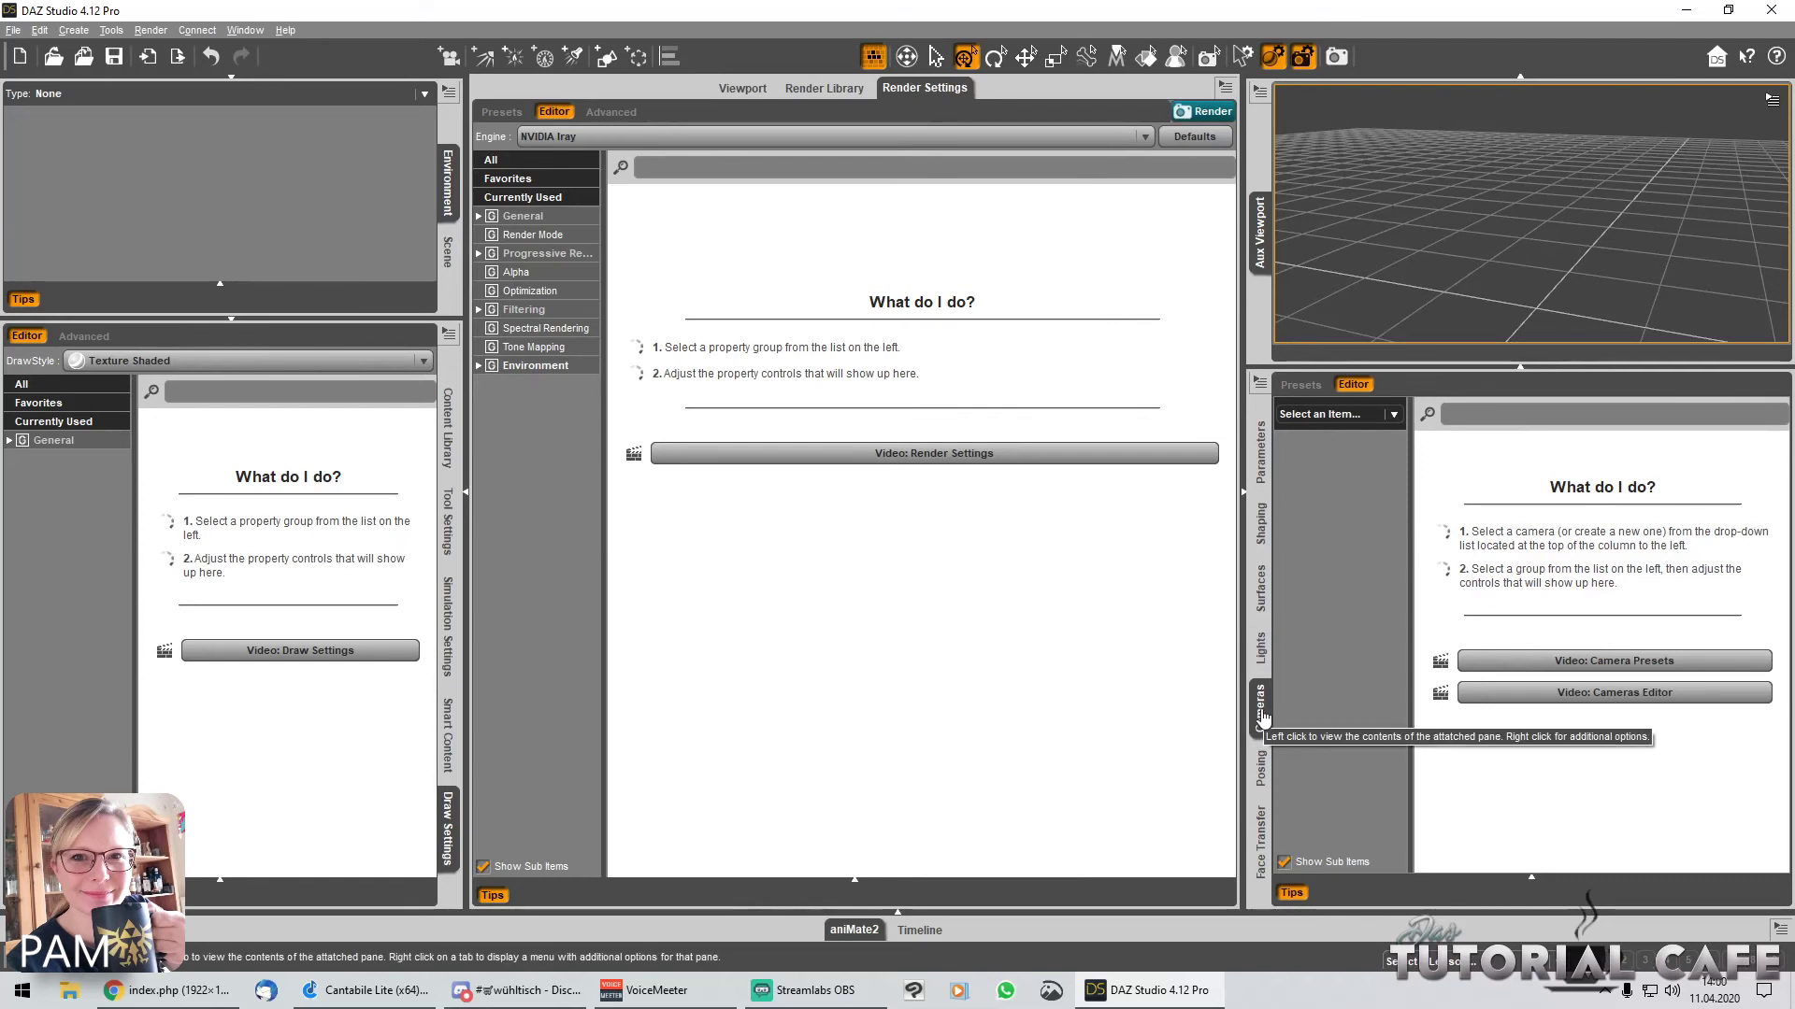
Step: Undock the Cameras pane as a floating window and dock it back in its group after Face Transfer
left_click_drag(1262, 718, 1008, 573)
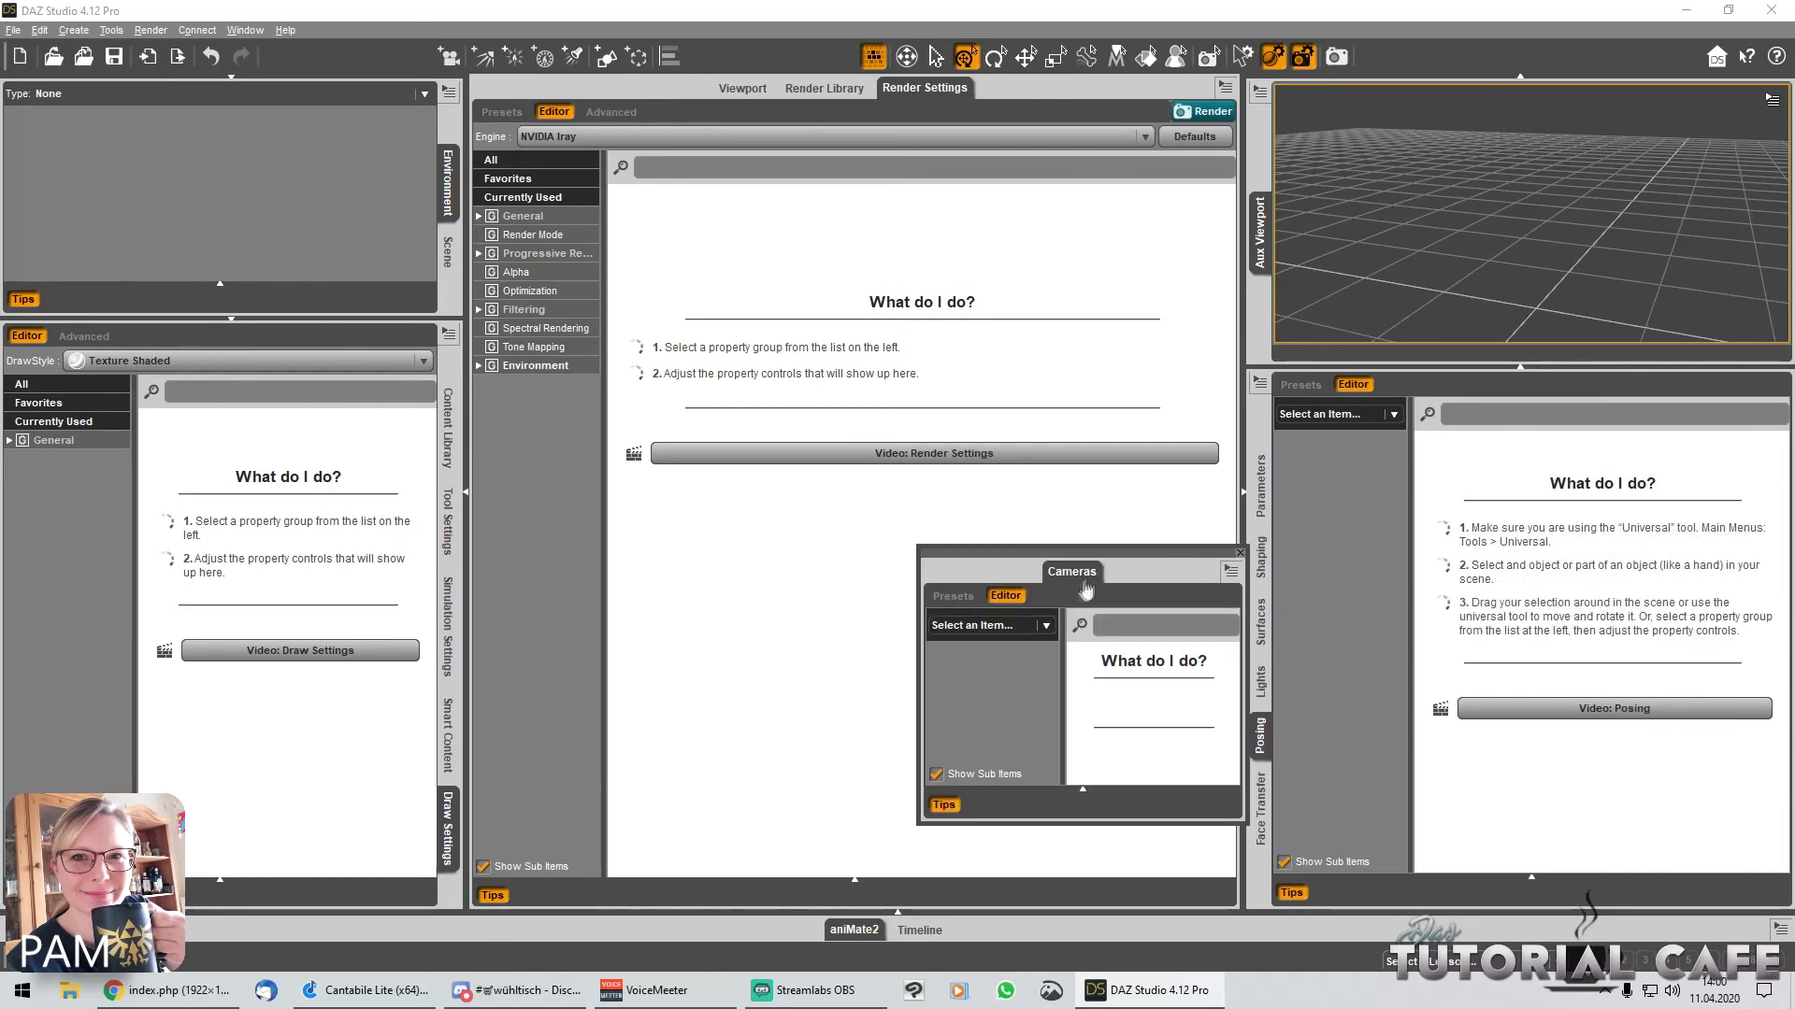
left_click_drag(1085, 579, 1128, 260)
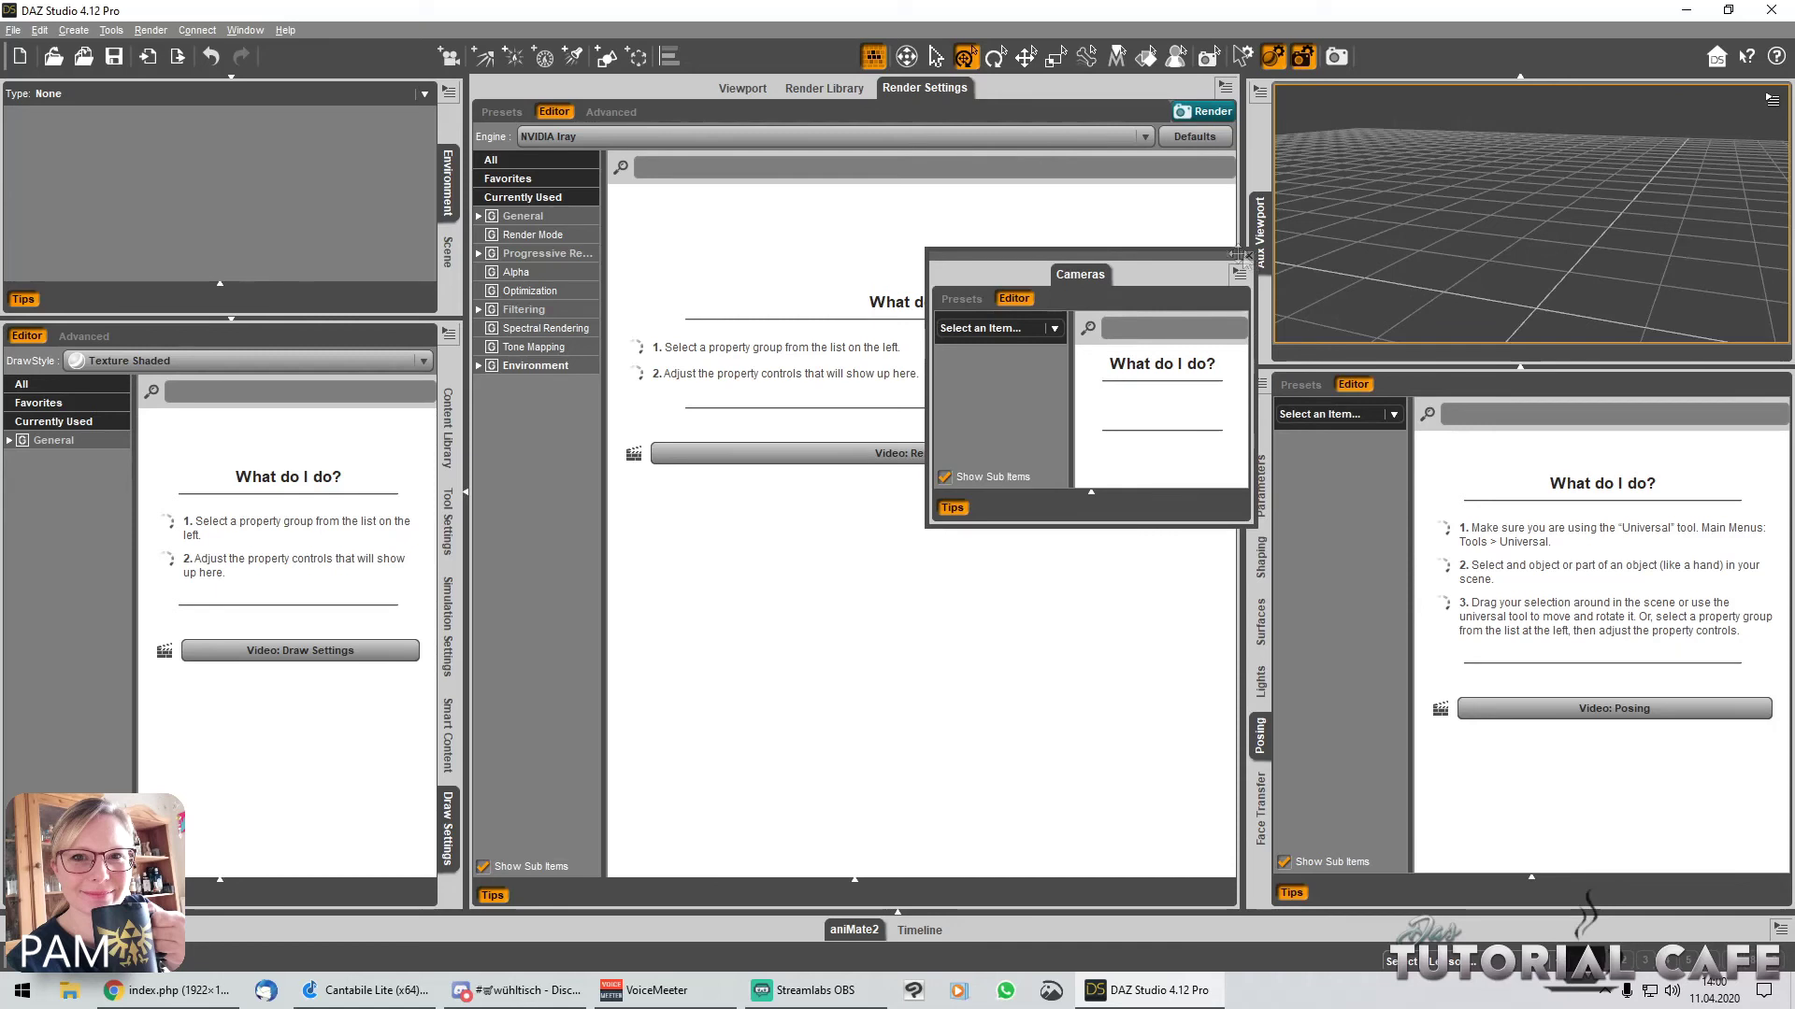
left_click_drag(1222, 792, 1226, 799)
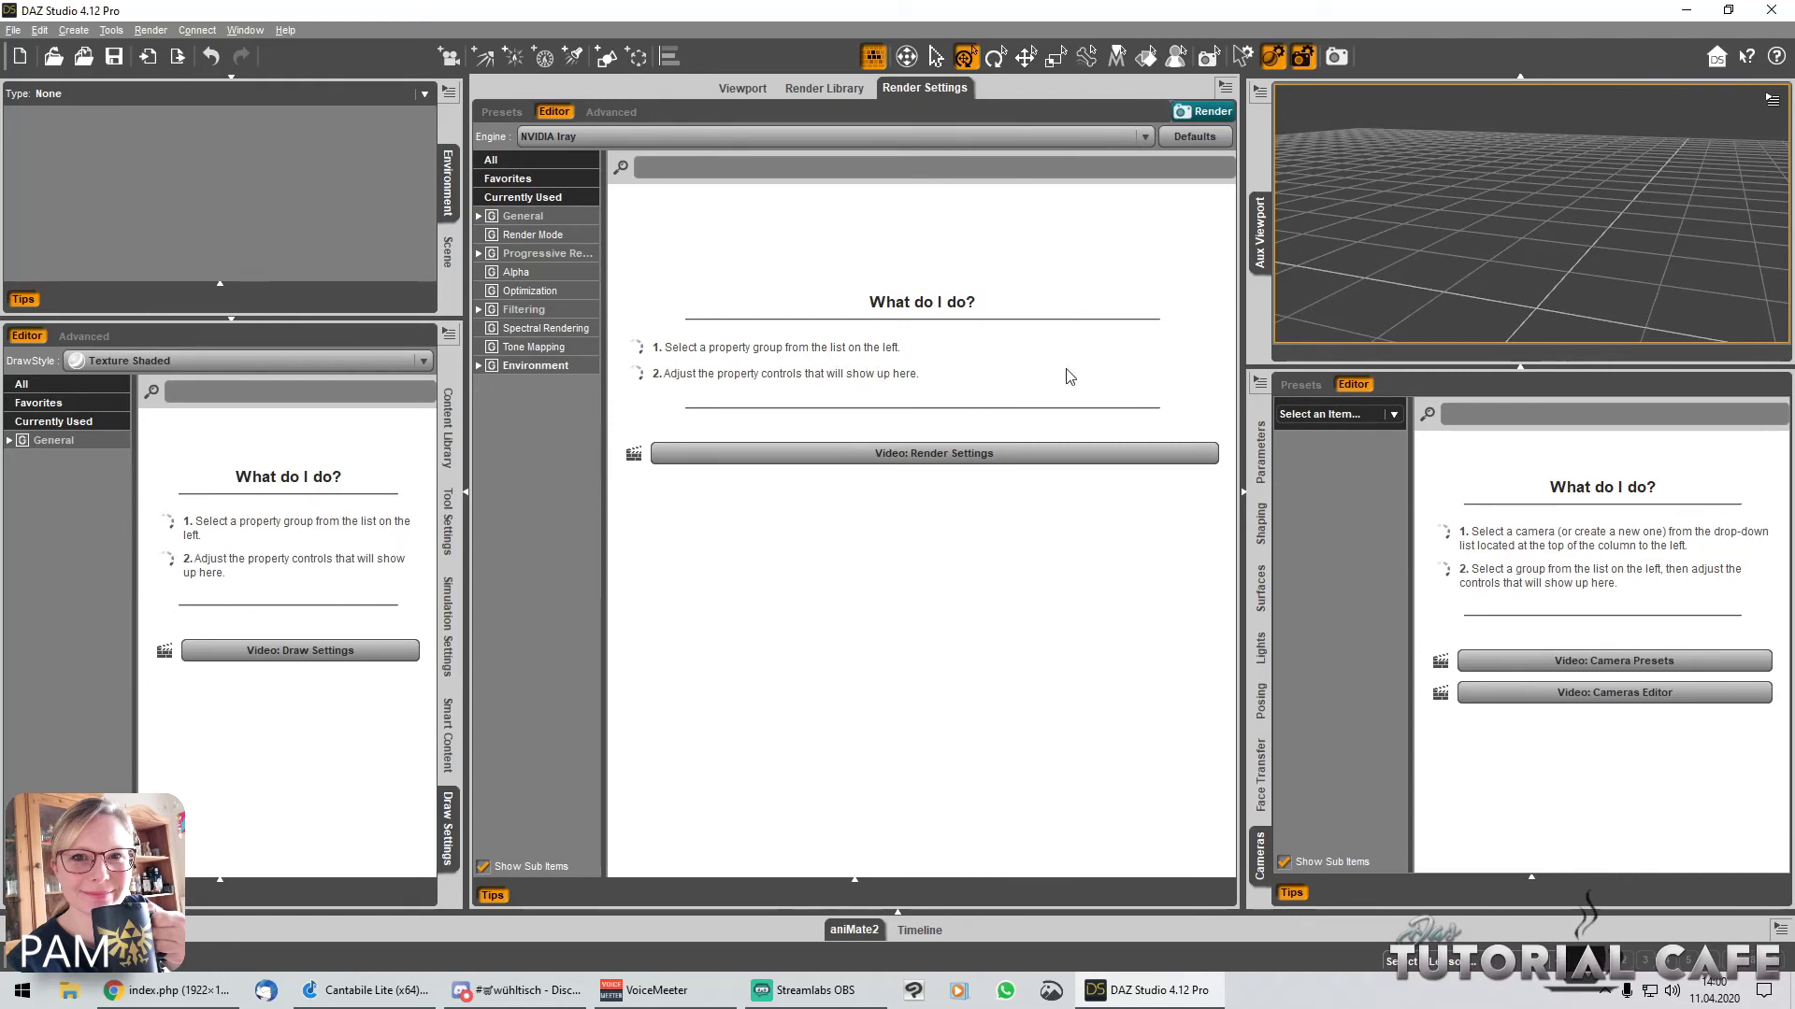
Step: Save the workspace layout as Tutorial-Cafe with actions, menus and toolbars all set to Custom
left_click(247, 31)
mouse_move(257, 87)
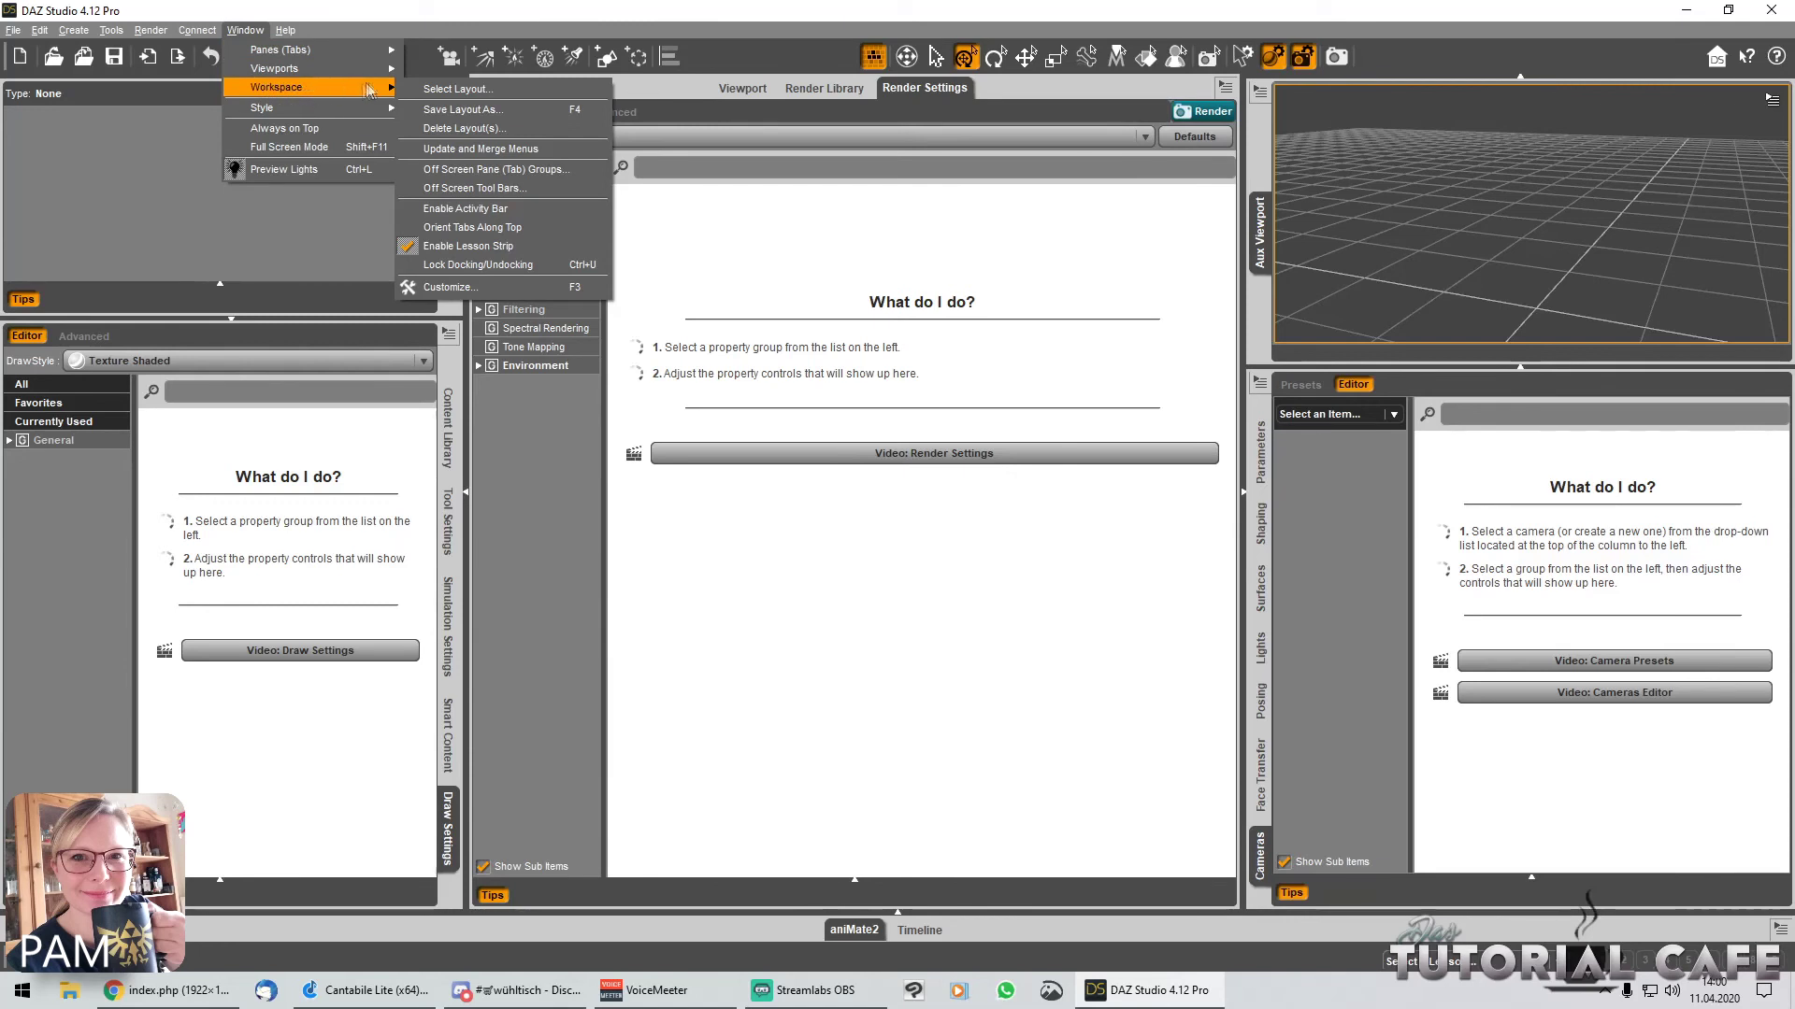
left_click(468, 113)
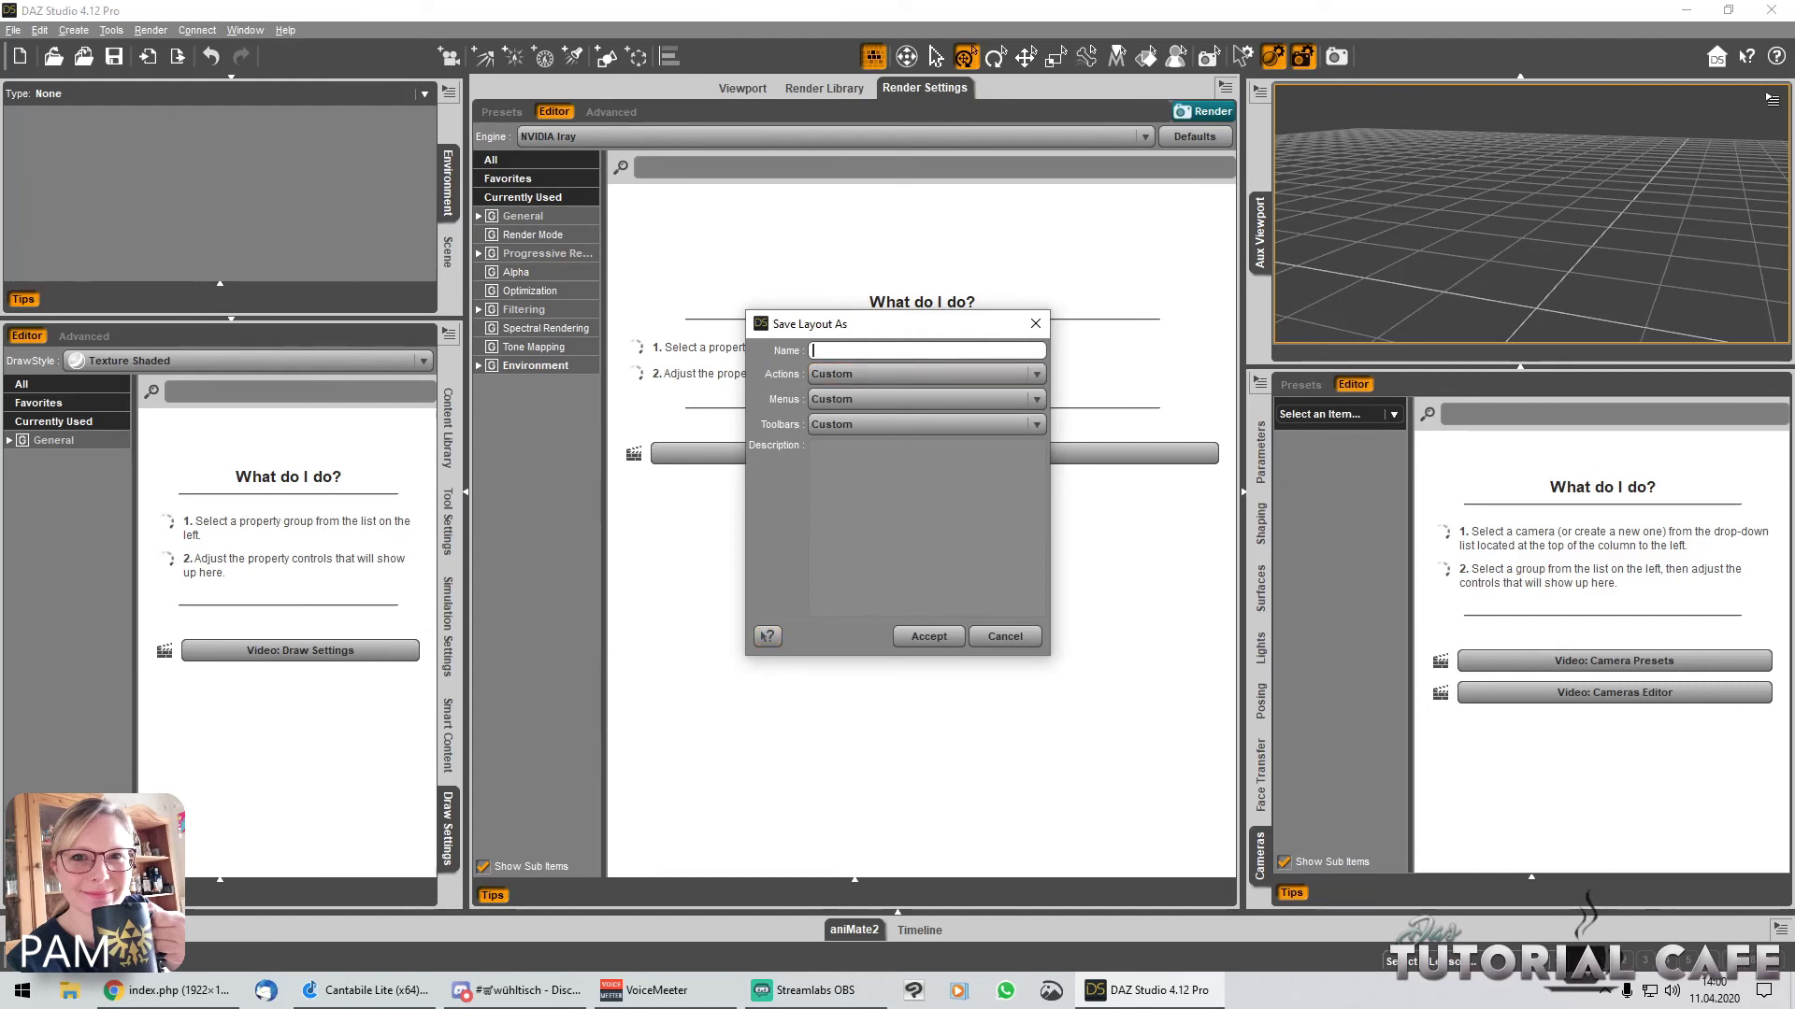
type("Tutorial-Cafe")
left_click(855, 379)
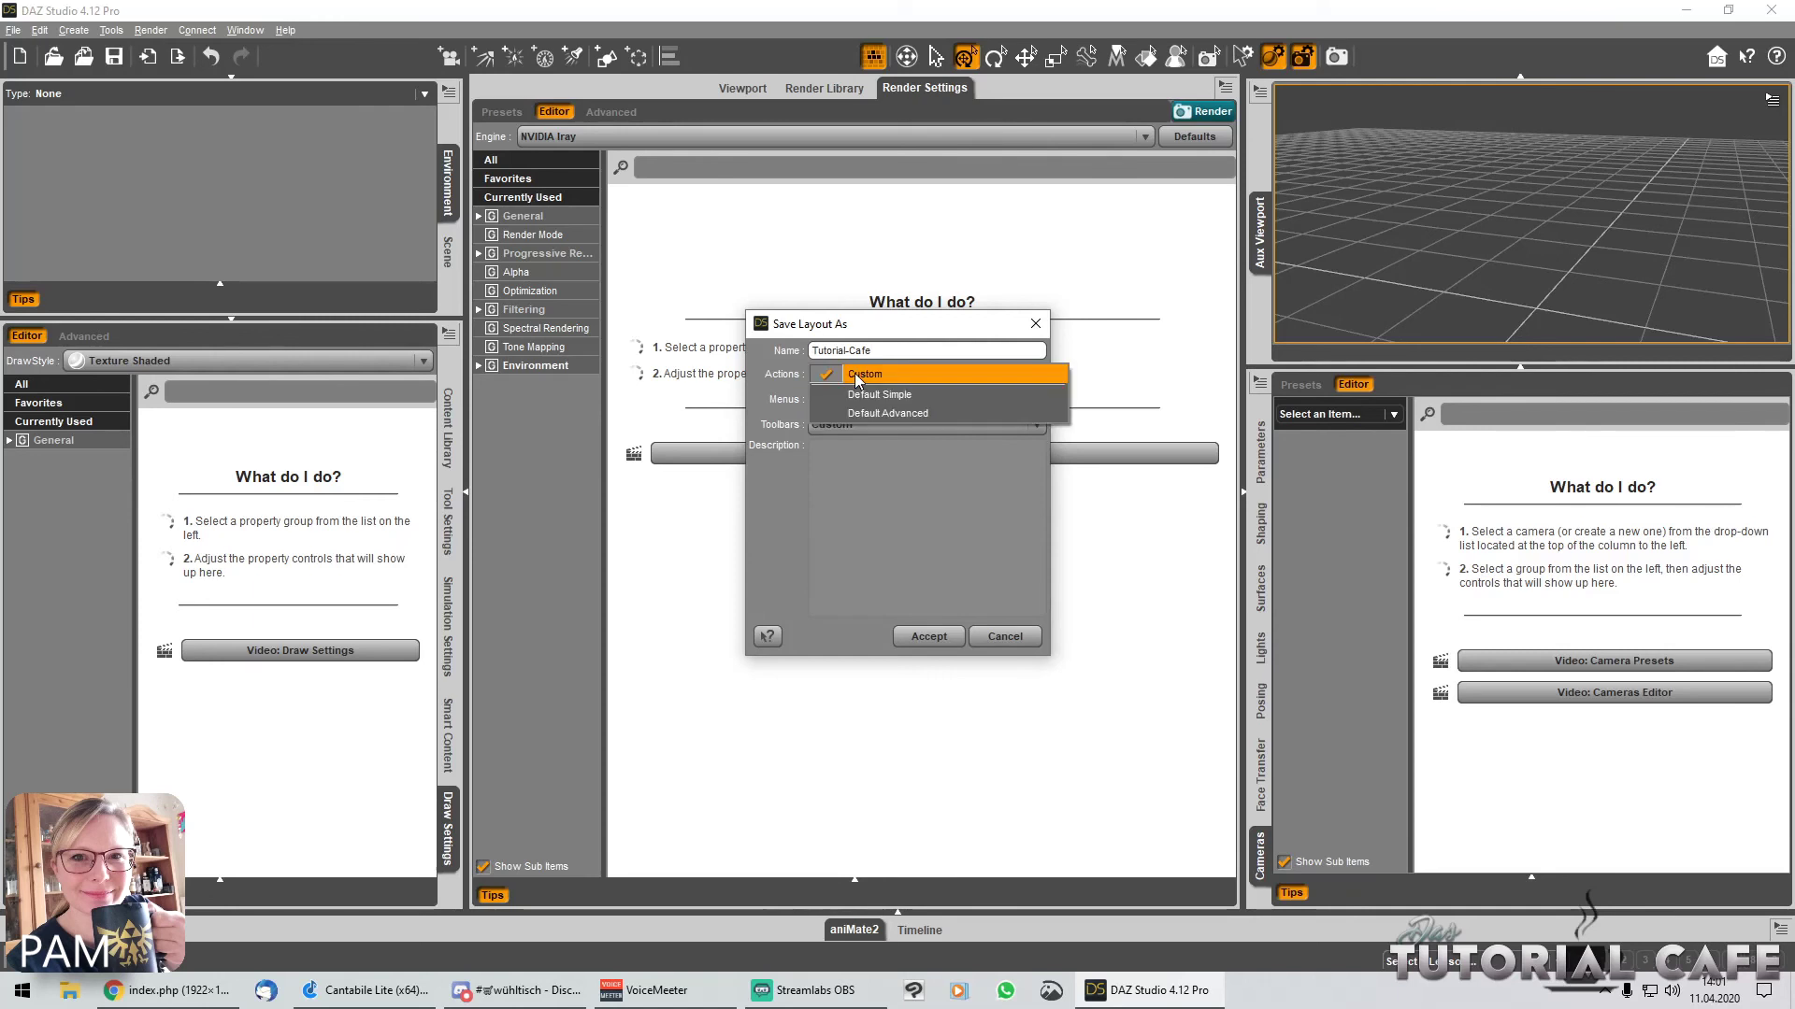
left_click(855, 376)
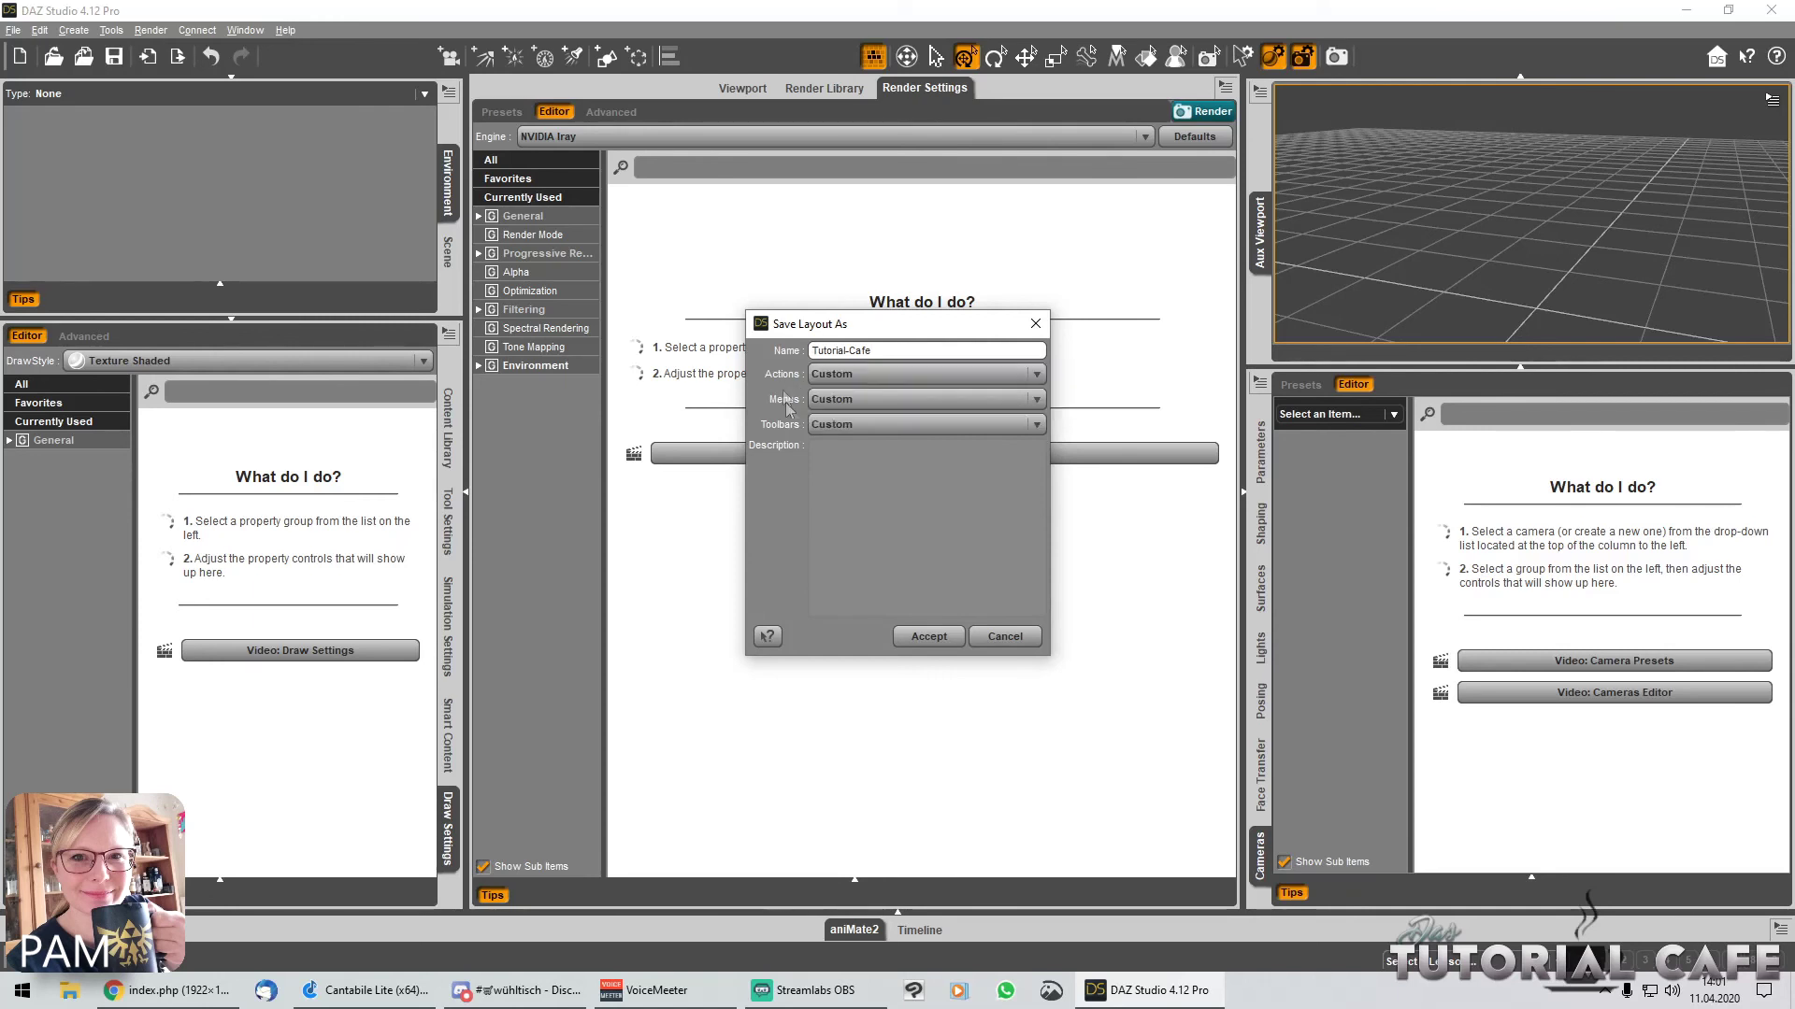
left_click(847, 400)
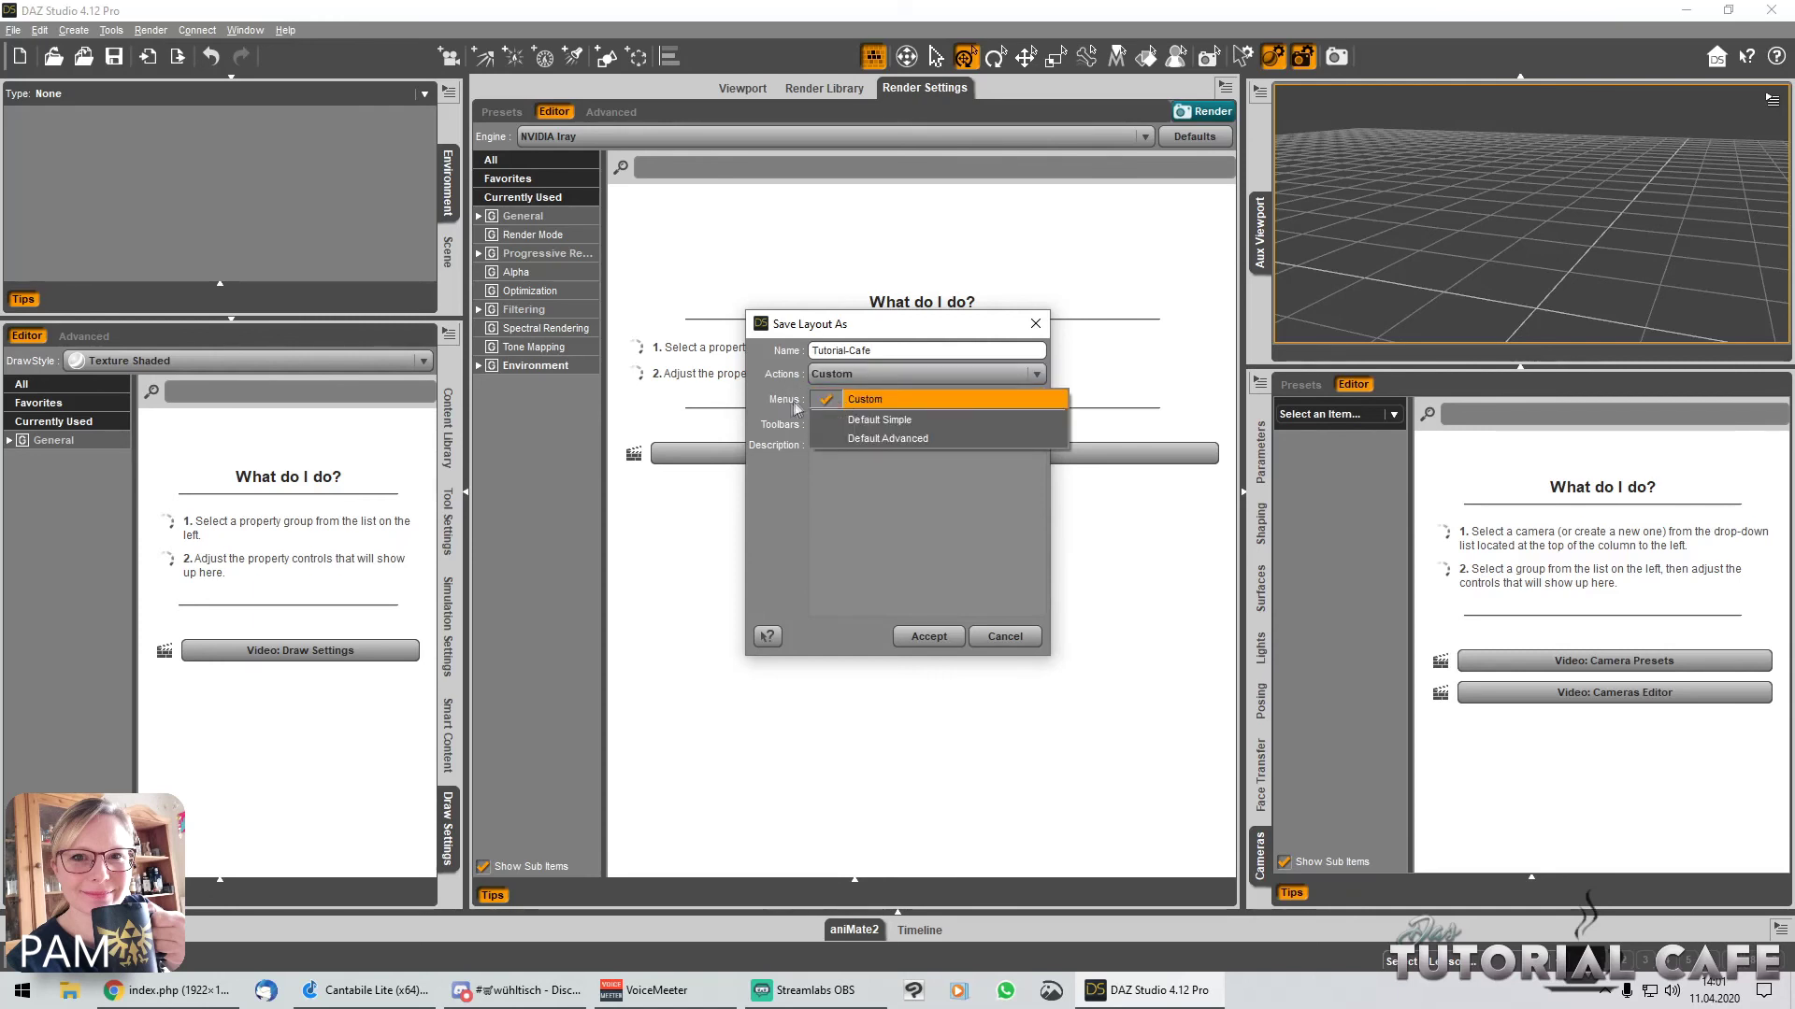
left_click(846, 400)
left_click(855, 428)
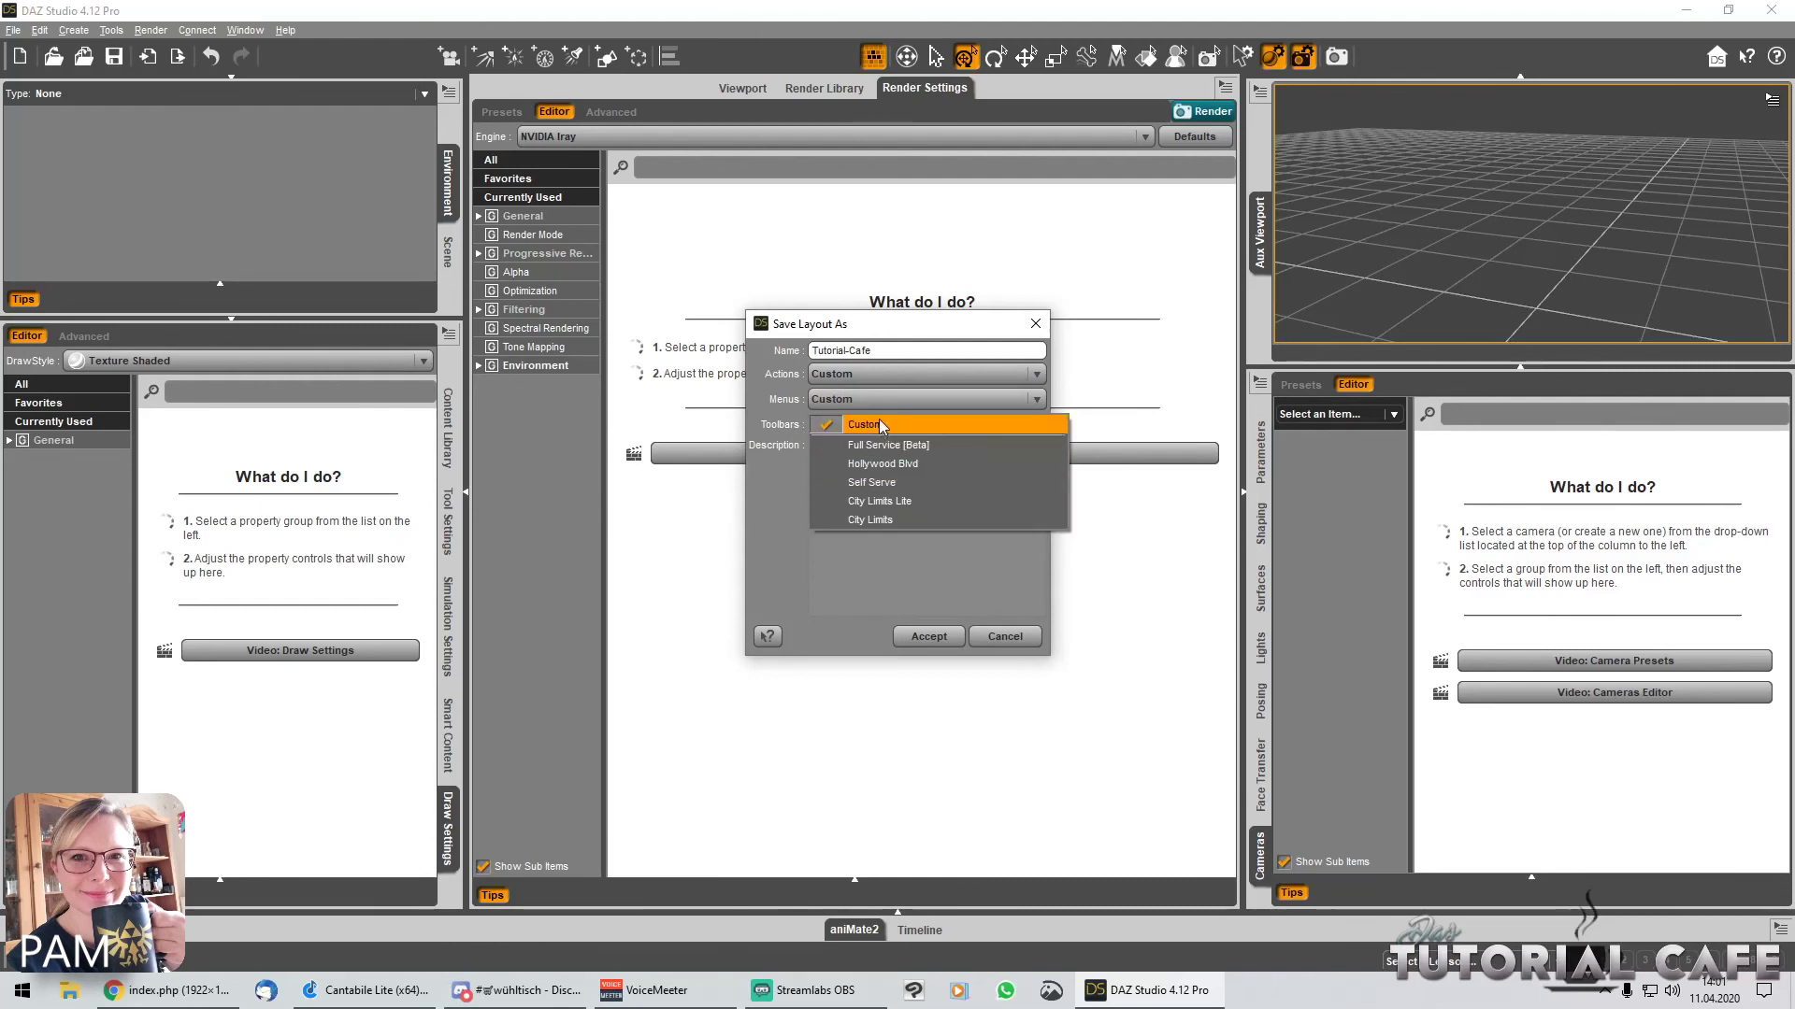
left_click(862, 425)
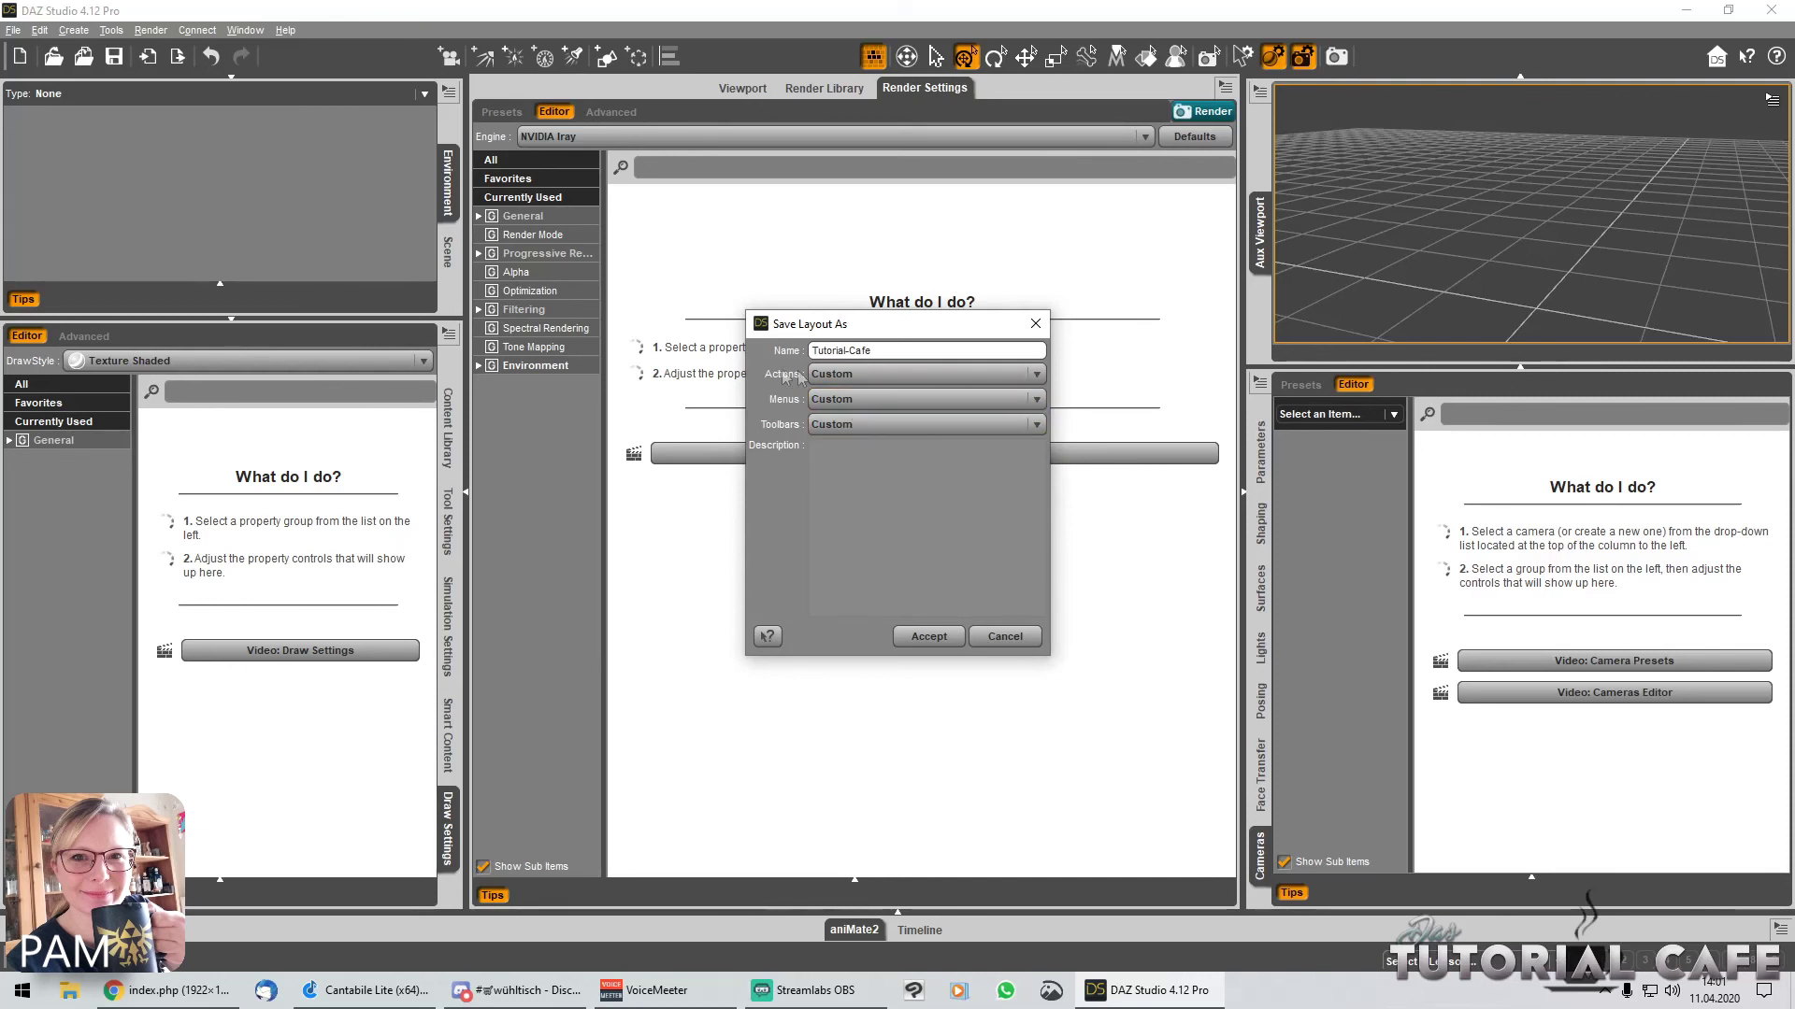
left_click(929, 637)
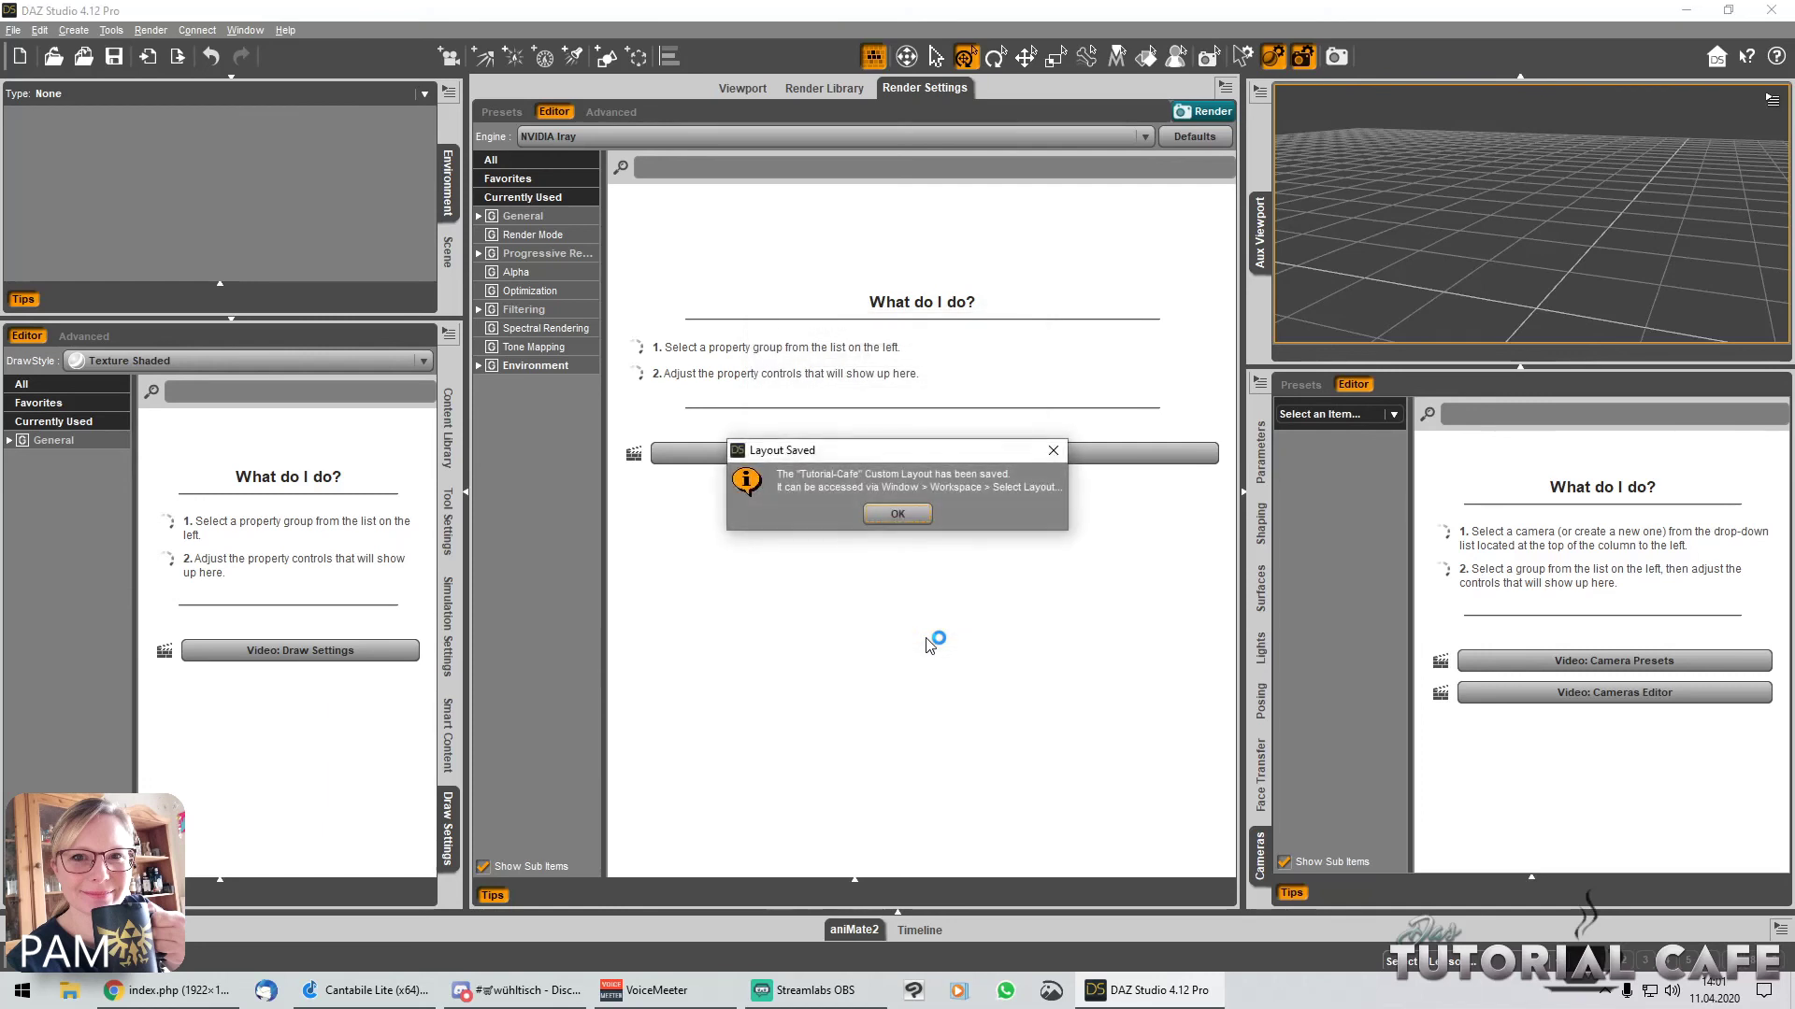
left_click(895, 516)
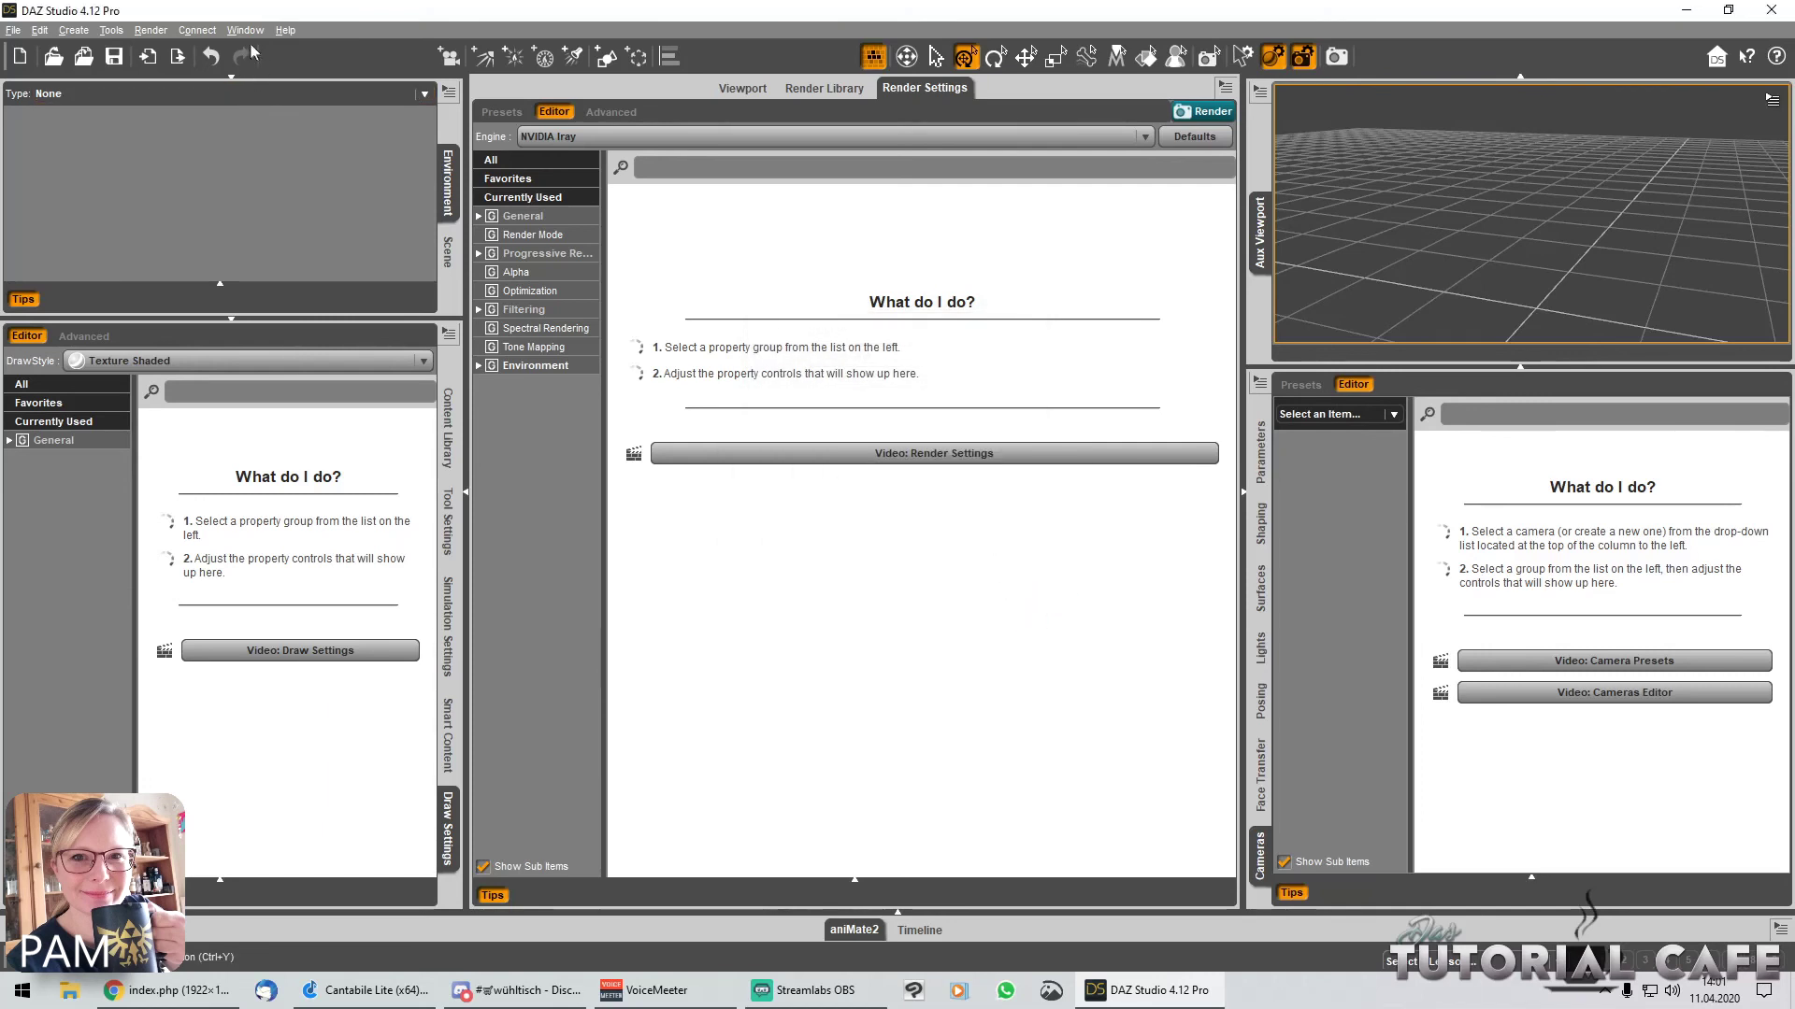
Step: Check the available workspace layouts for Tutorial-Cafe and leave the layout selection without changing it
left_click(246, 30)
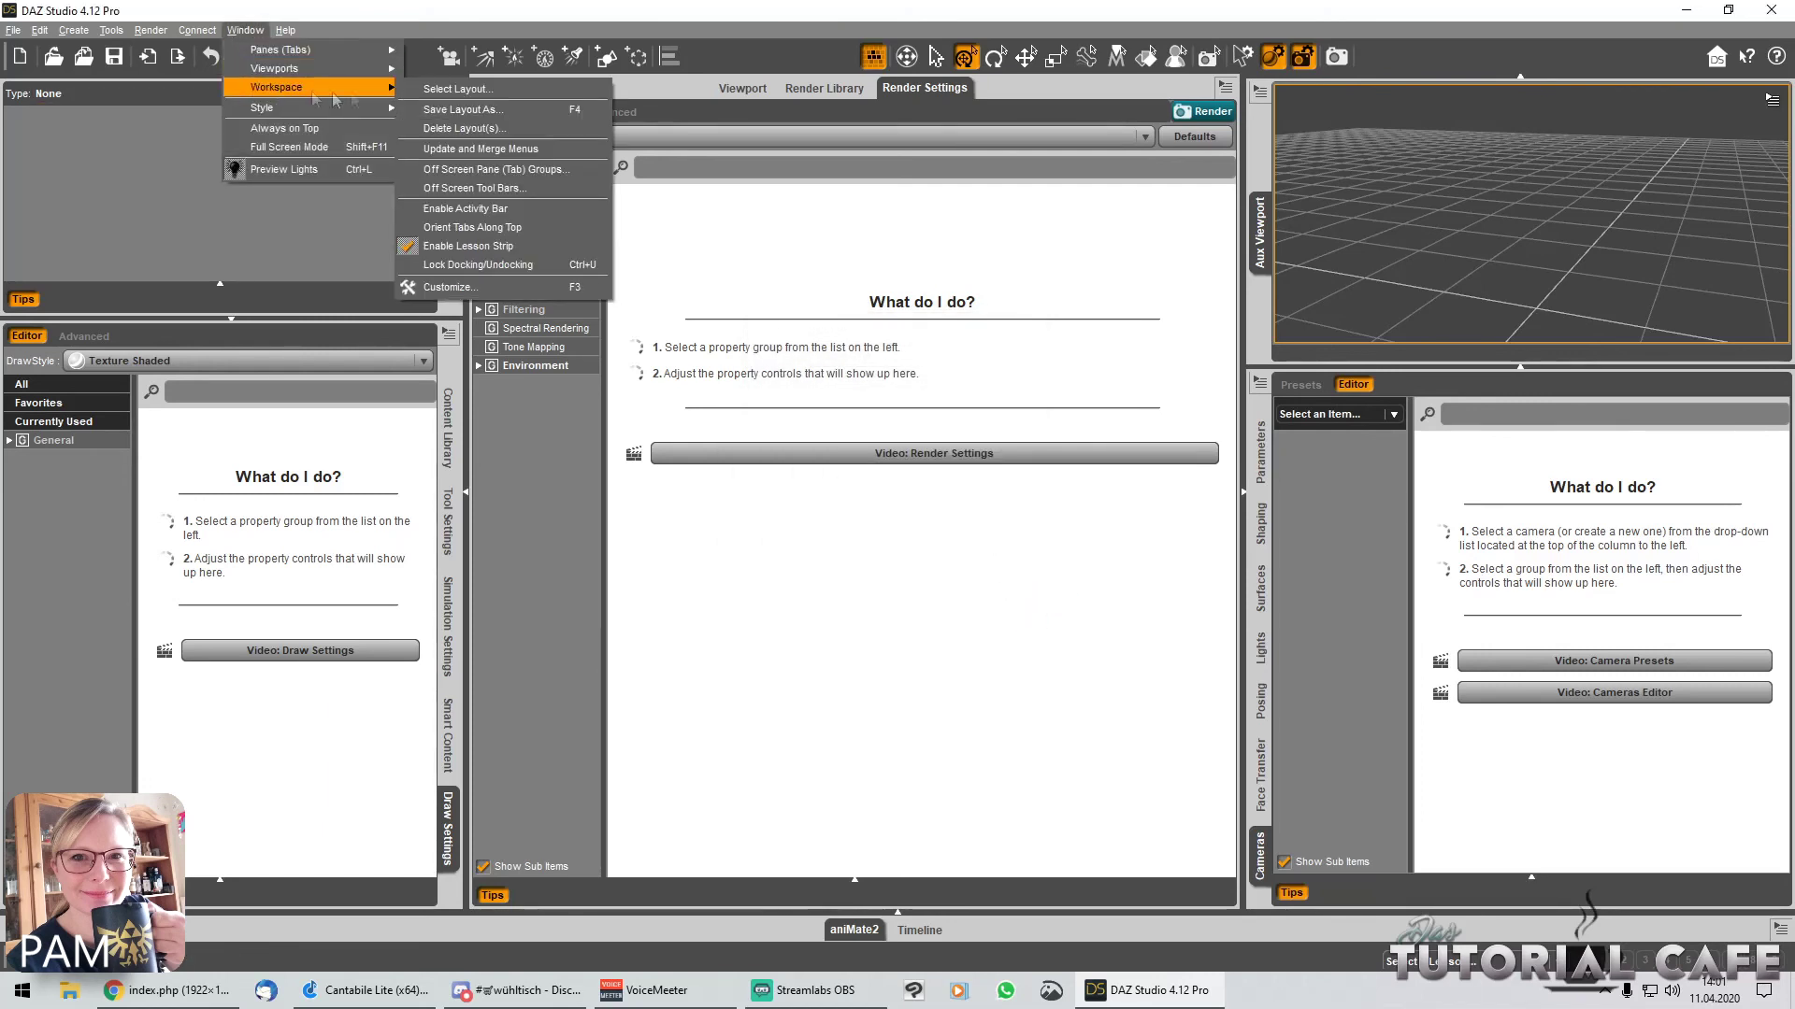
left_click(477, 89)
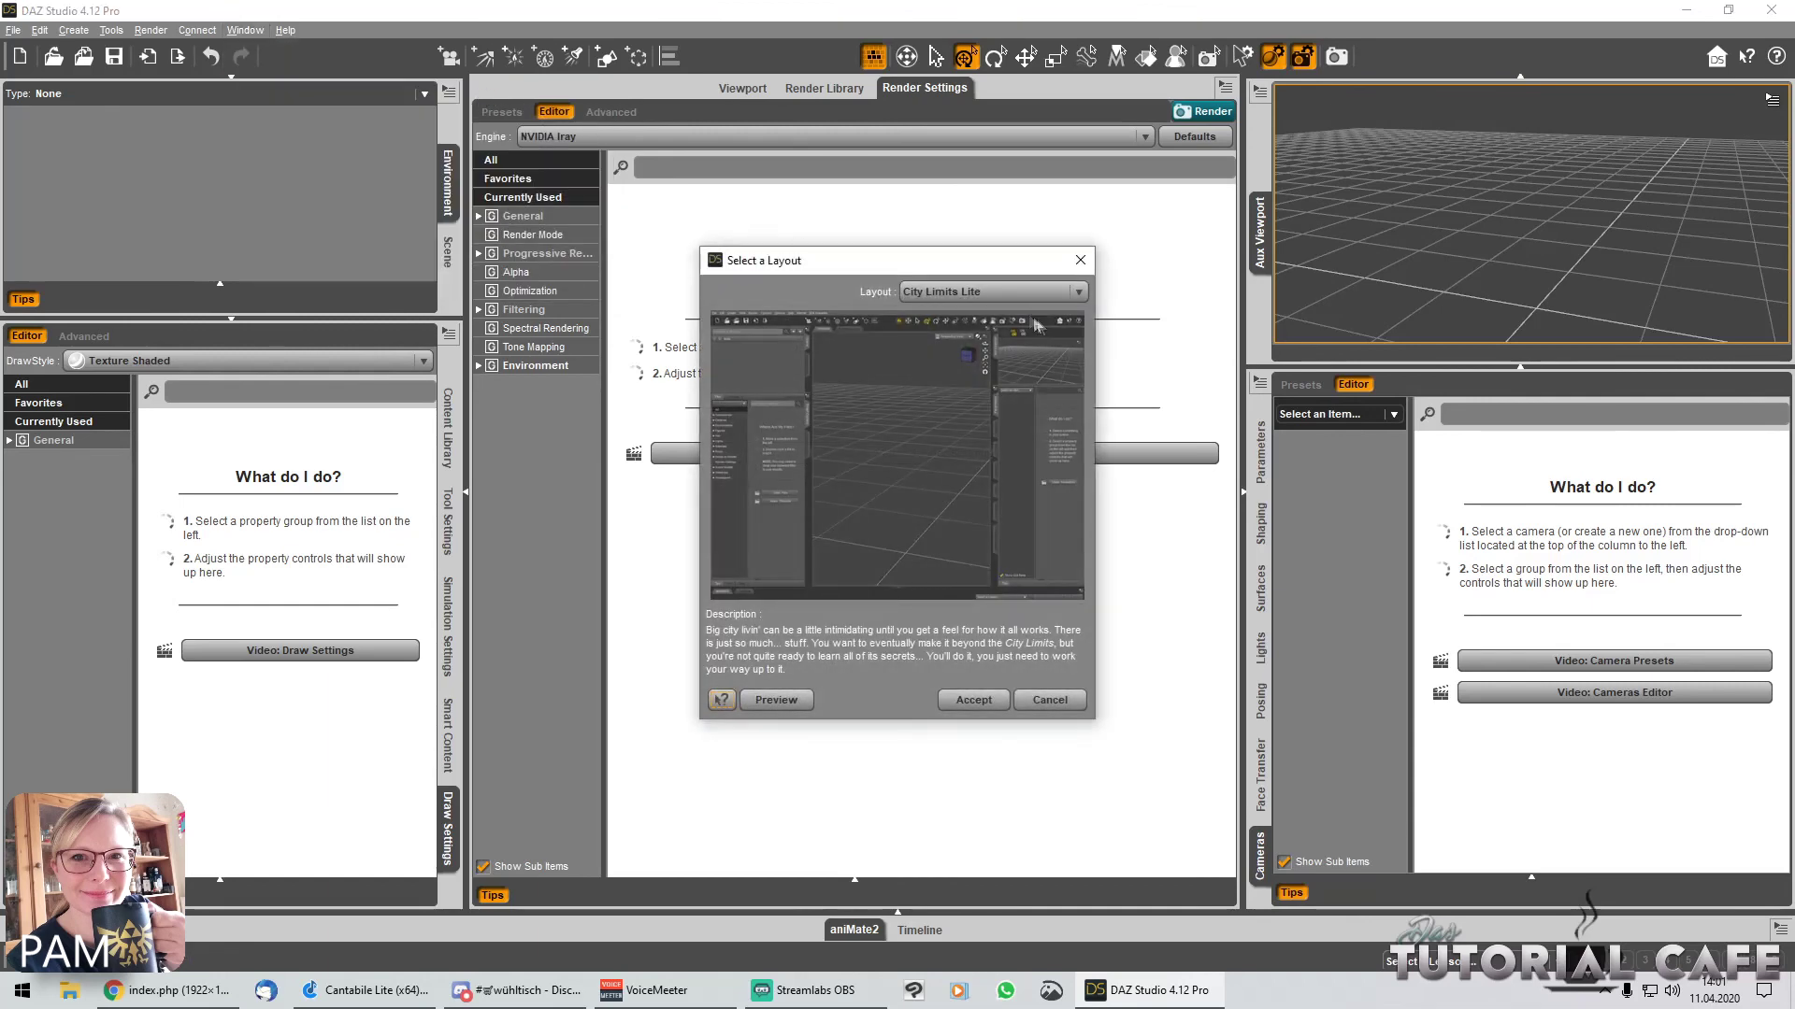
left_click(1011, 295)
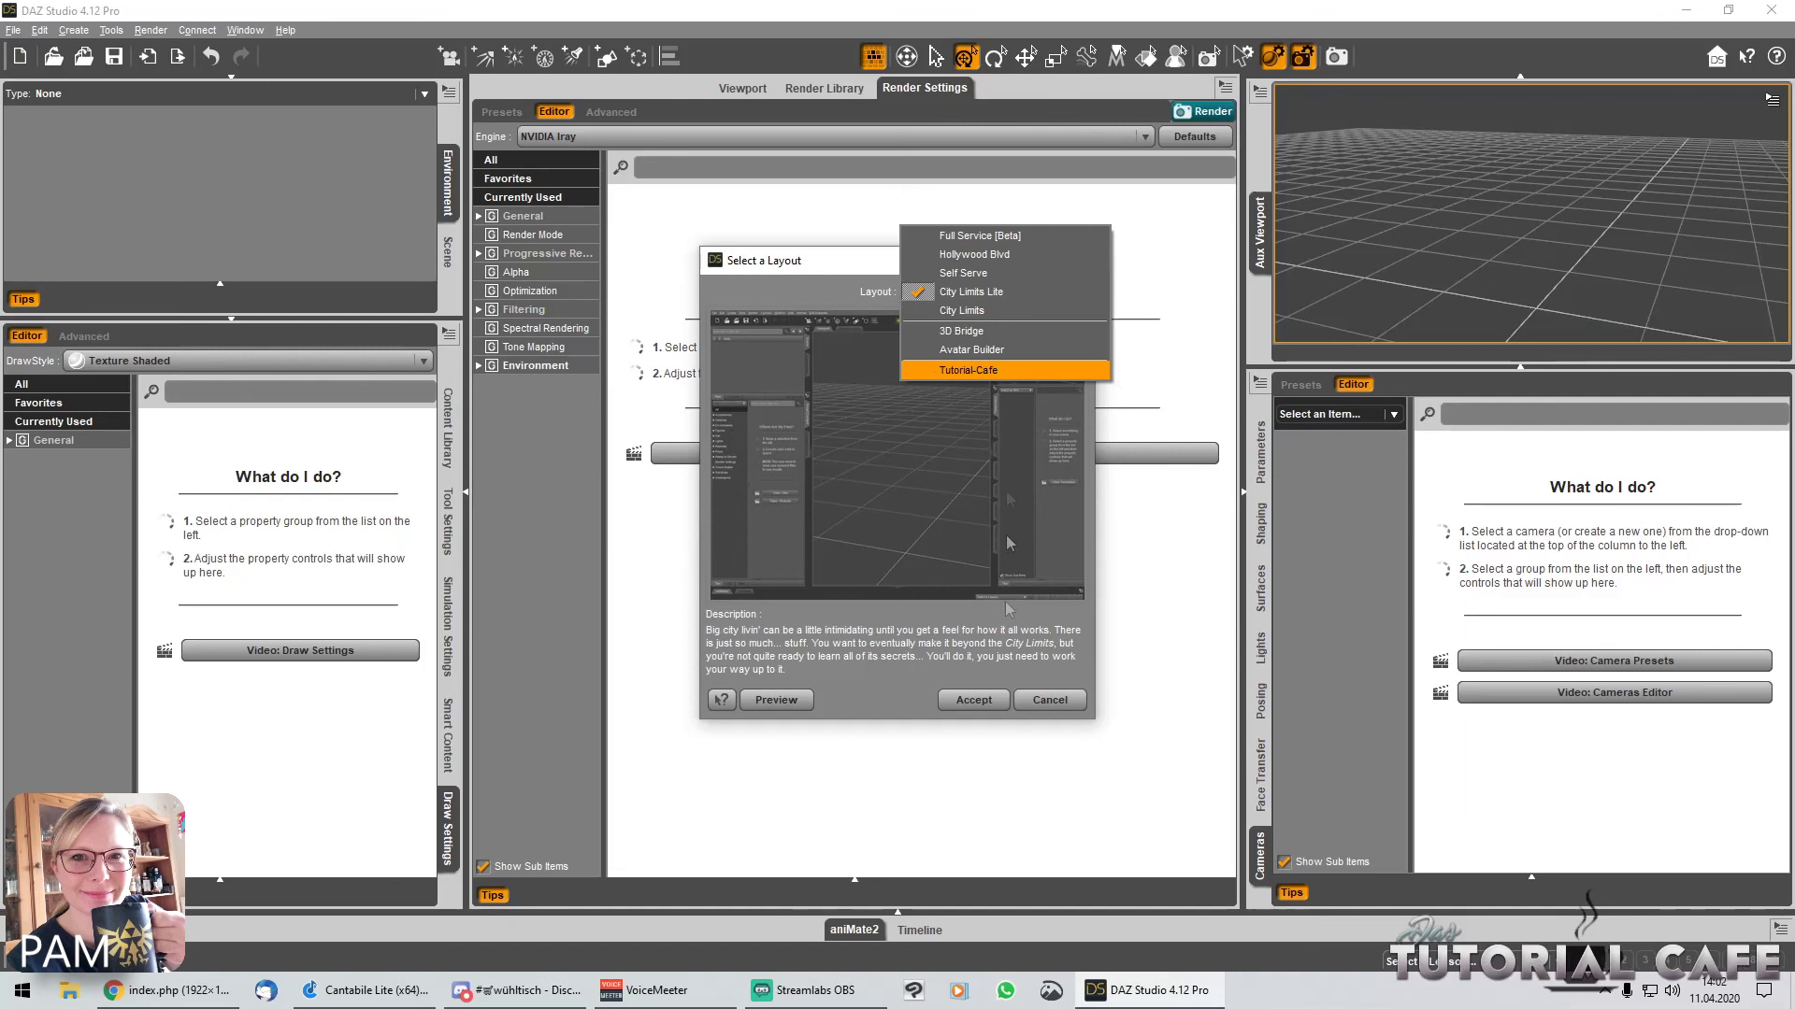
left_click(1054, 711)
left_click(1050, 706)
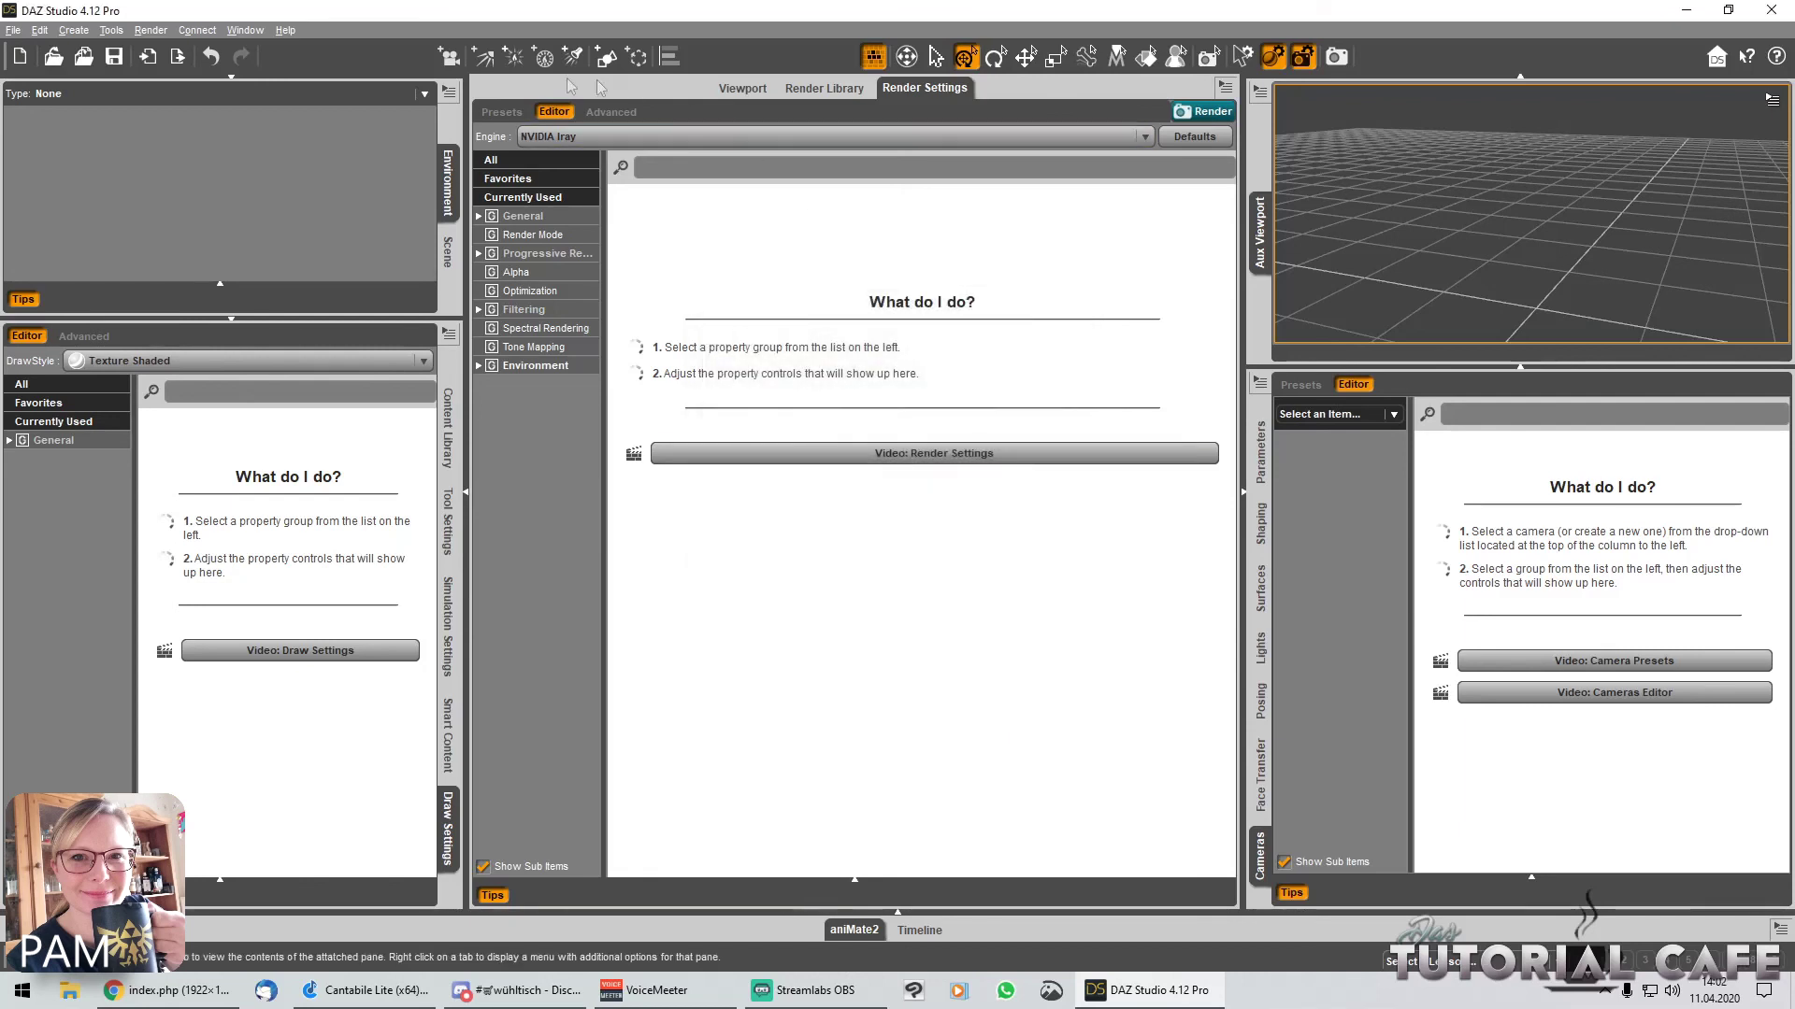
Step: Look through the available interface styles and close the style selection without applying one
left_click(245, 31)
mouse_move(251, 110)
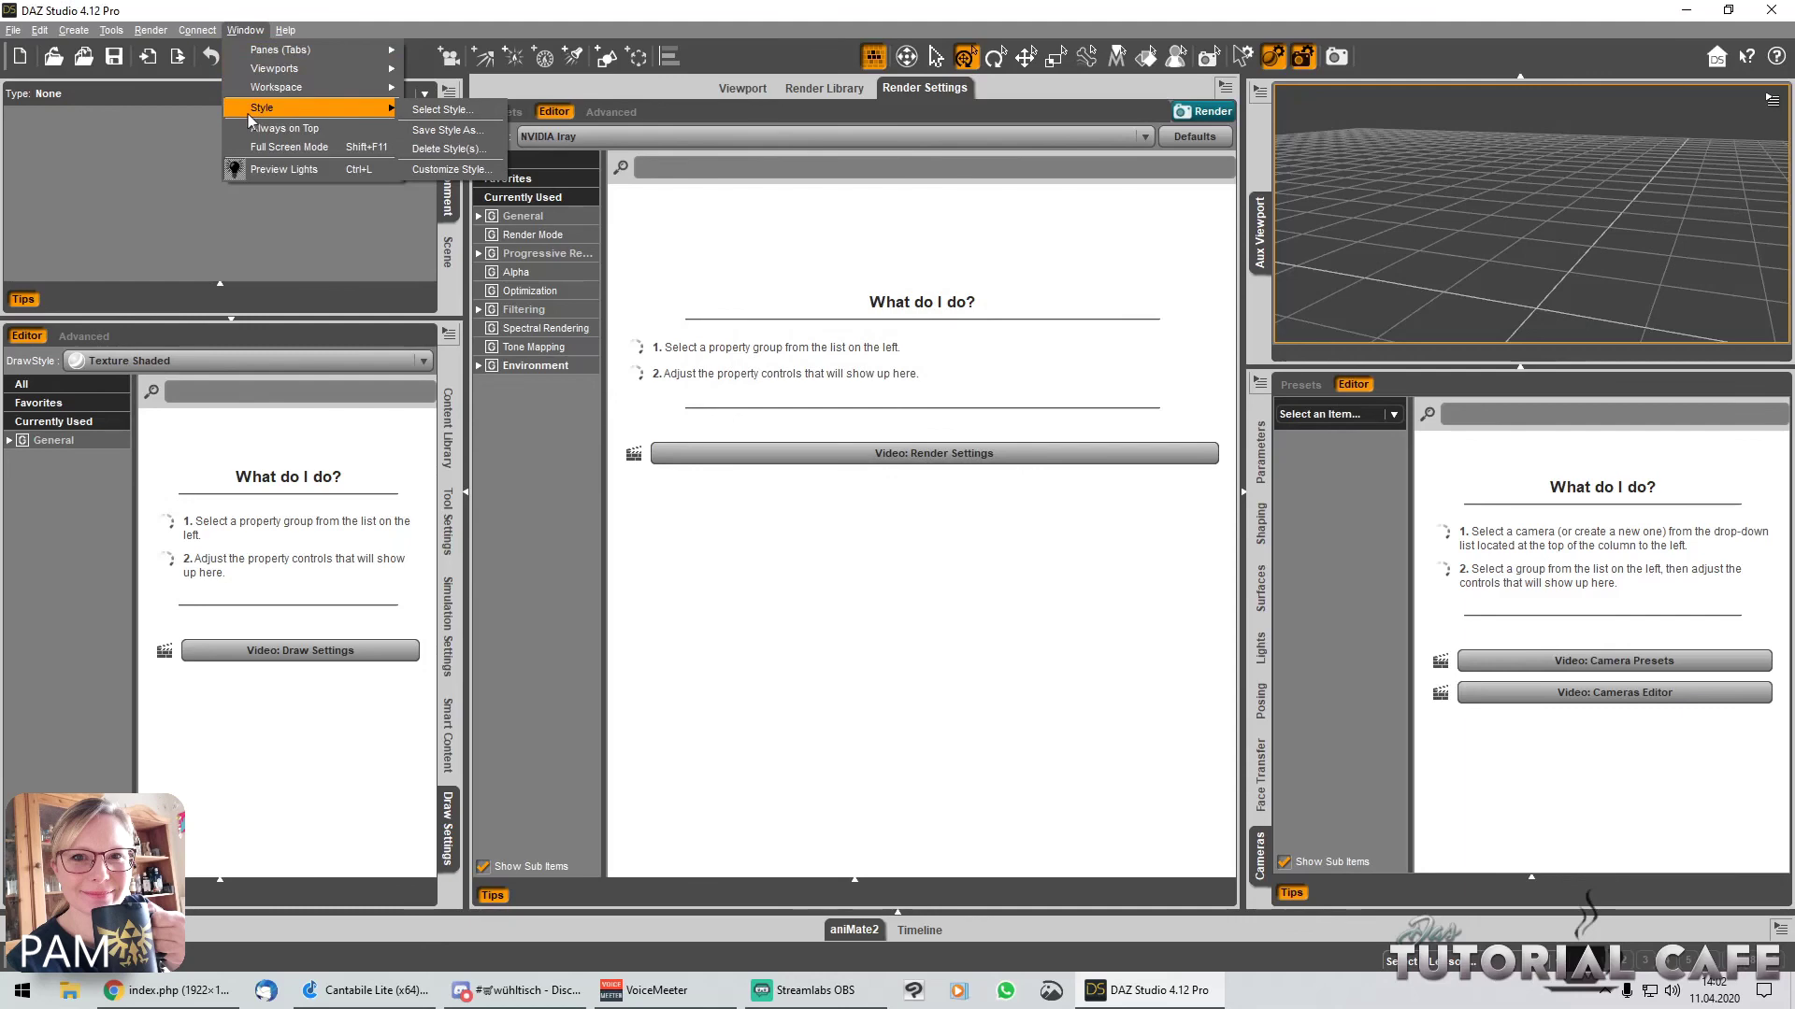
left_click(434, 105)
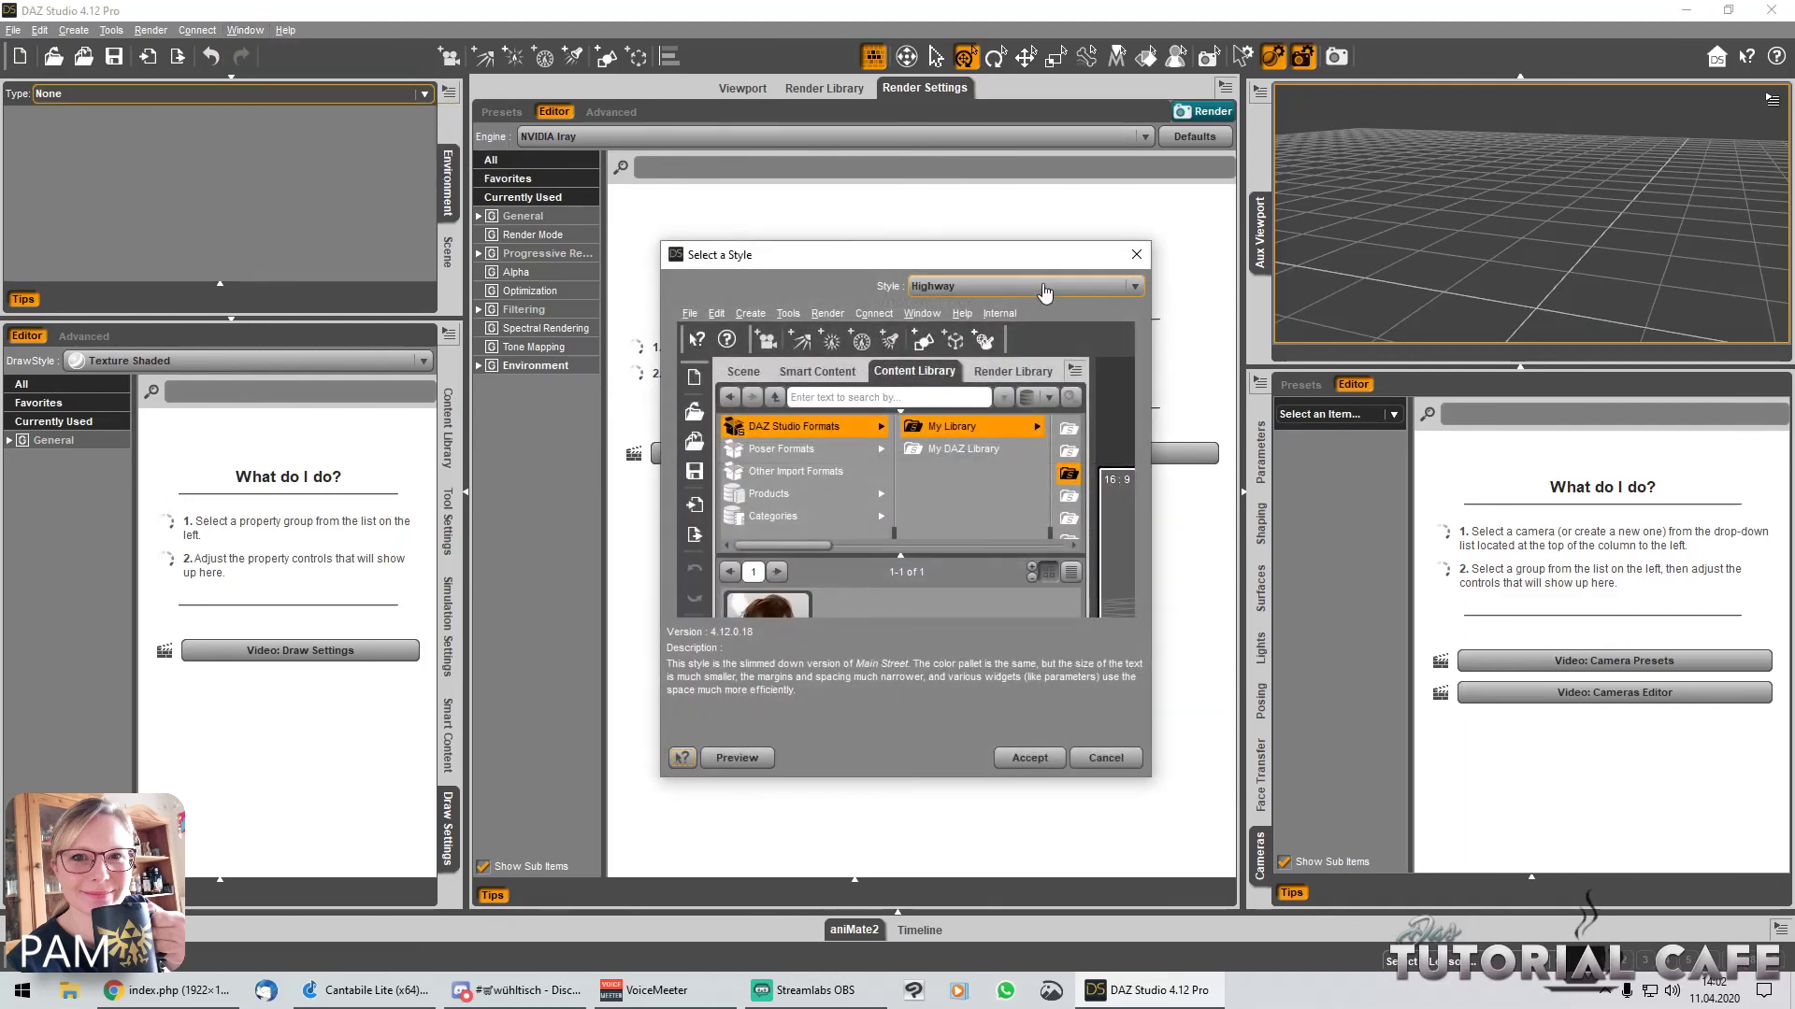
left_click(1044, 291)
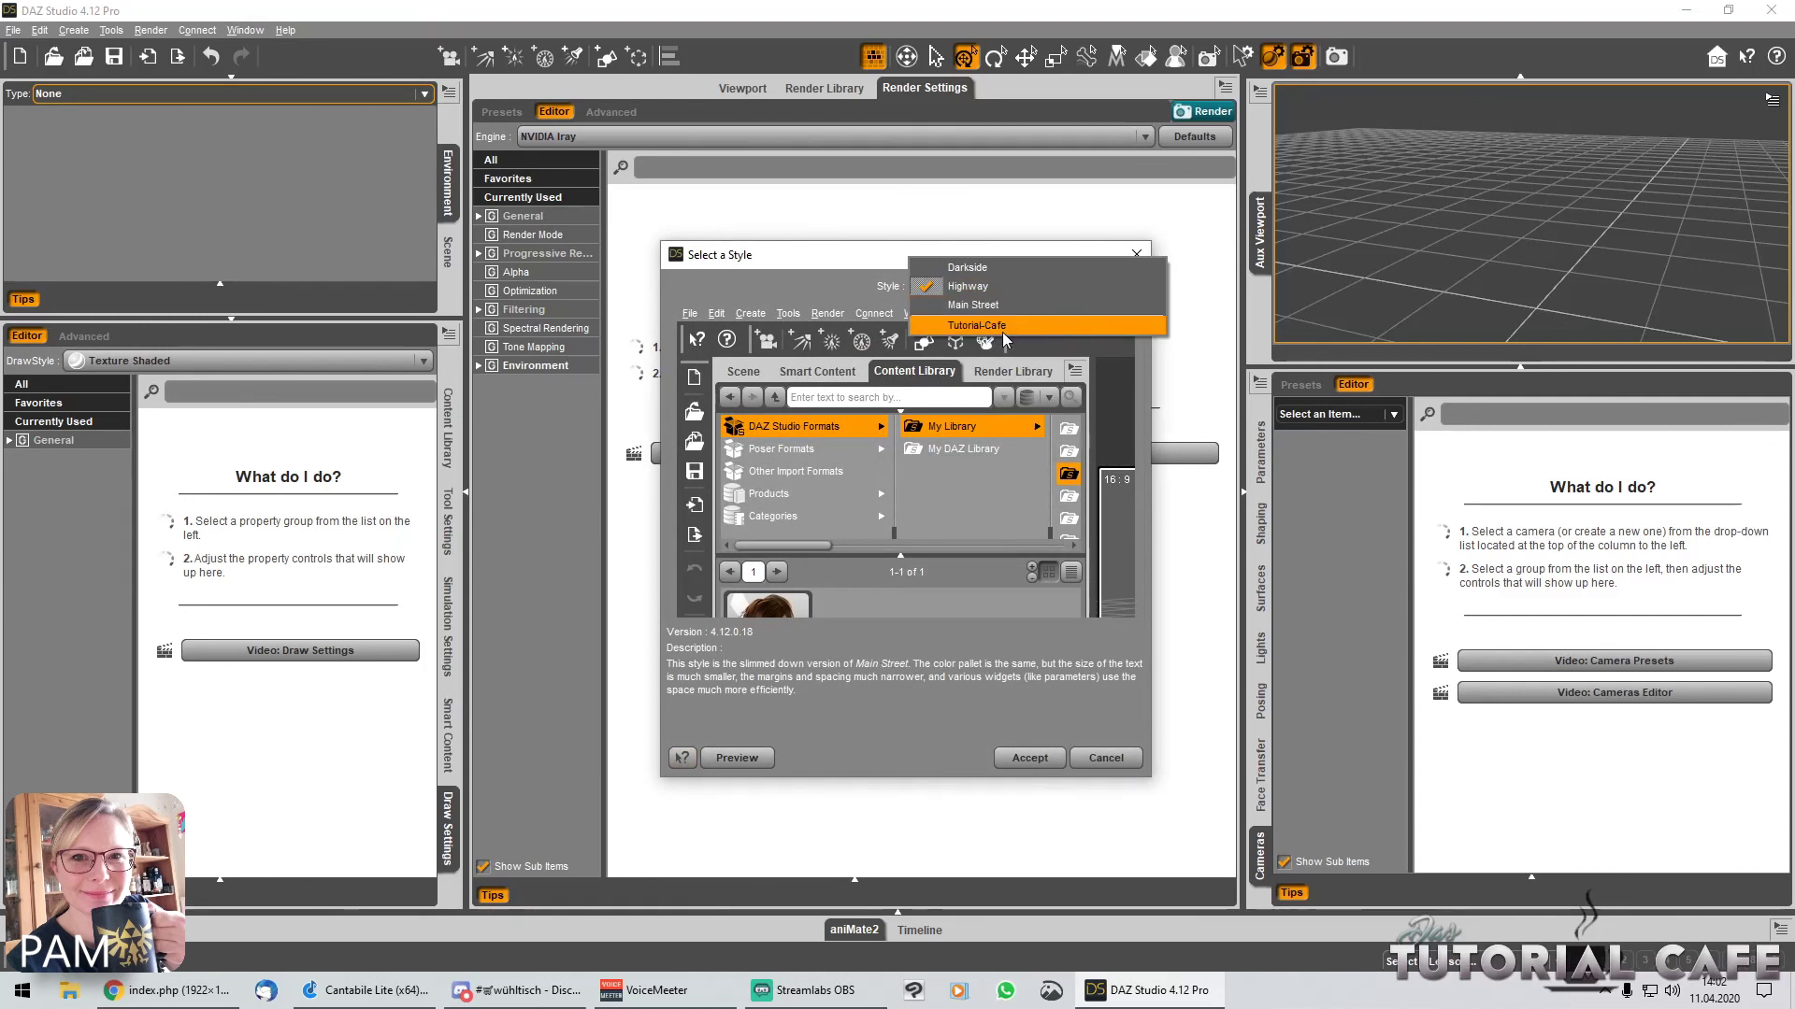
left_click(1056, 245)
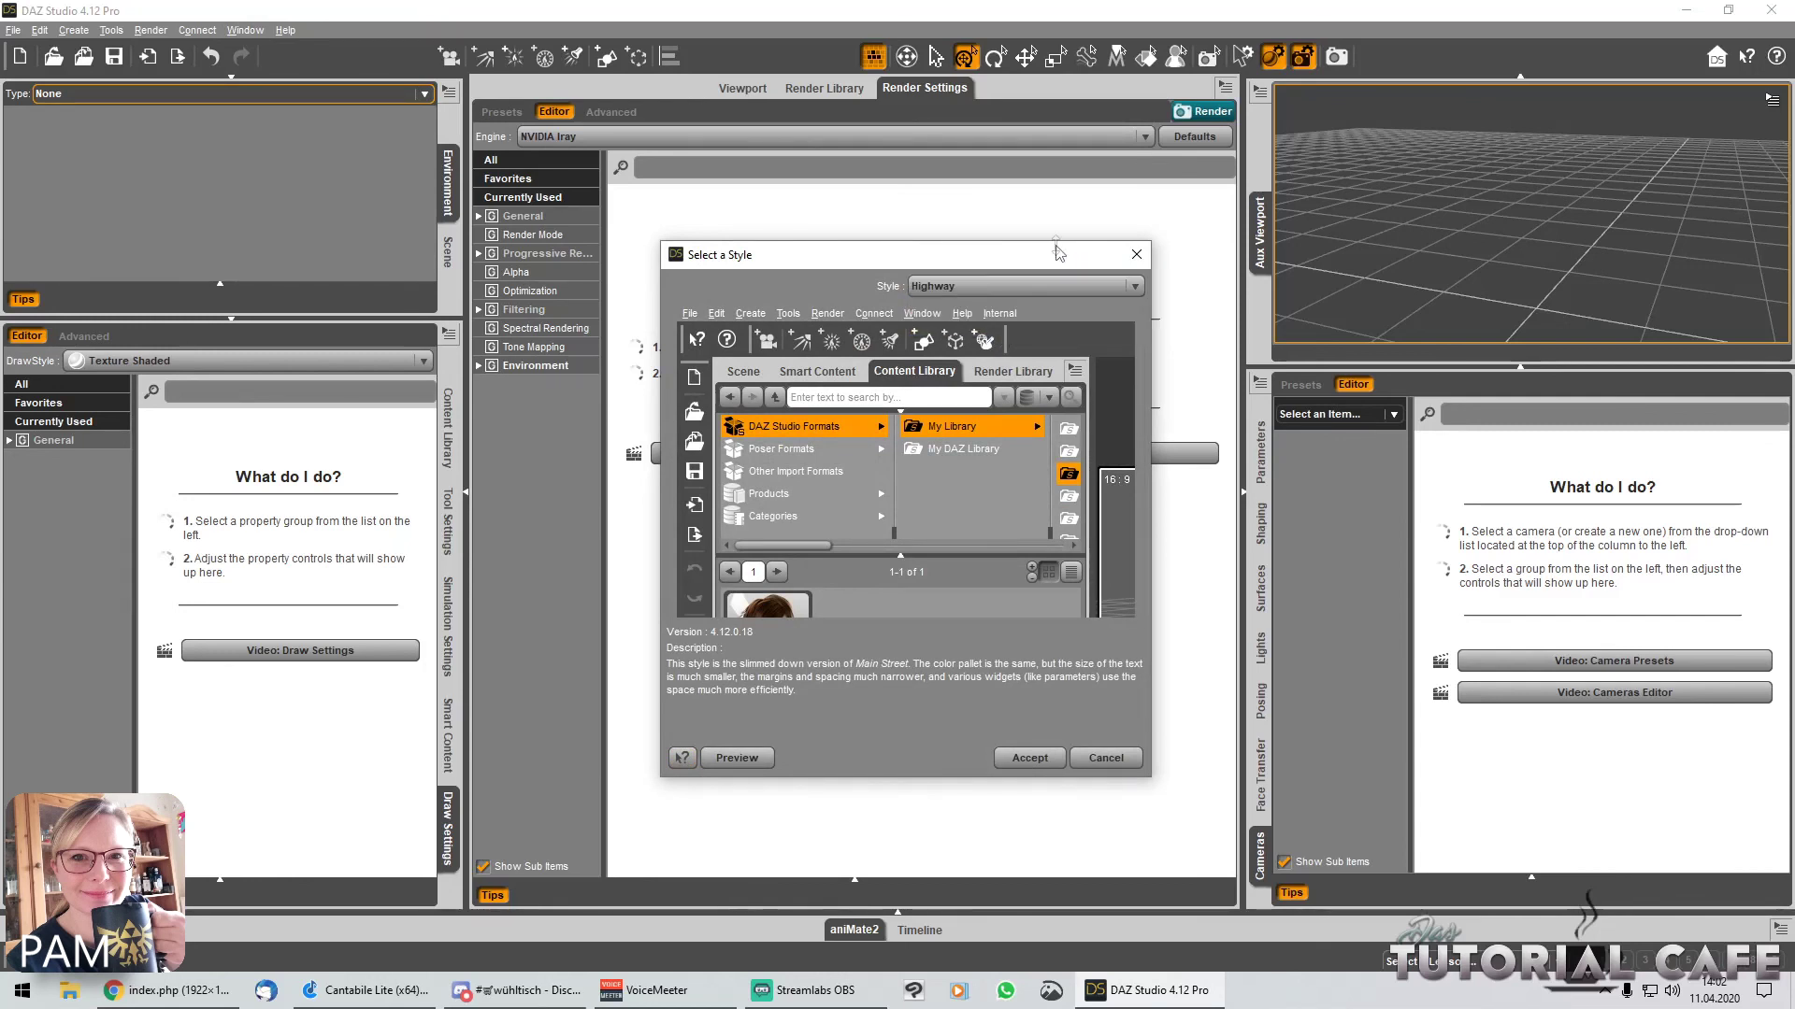
left_click(1136, 255)
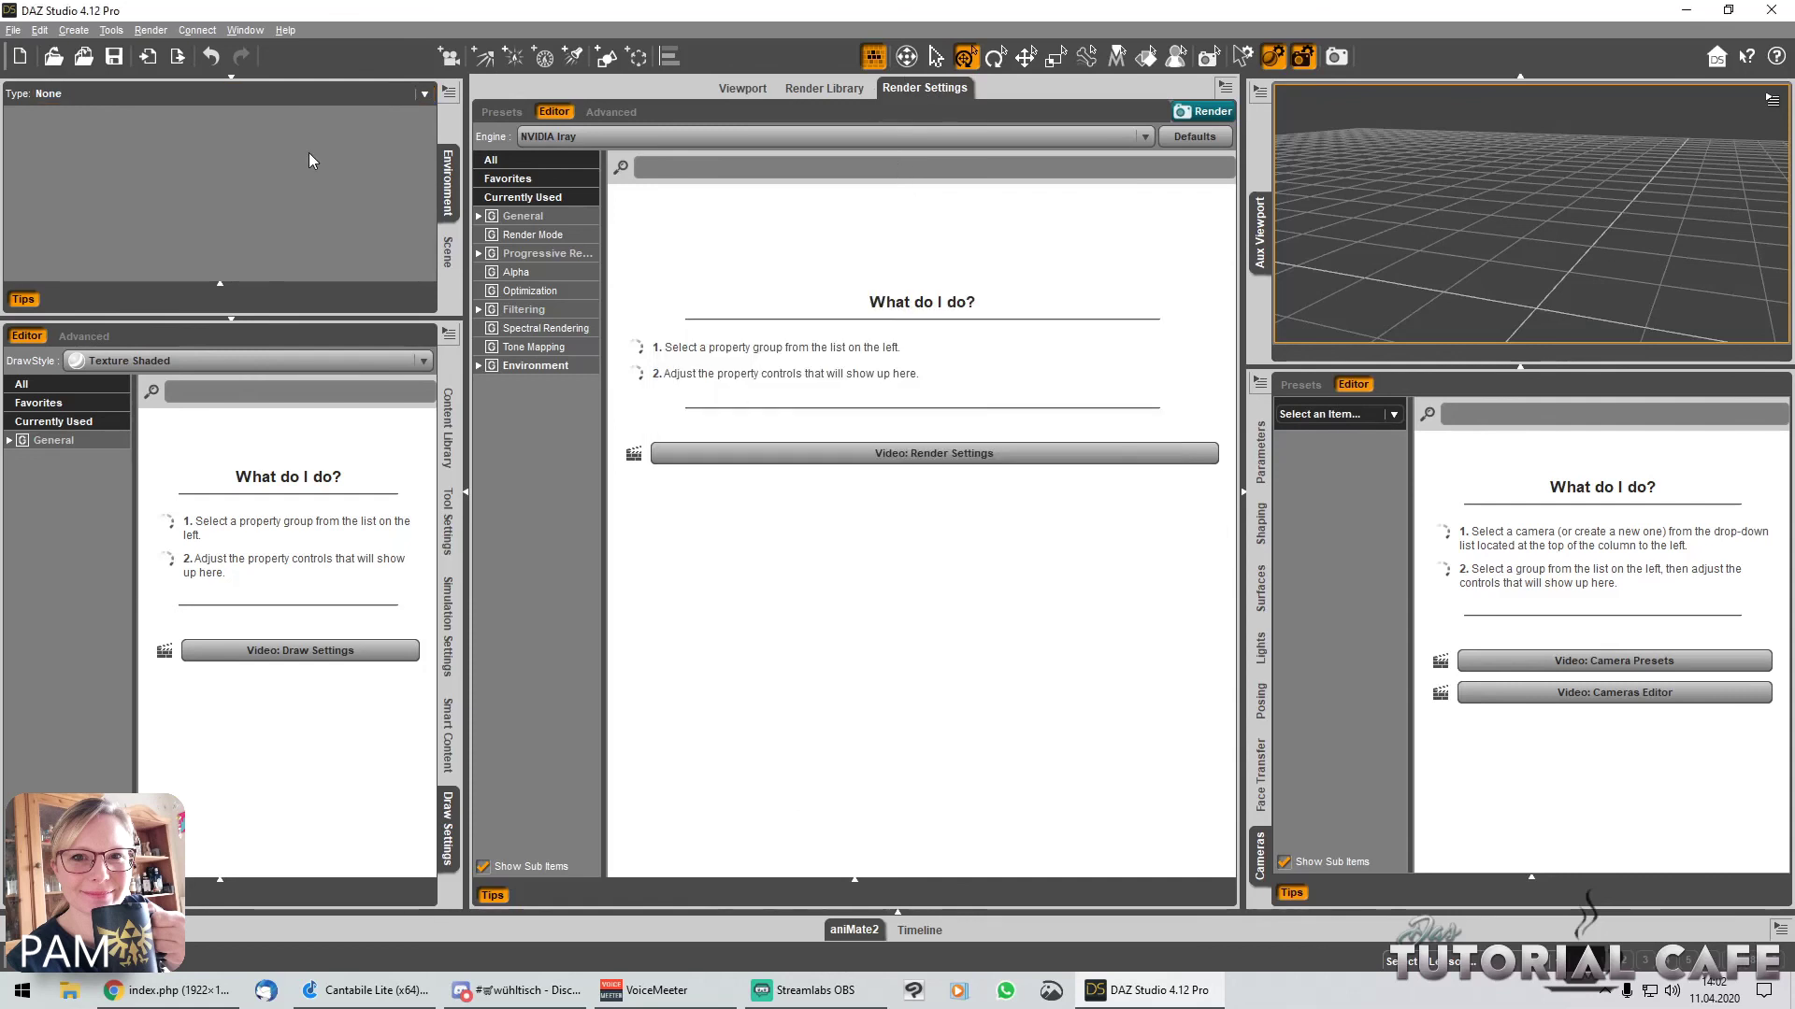